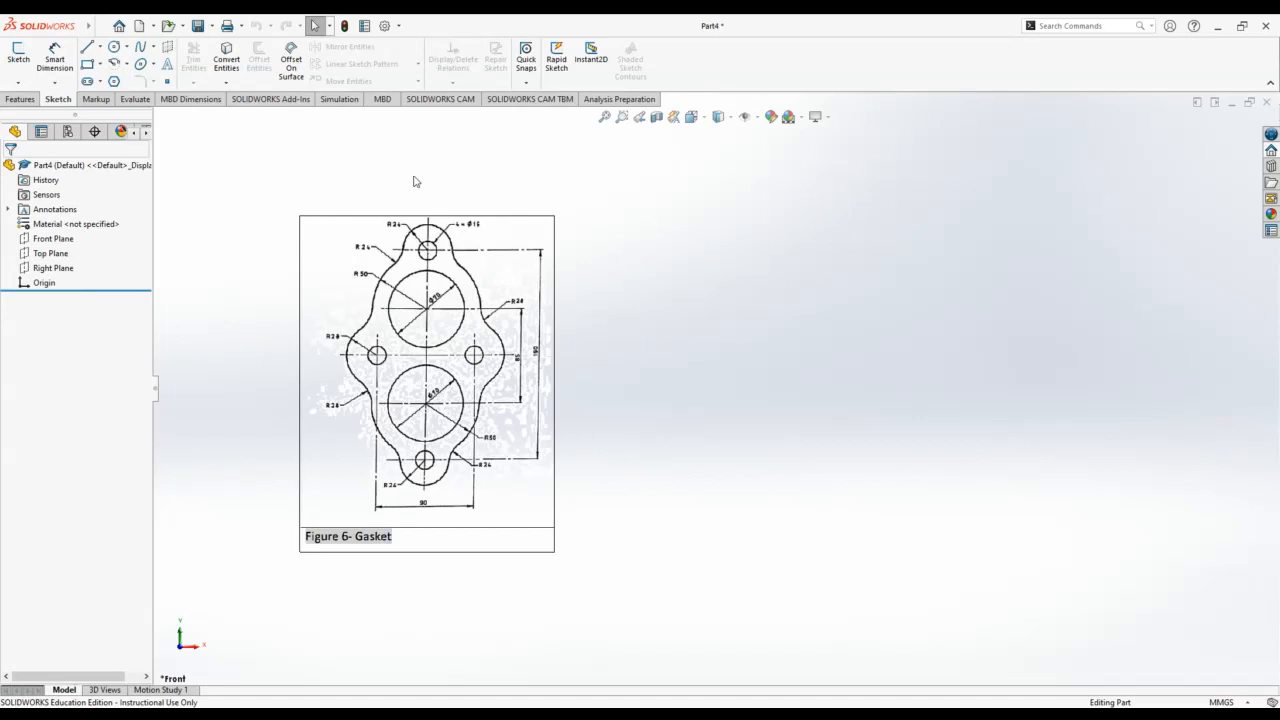
# Start a new sketch on the Front Plane.
pyautogui.click(20, 60)
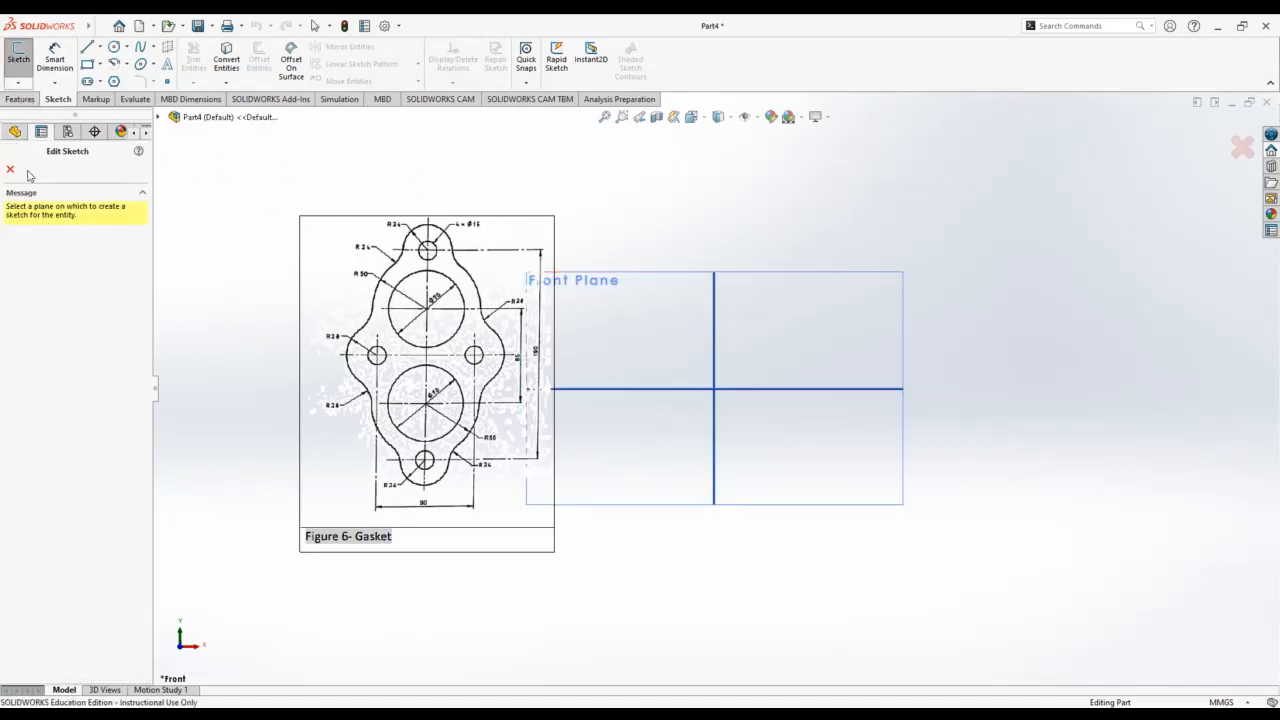
pyautogui.click(14, 131)
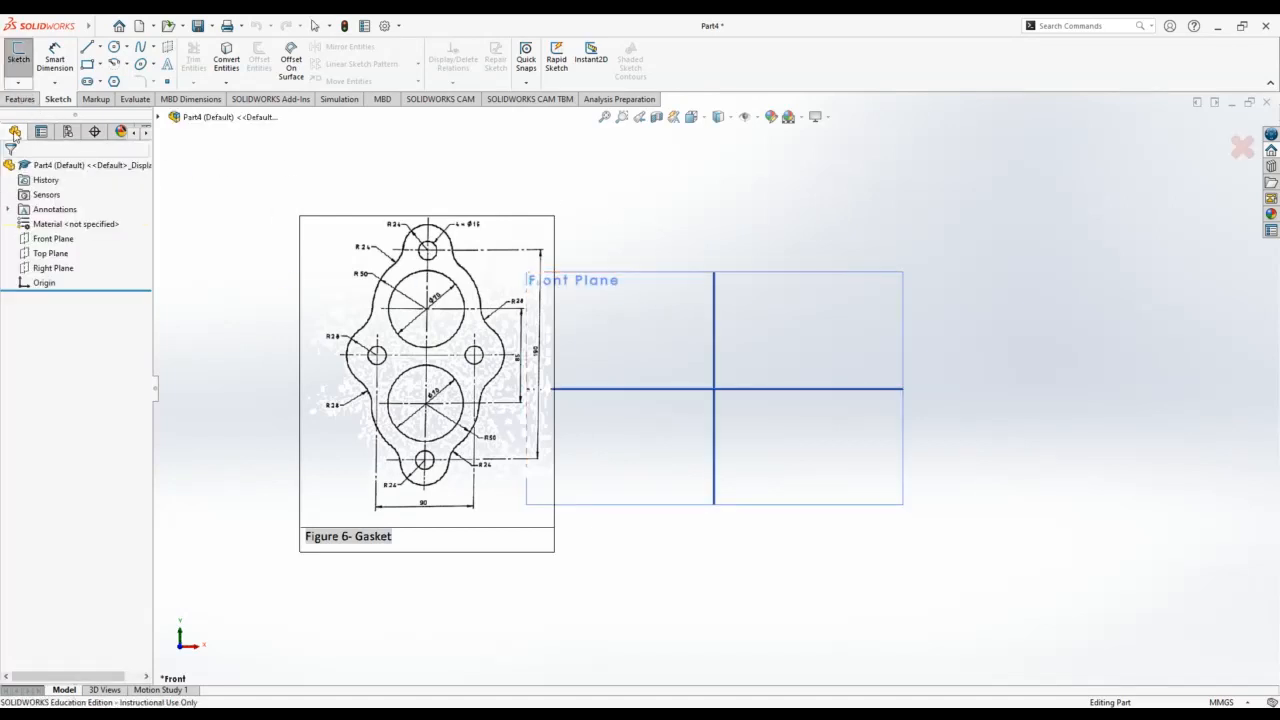
pyautogui.click(52, 240)
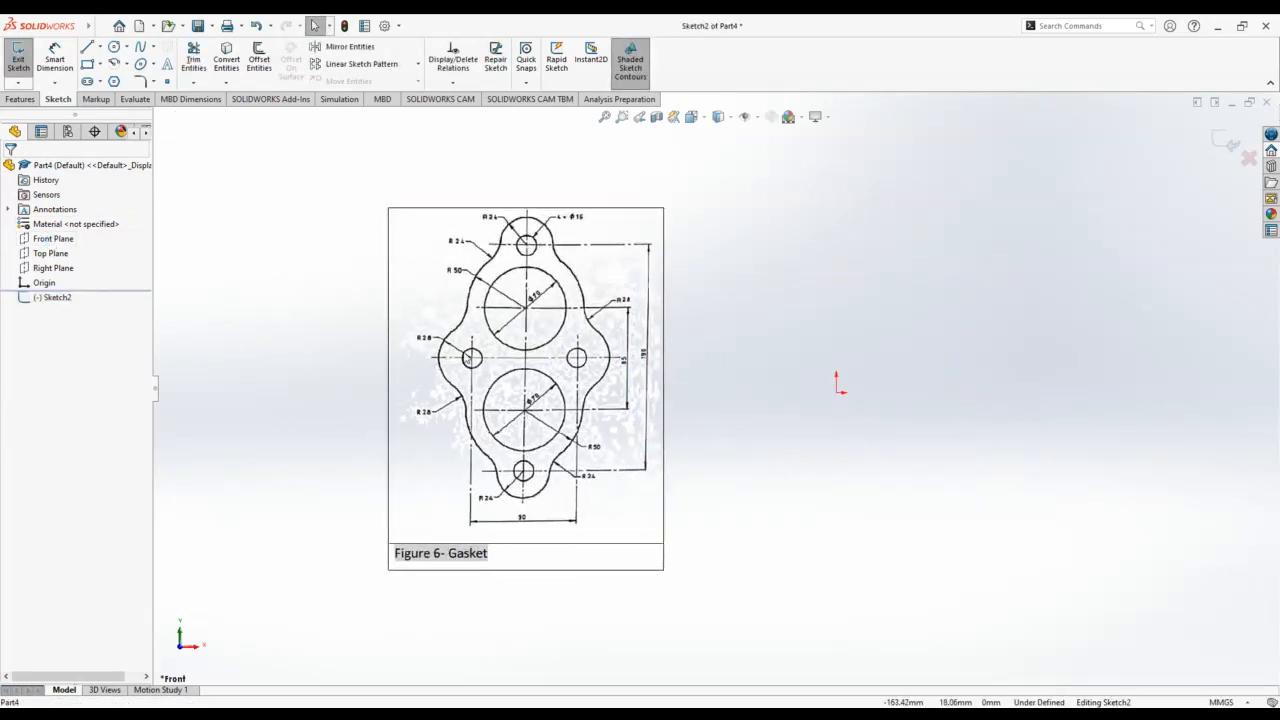
# Place sketch points at the origin, about 34 mm and 57 mm above it, and about 39 mm to its left.
pyautogui.click(167, 81)
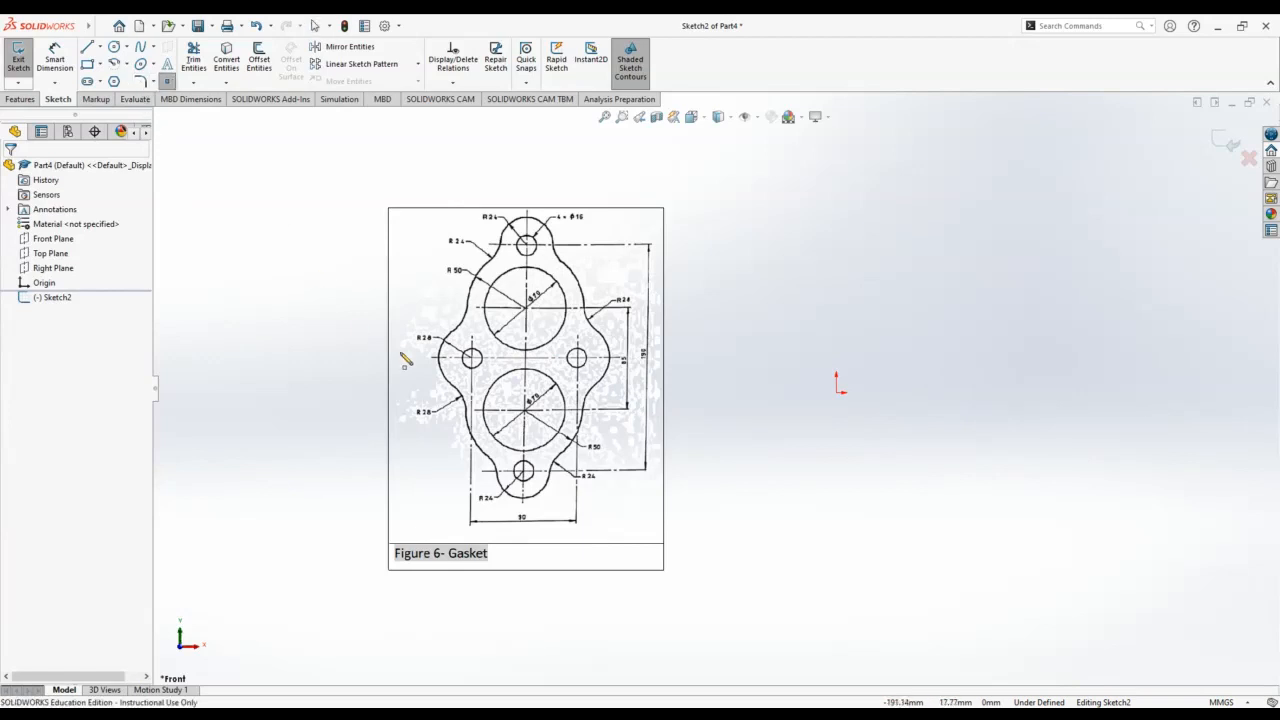
pyautogui.click(836, 392)
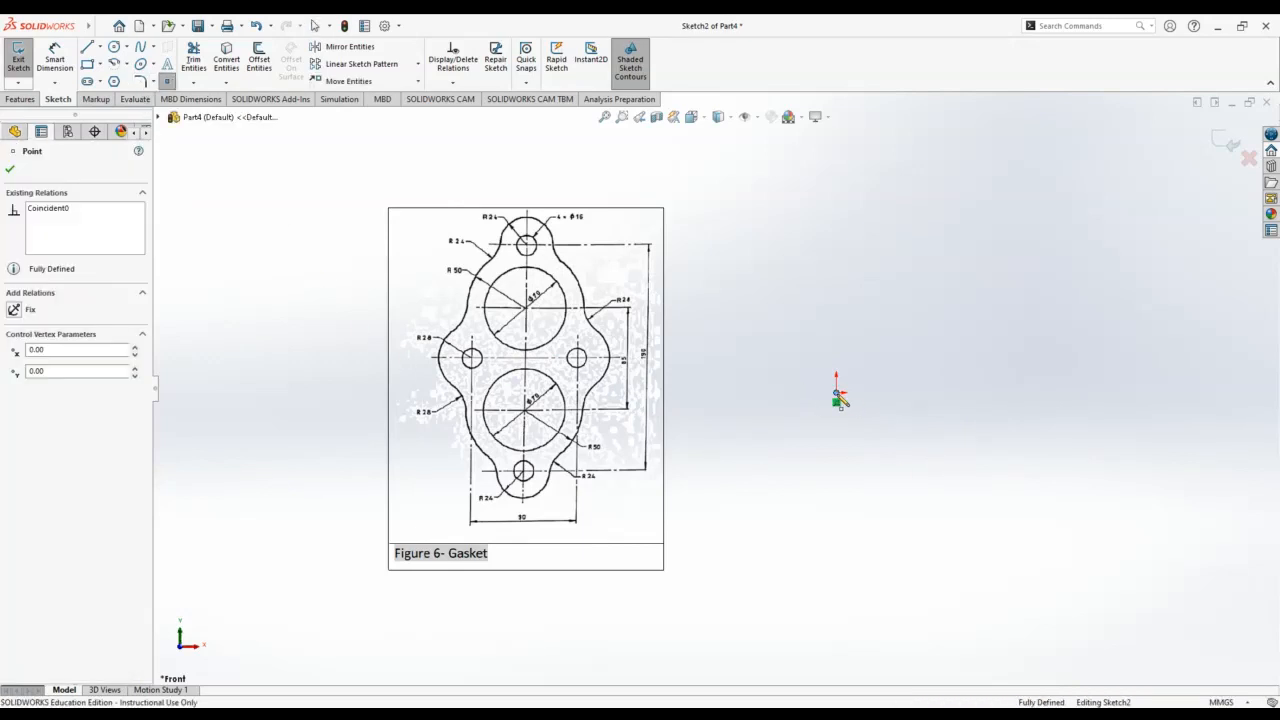
pyautogui.click(836, 314)
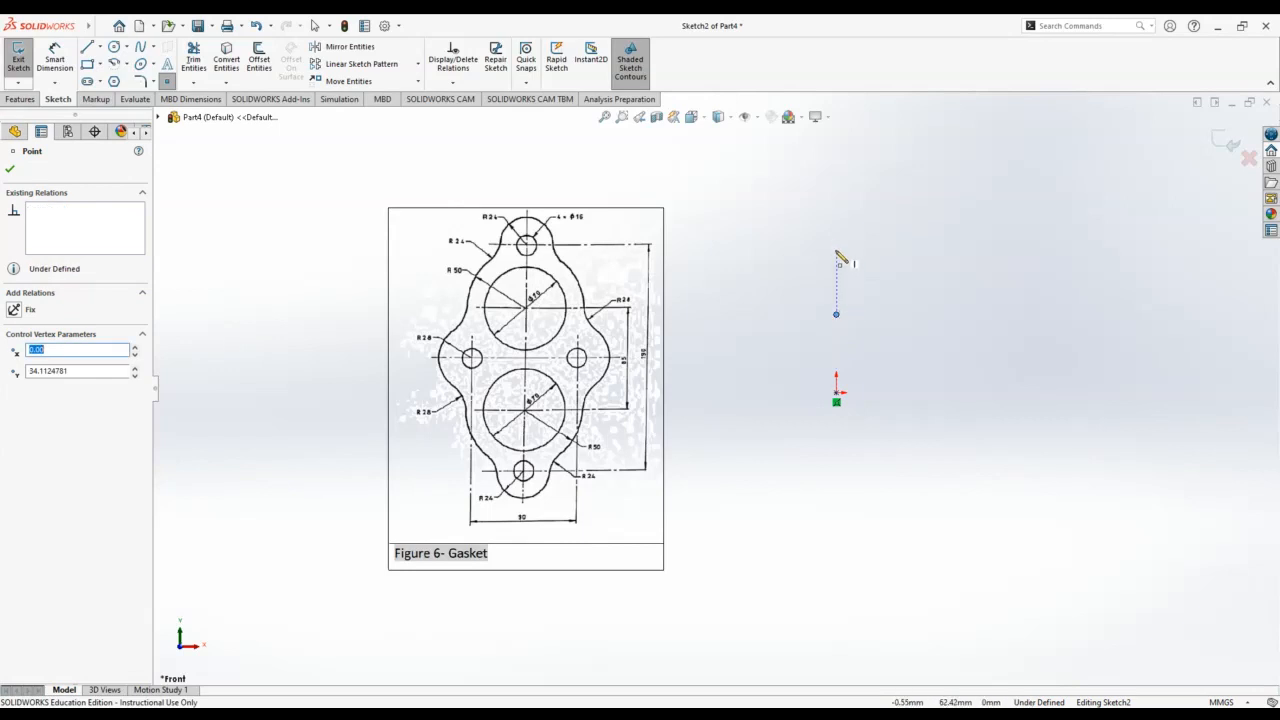
pyautogui.click(836, 264)
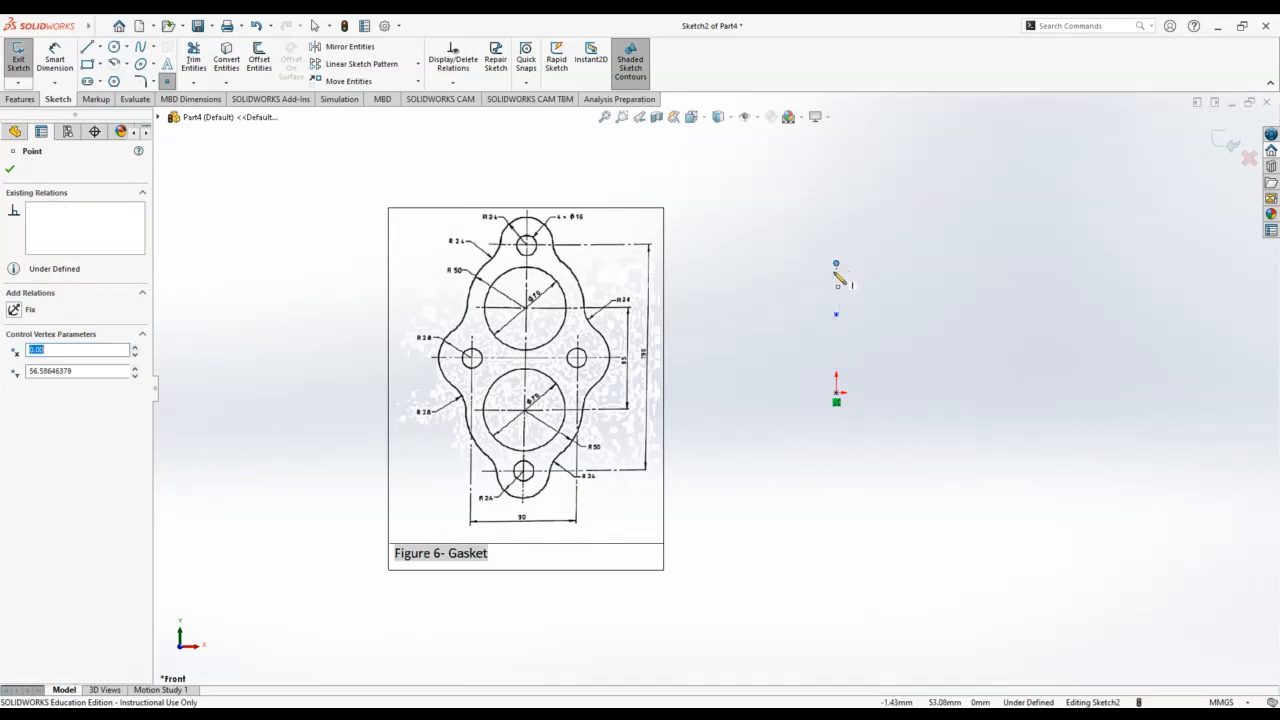
pyautogui.click(748, 393)
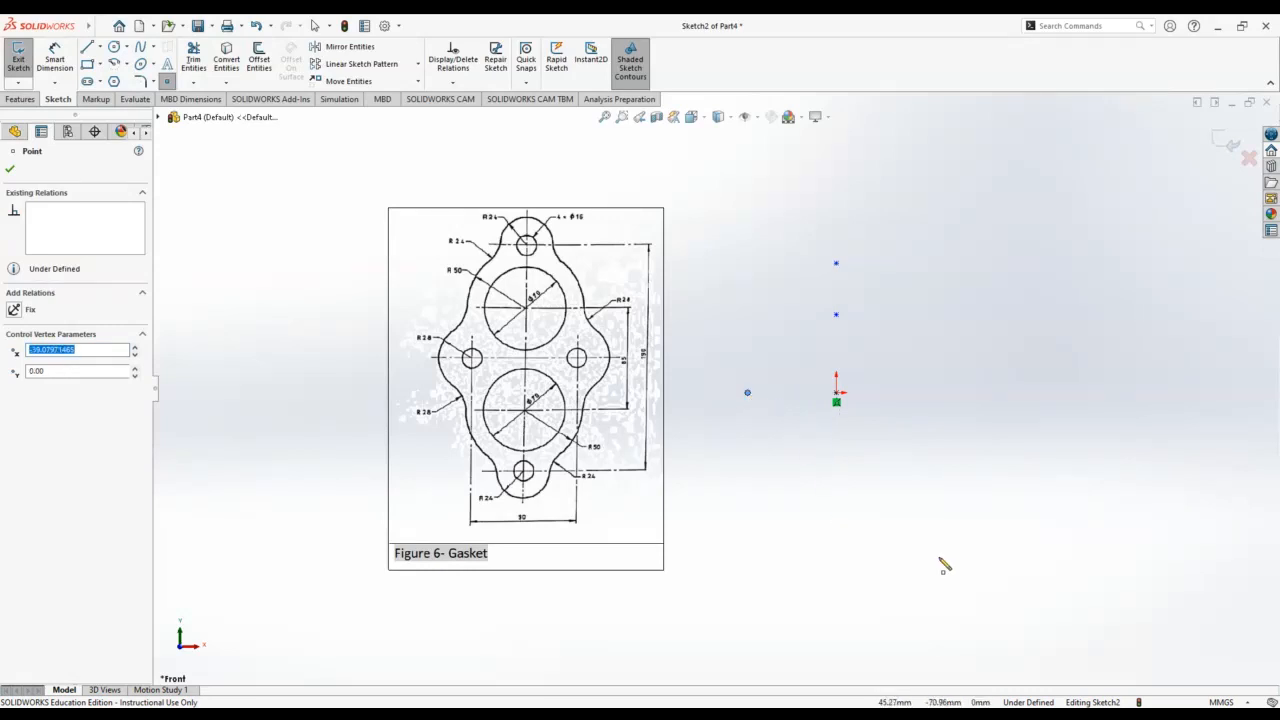
pyautogui.press('Escape')
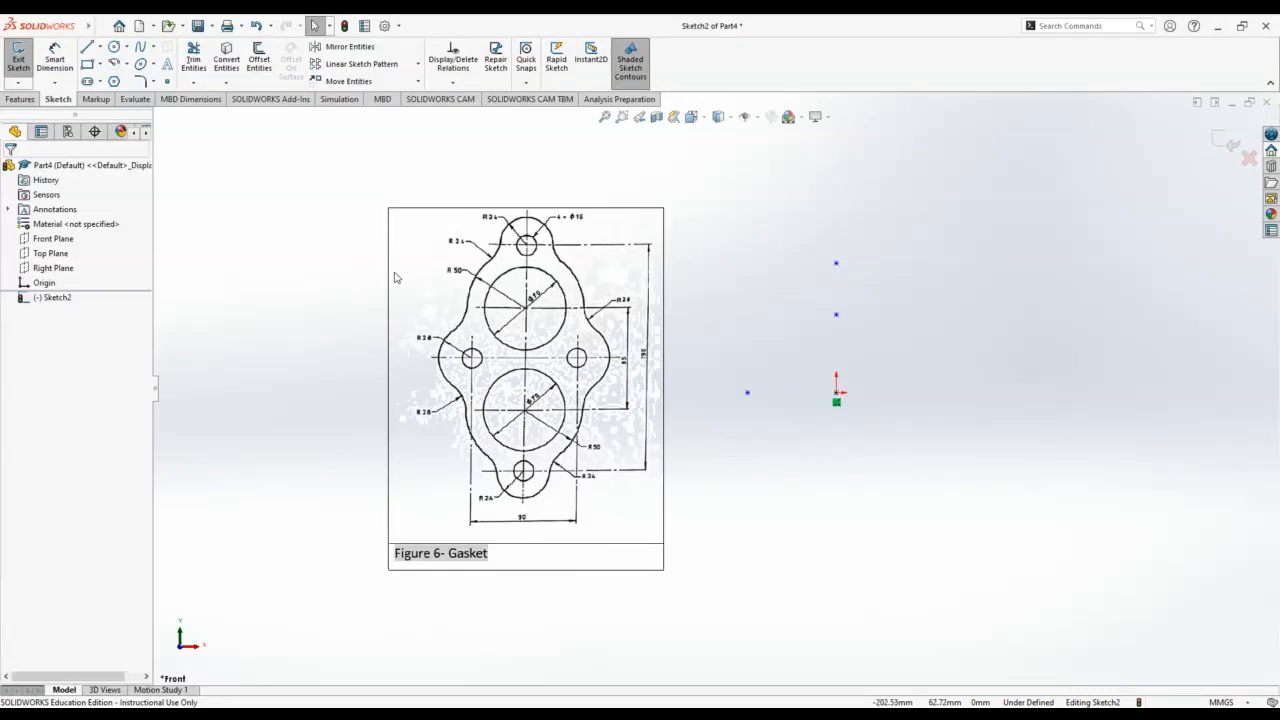
# Dimension the horizontal distance between the left point and the origin as 90/2 (45 mm).
pyautogui.click(46, 60)
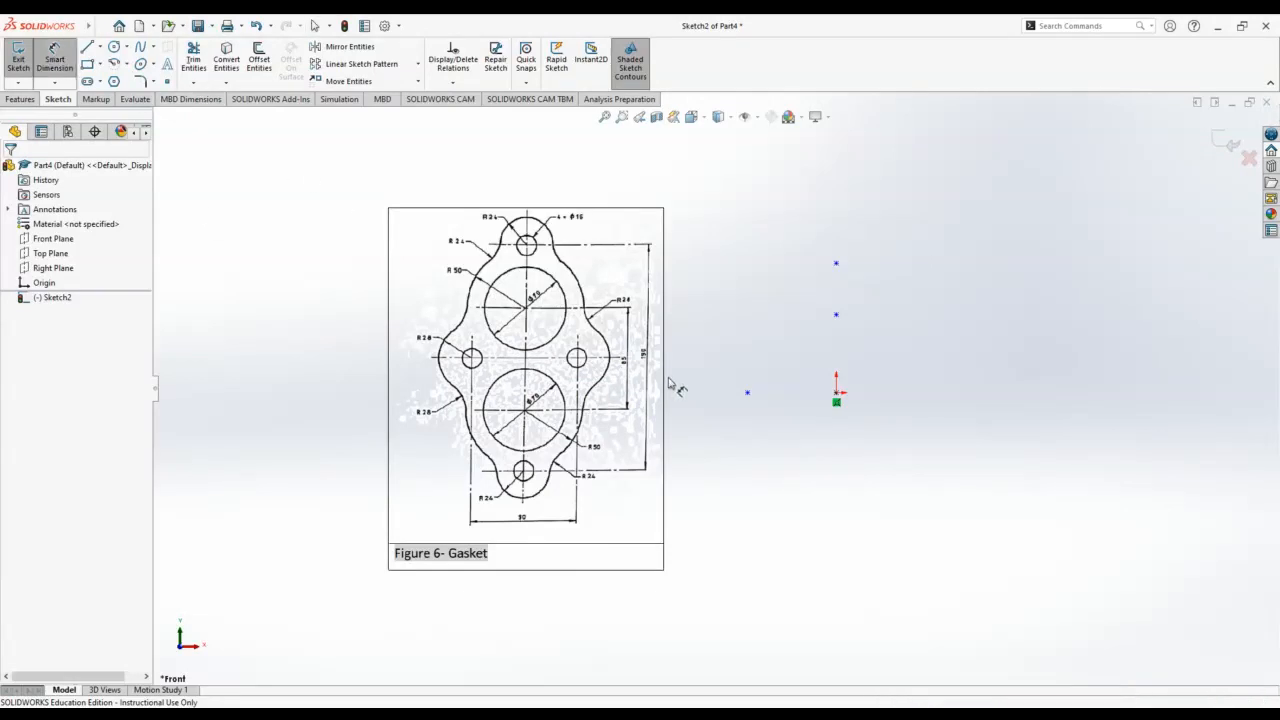
pyautogui.click(750, 396)
pyautogui.click(836, 398)
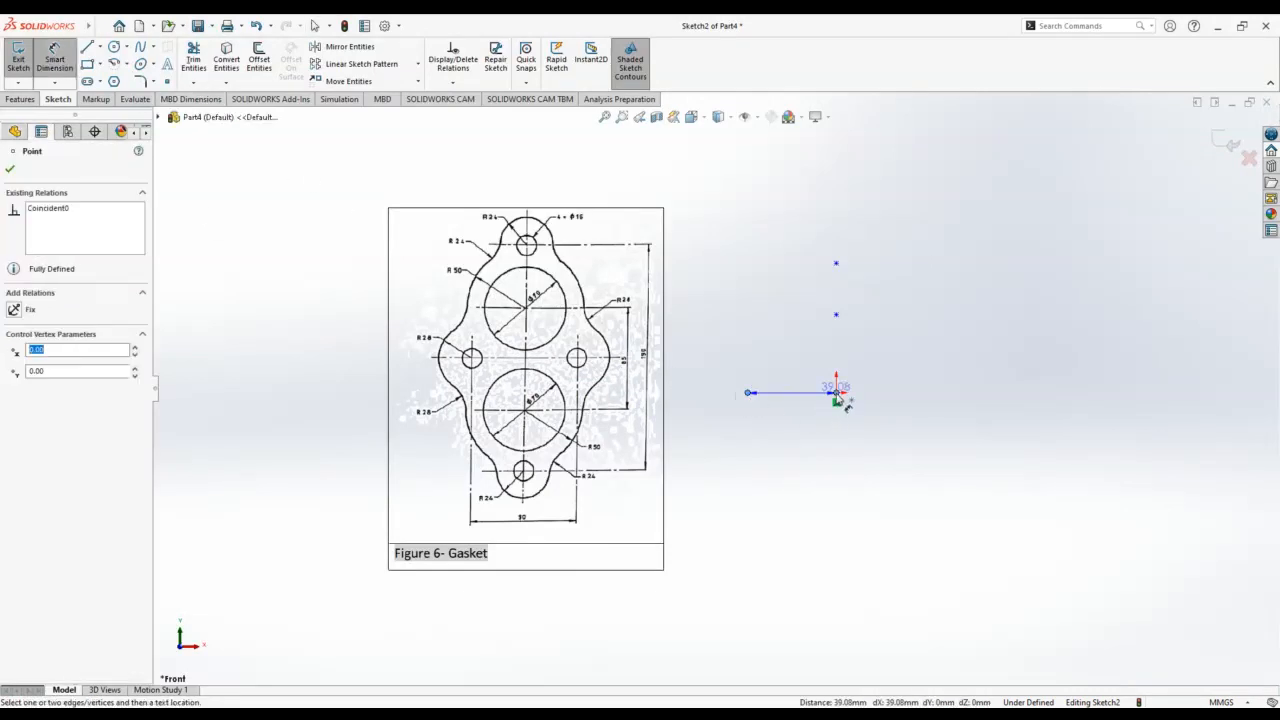
pyautogui.click(792, 470)
pyautogui.write('9')
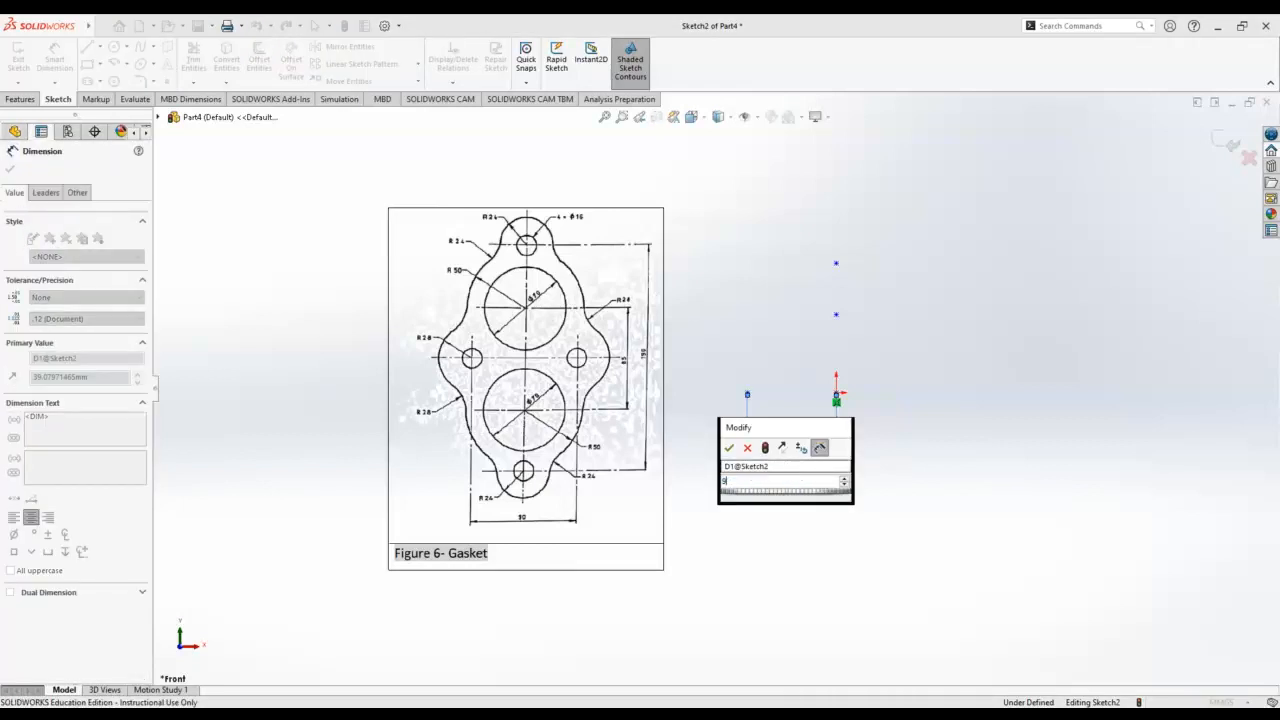
pyautogui.write('0/2')
pyautogui.press('Return')
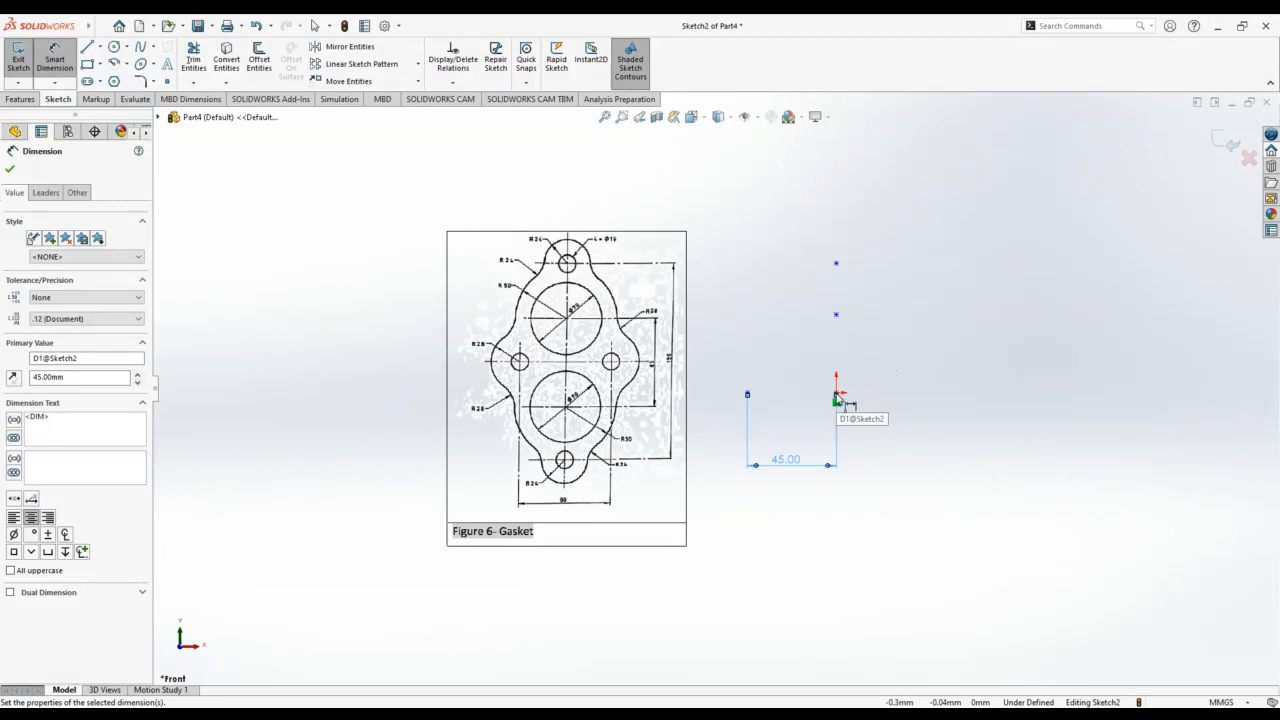
pyautogui.press('Escape')
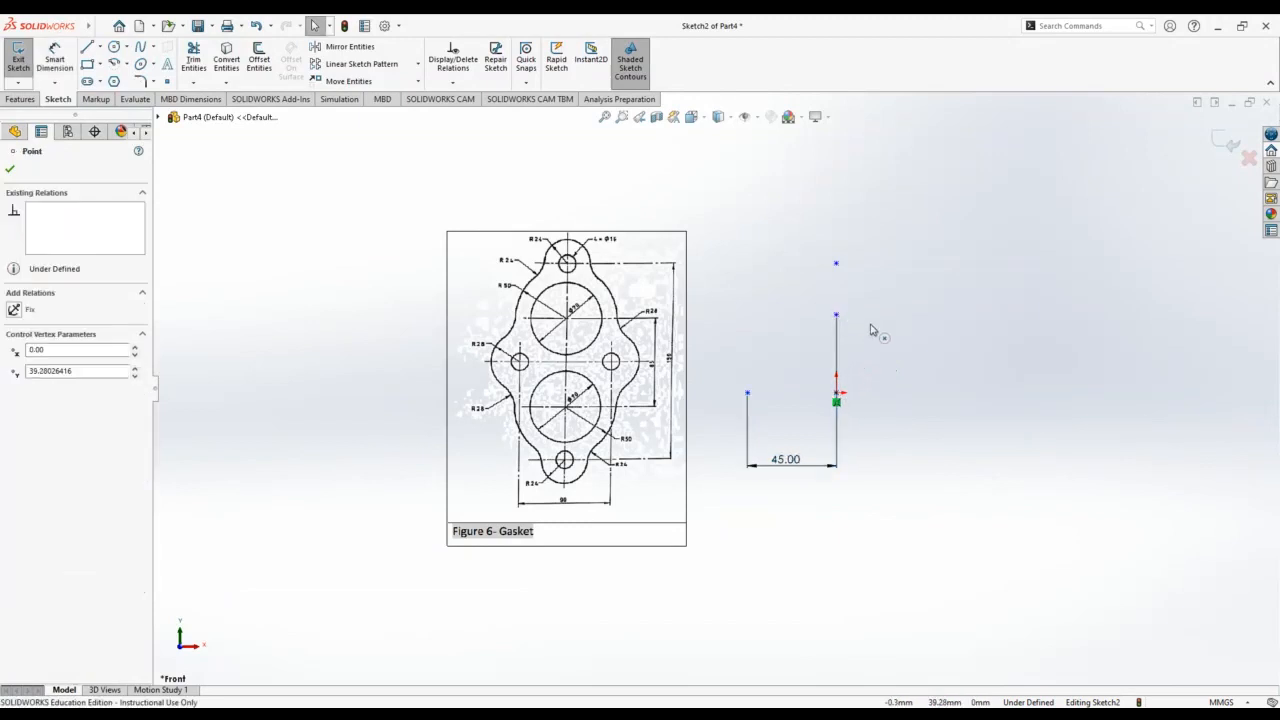
# Dimension the vertical distance from the origin to the nearer point above it as 85/2 (42.5 mm).
pyautogui.click(55, 58)
pyautogui.click(836, 394)
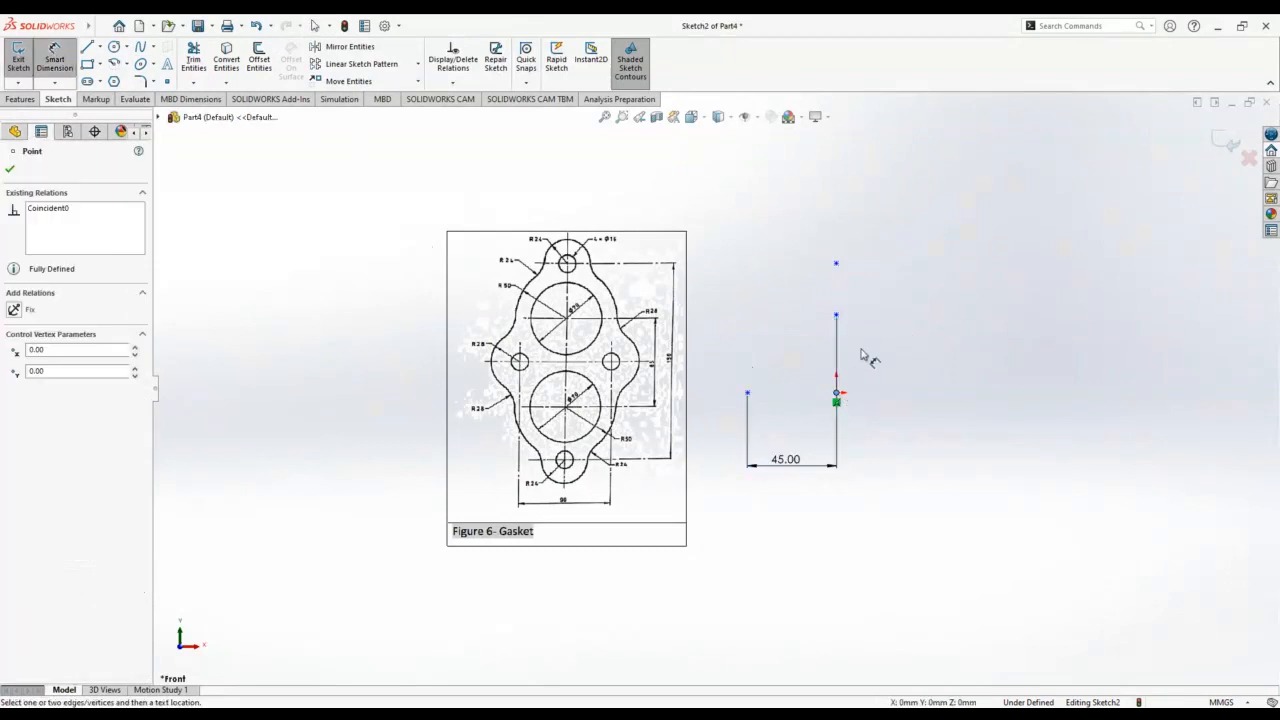
pyautogui.click(837, 316)
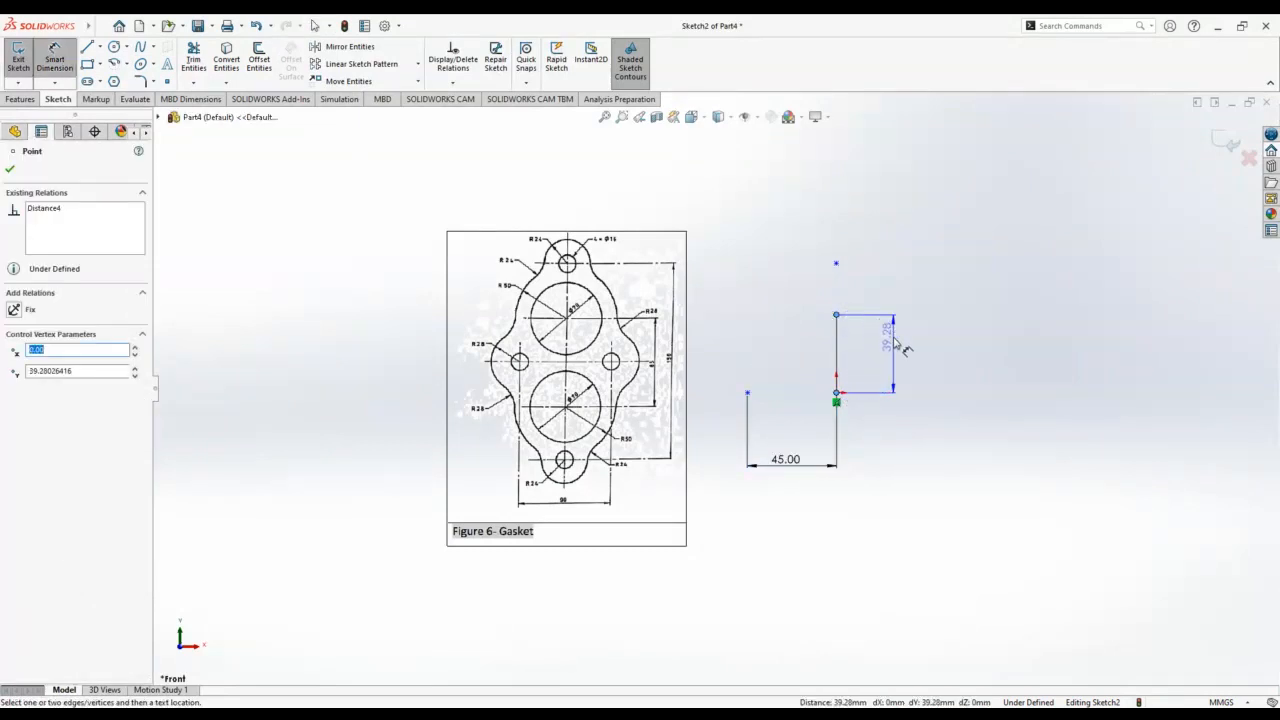
pyautogui.scroll(5, 700, 388)
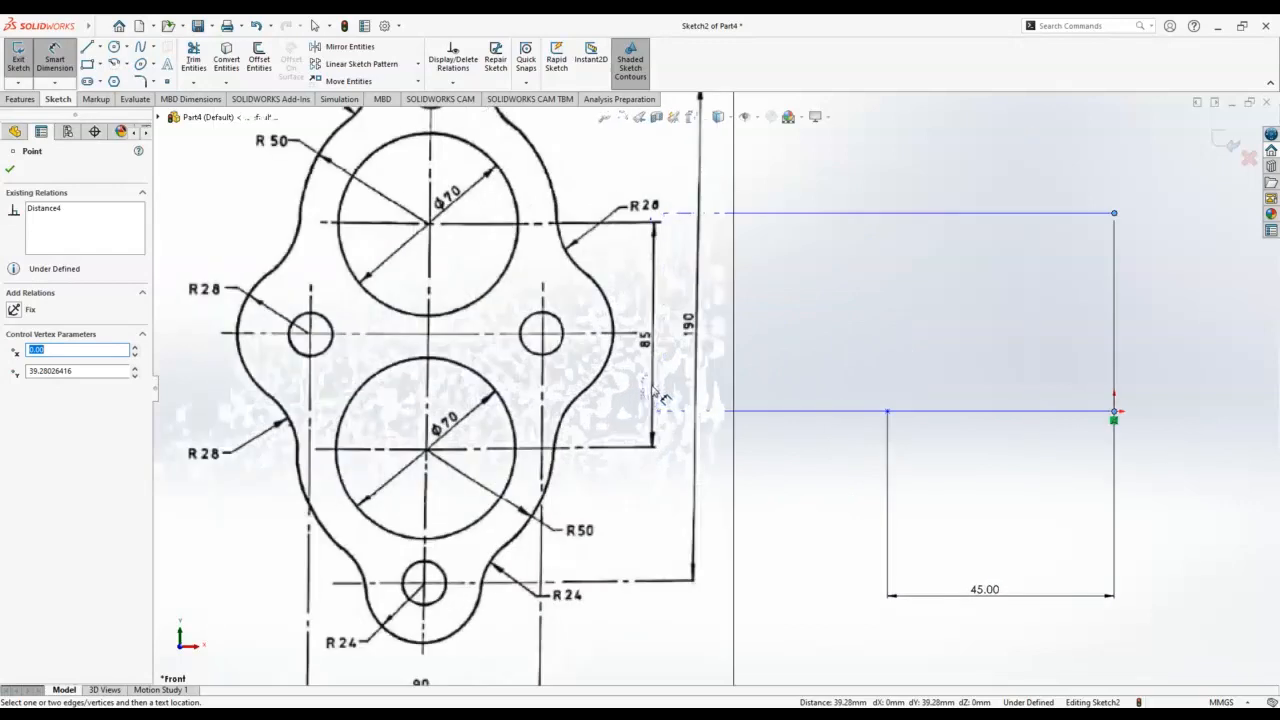
pyautogui.scroll(-3, 1055, 373)
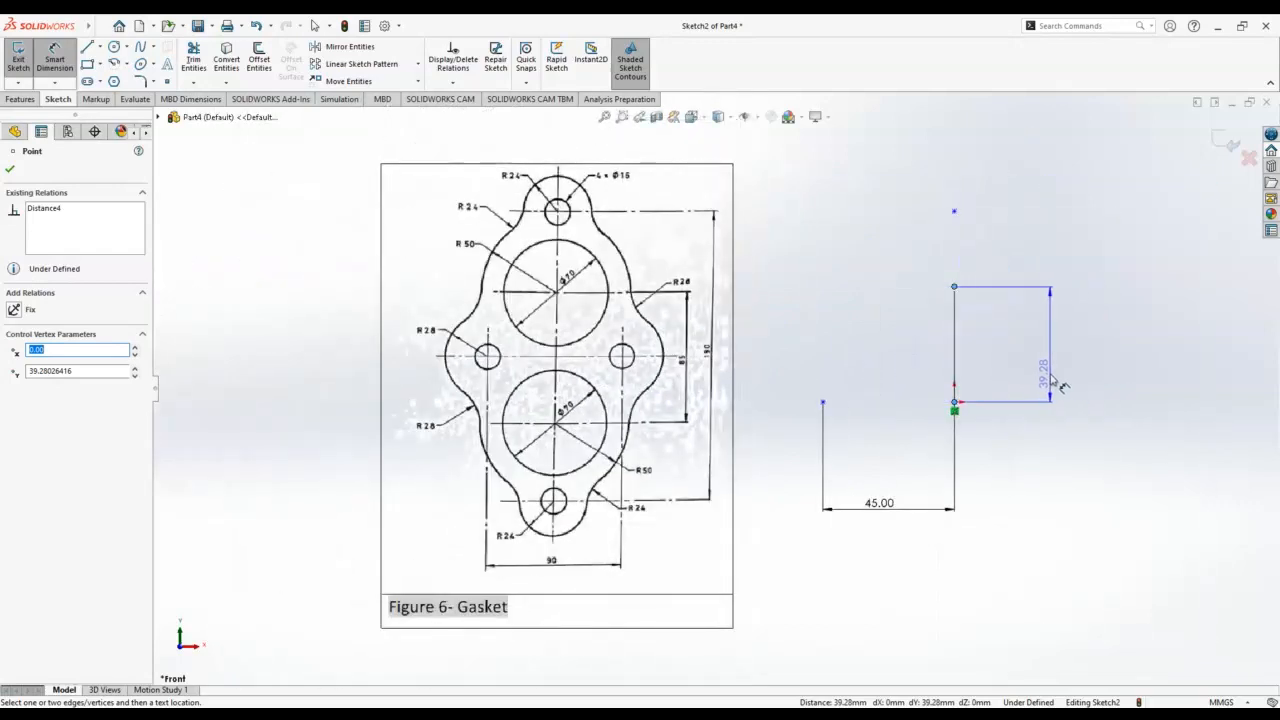
pyautogui.click(1050, 374)
pyautogui.write('85/2')
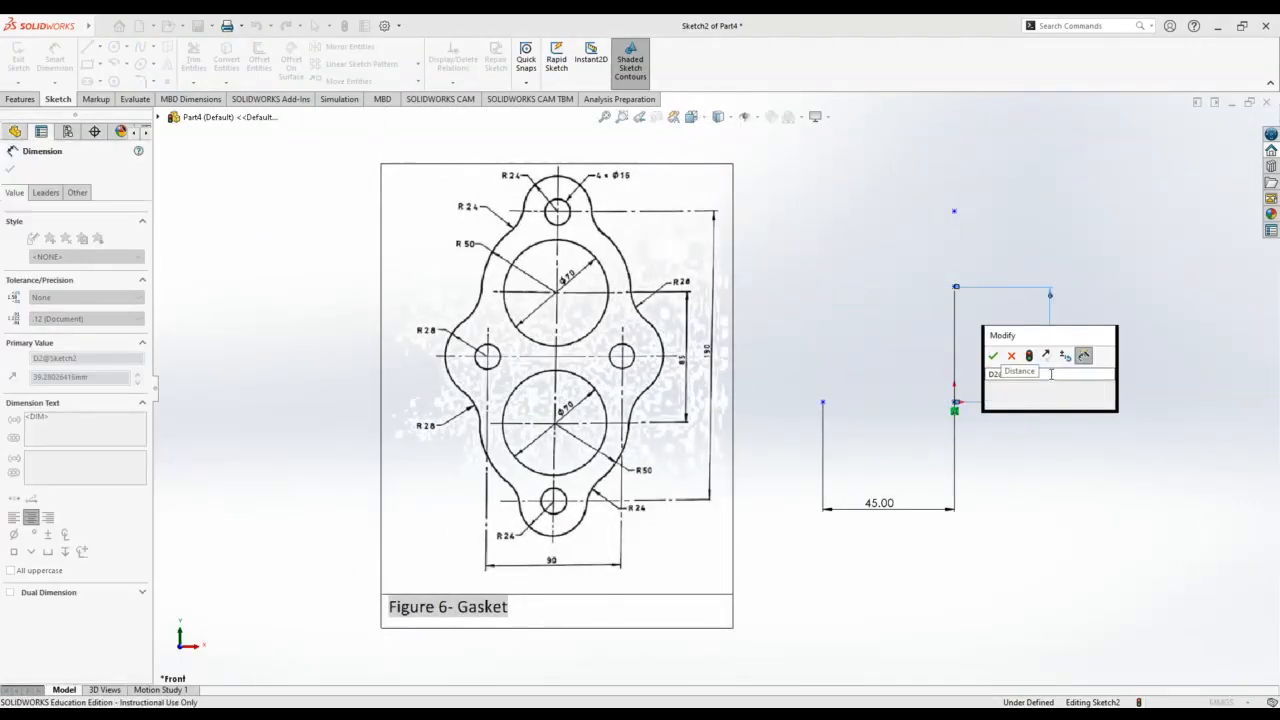
pyautogui.press('Return')
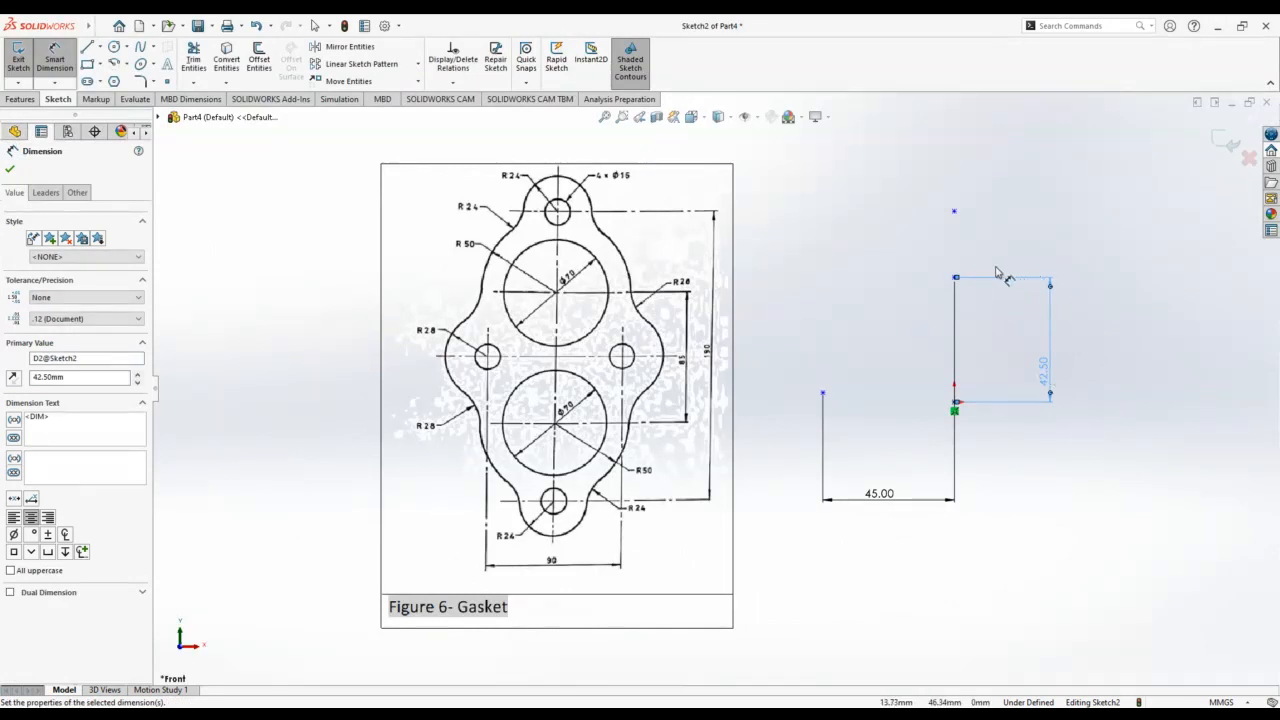
# Dimension the vertical distance from the origin to the topmost point as 190/2 (95 mm).
pyautogui.click(955, 403)
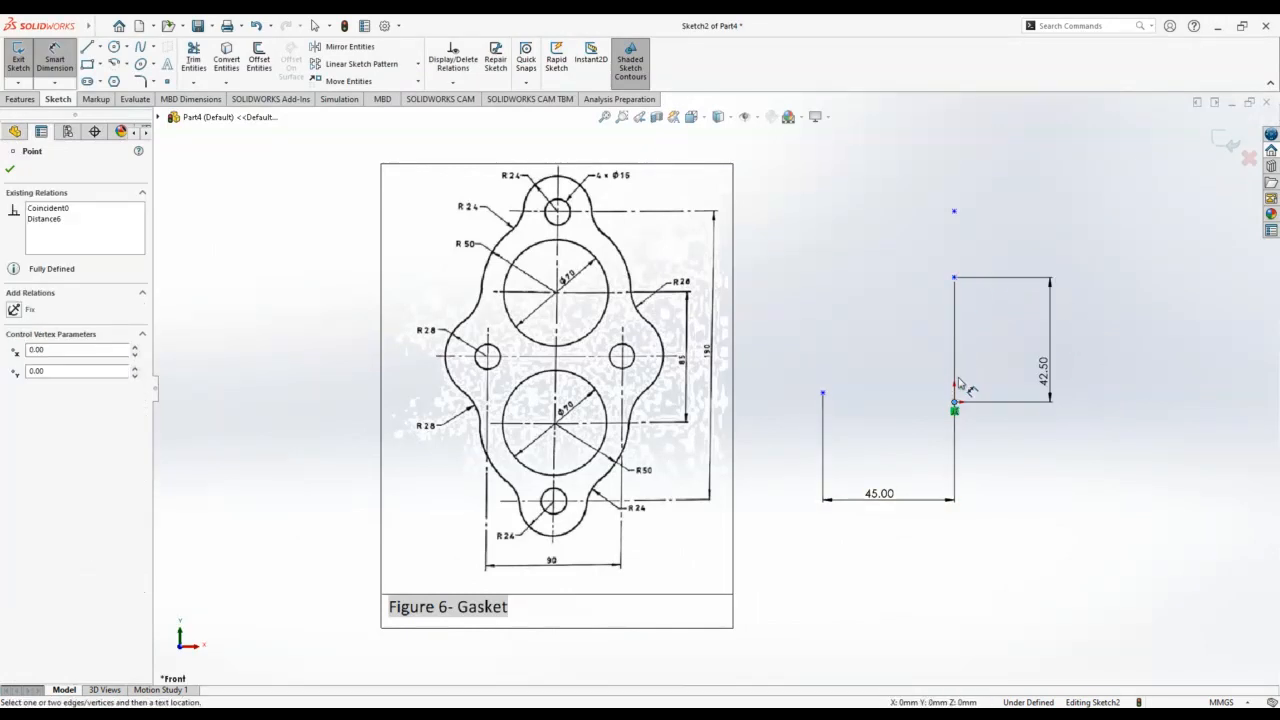
pyautogui.click(955, 213)
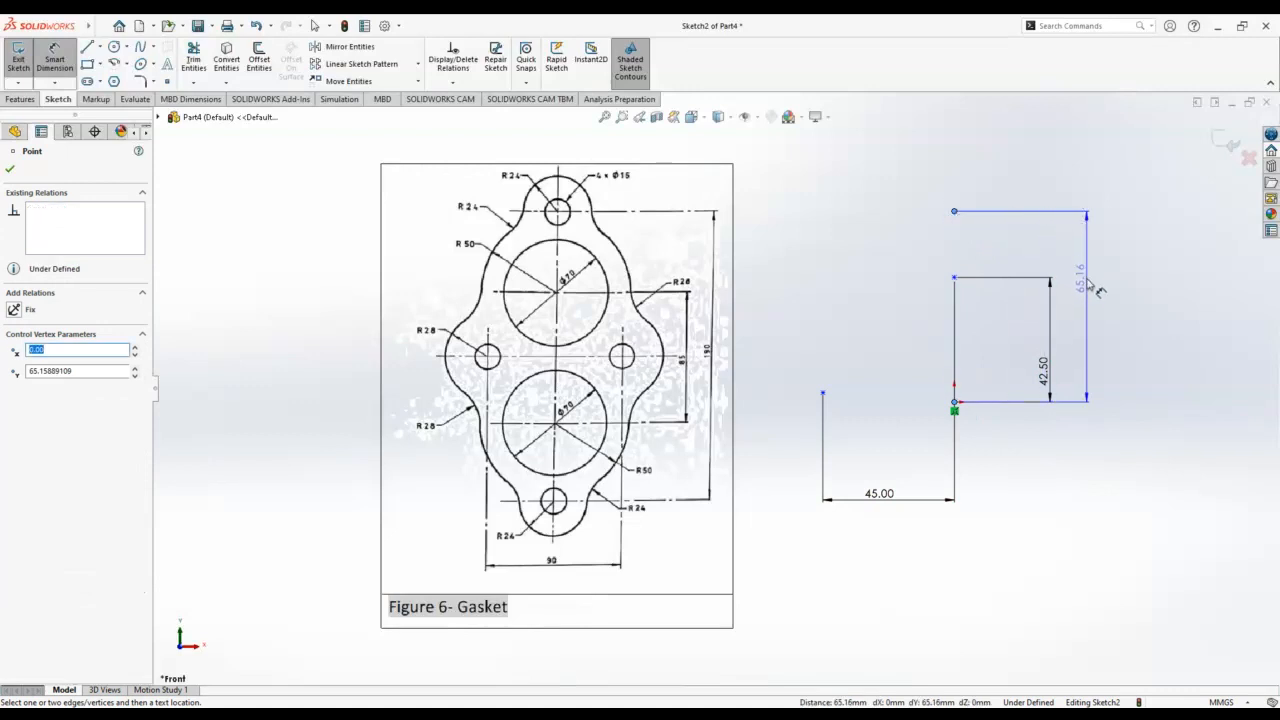
pyautogui.click(1098, 291)
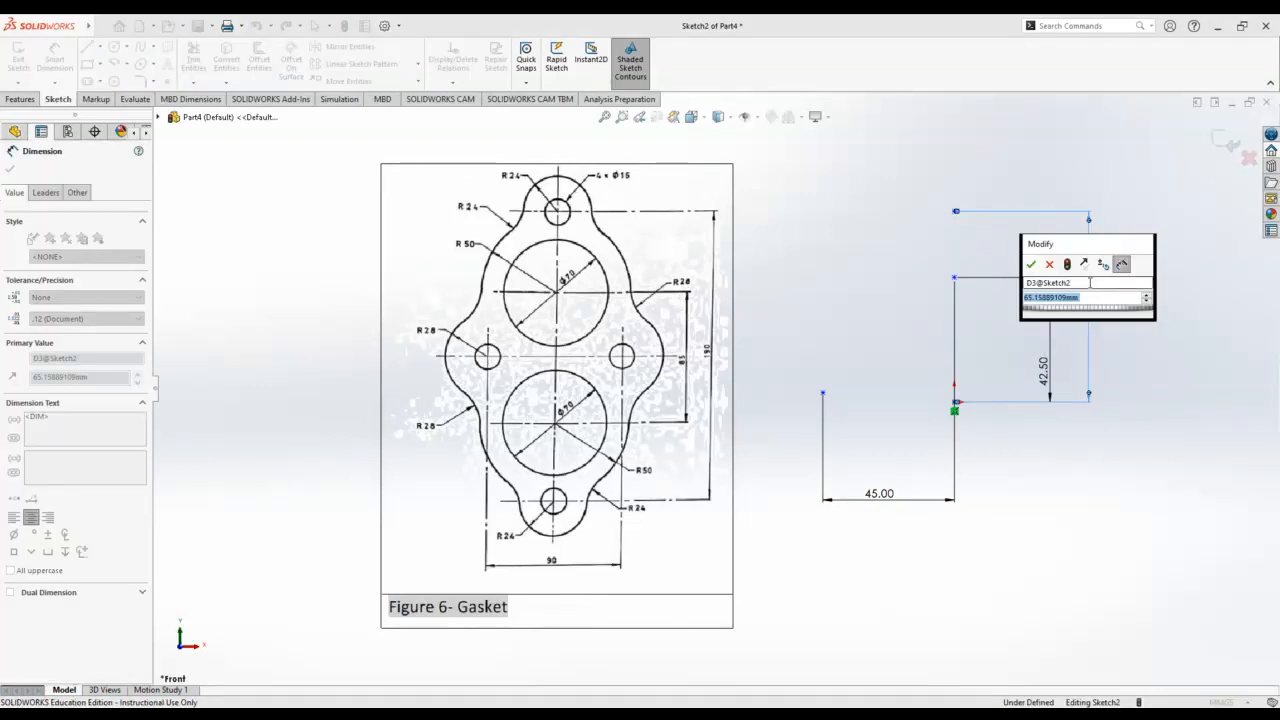
pyautogui.write('190/2')
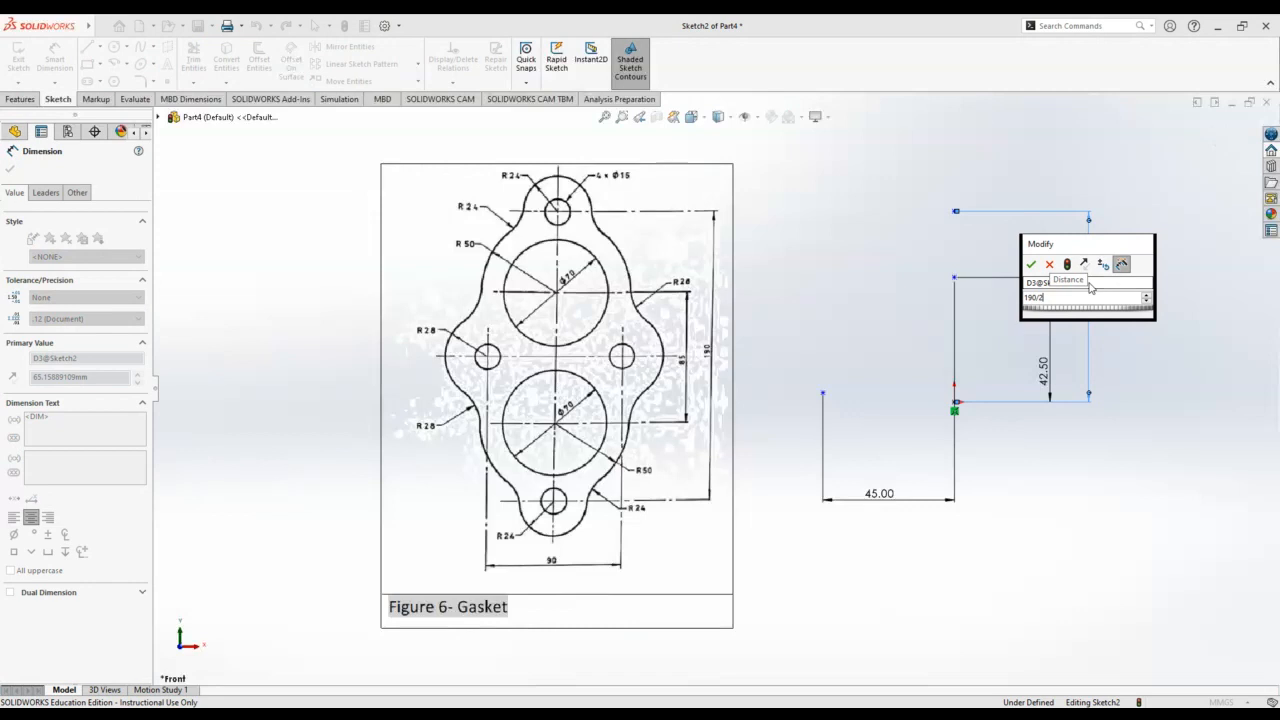
pyautogui.press('Return')
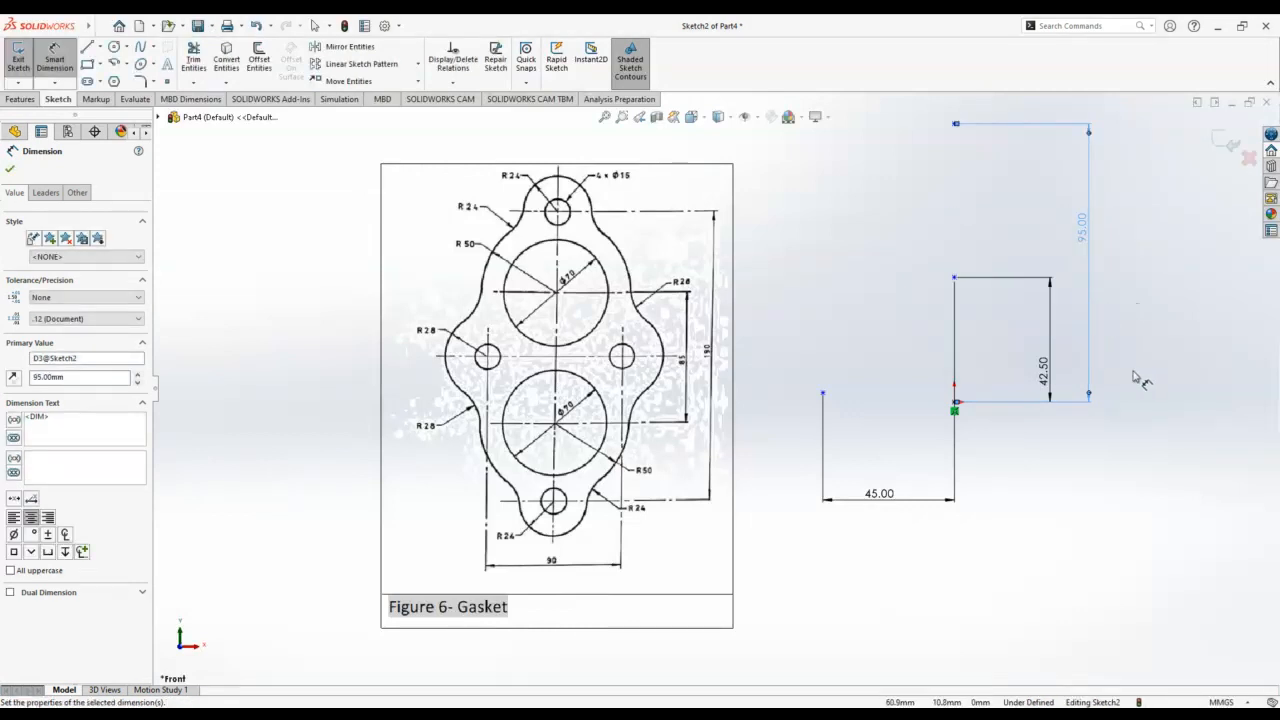
pyautogui.press('Escape')
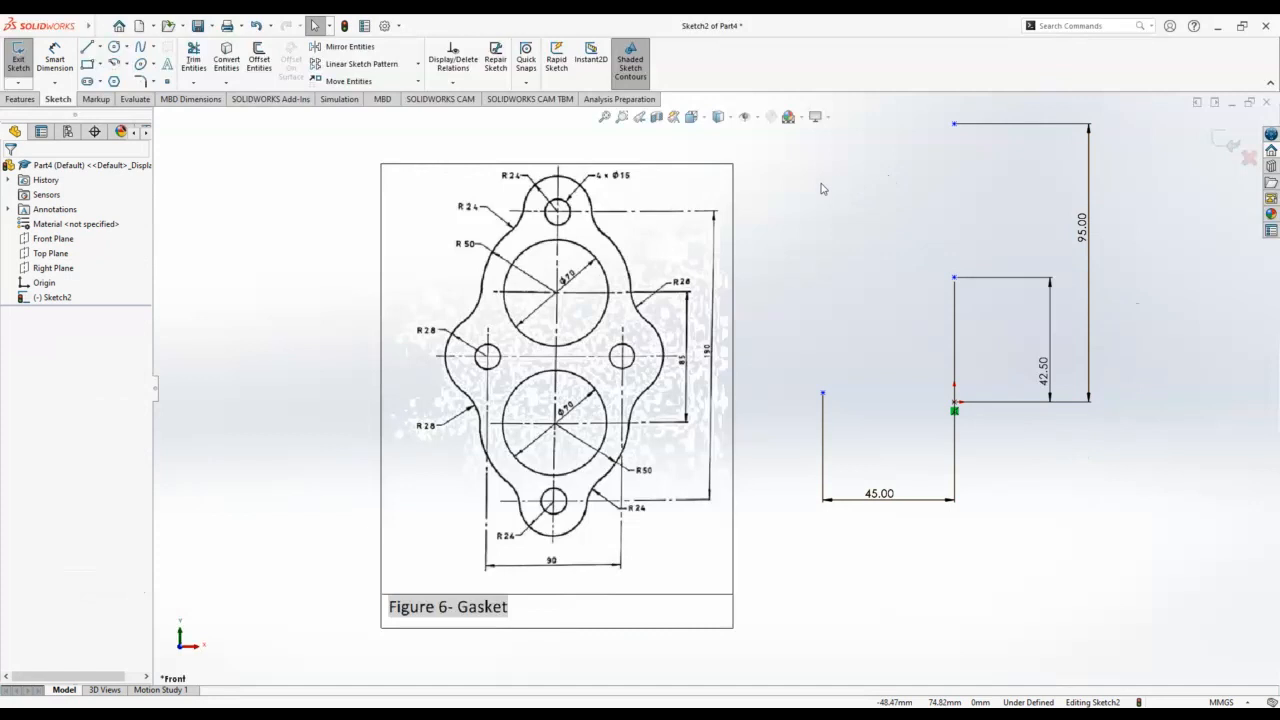
# Add a Vertical relation to the origin point and the two points above it, and a Horizontal relation between the left and origin points.
pyautogui.moveTo(898, 111)
pyautogui.mouseDown()
pyautogui.moveTo(950, 186)
pyautogui.moveTo(990, 425)
pyautogui.mouseUp()
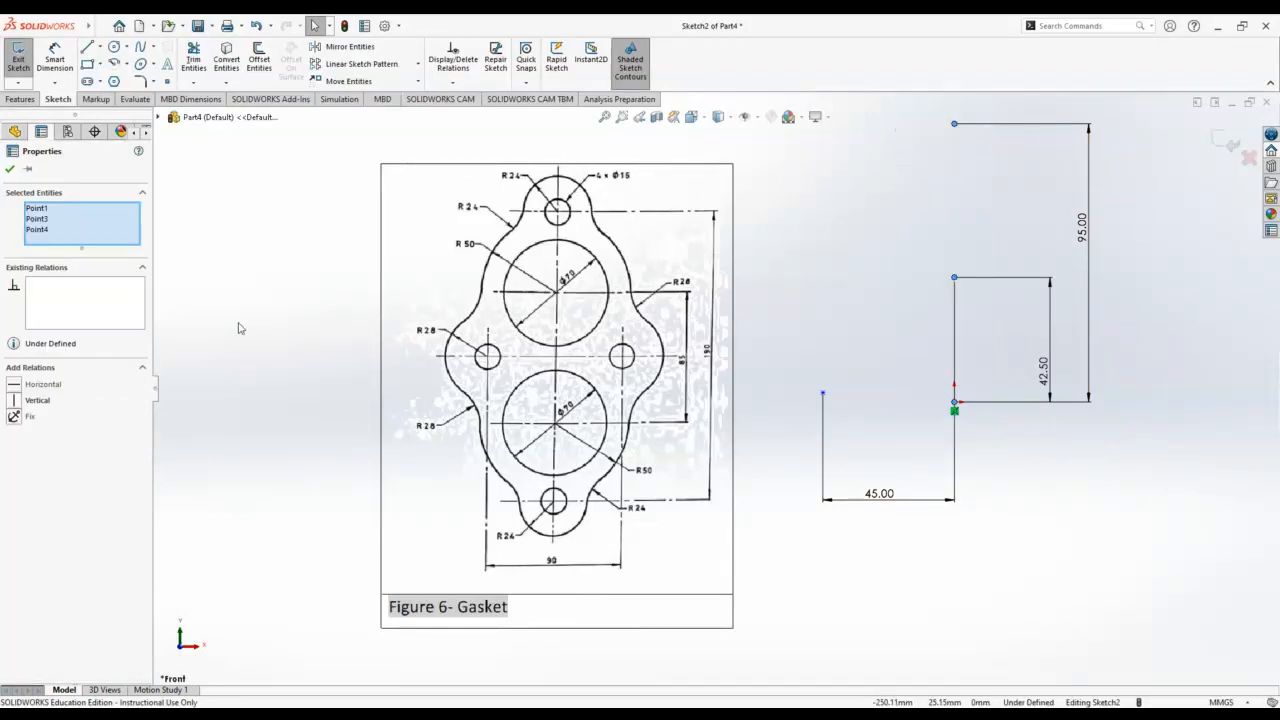
pyautogui.click(13, 401)
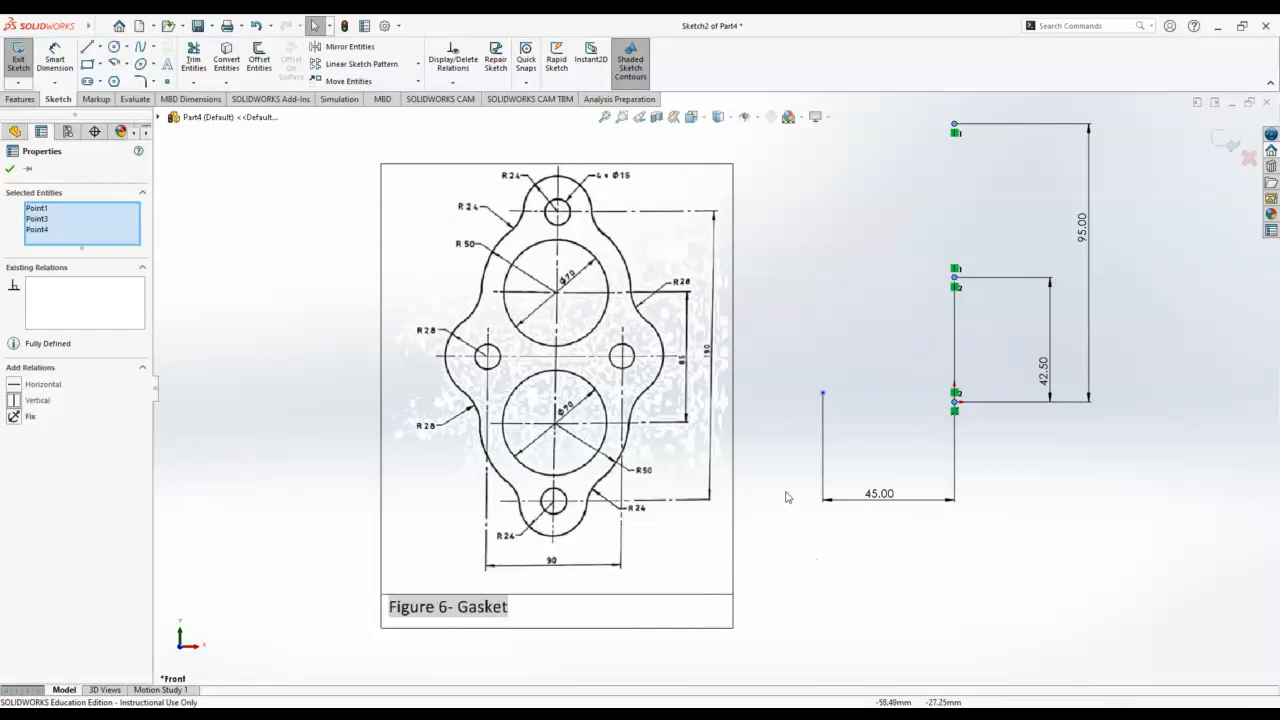
pyautogui.moveTo(767, 369); pyautogui.dragTo(976, 440)
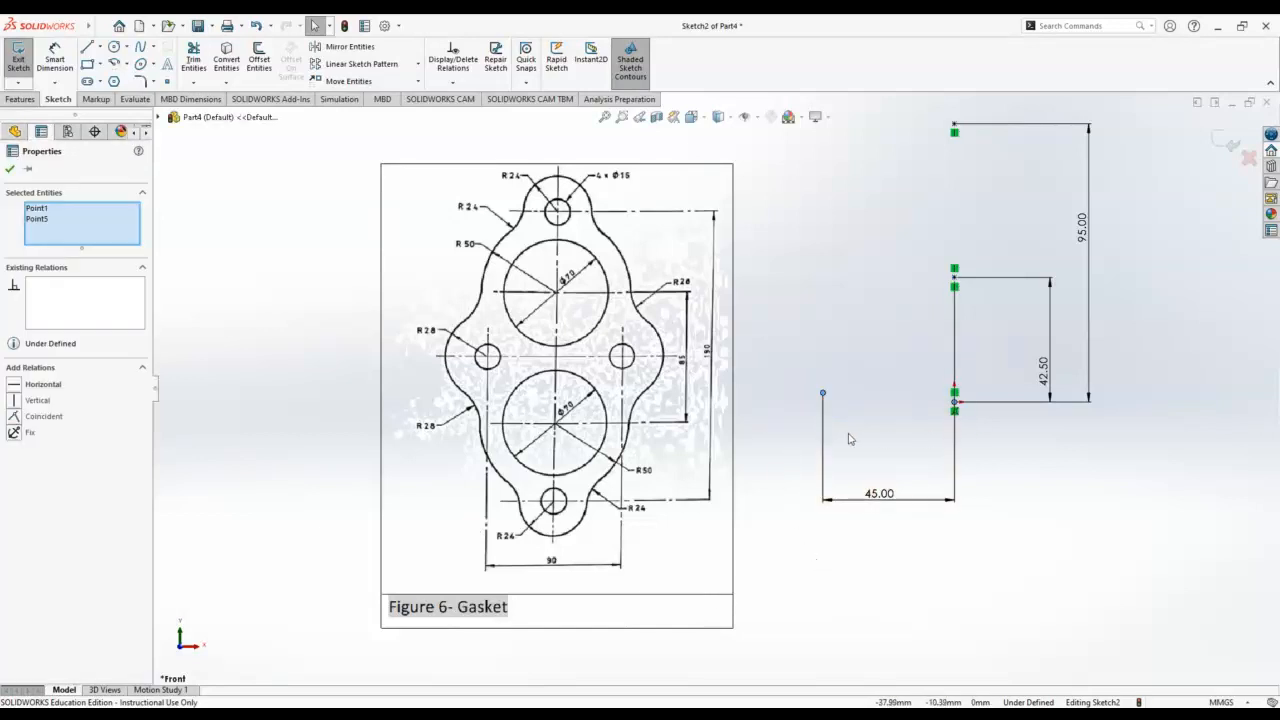
pyautogui.click(19, 389)
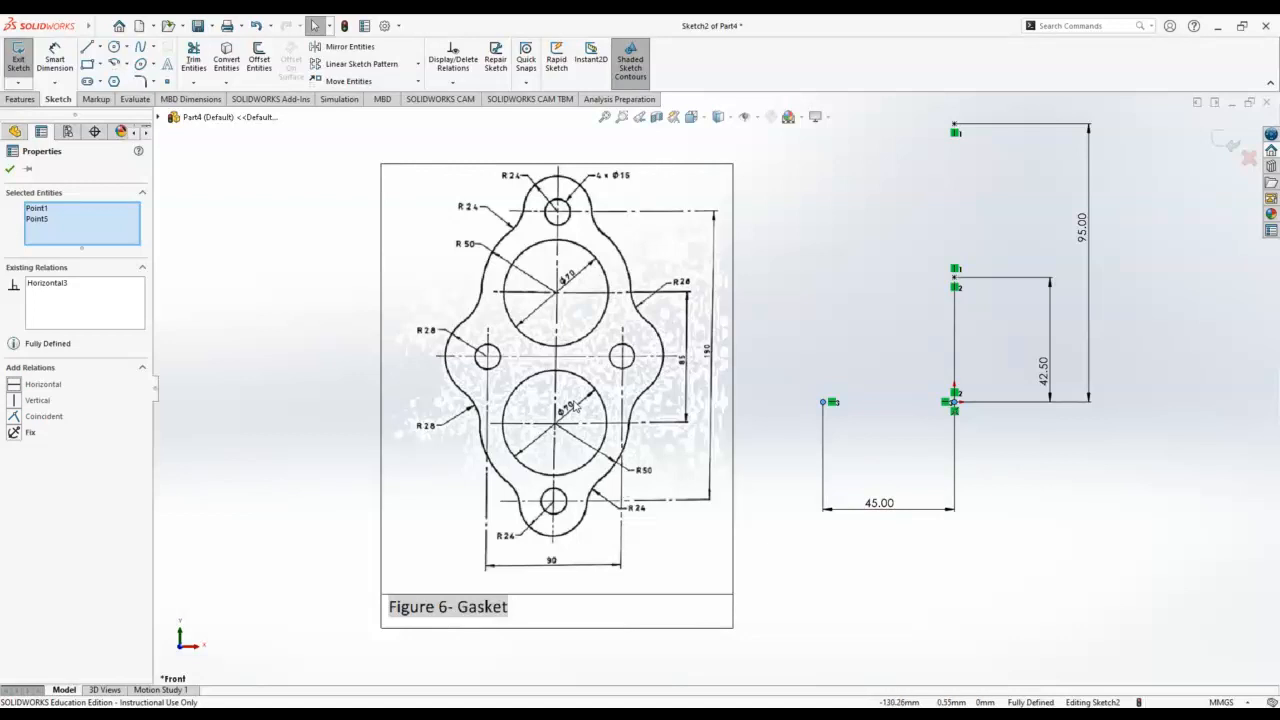
pyautogui.click(10, 171)
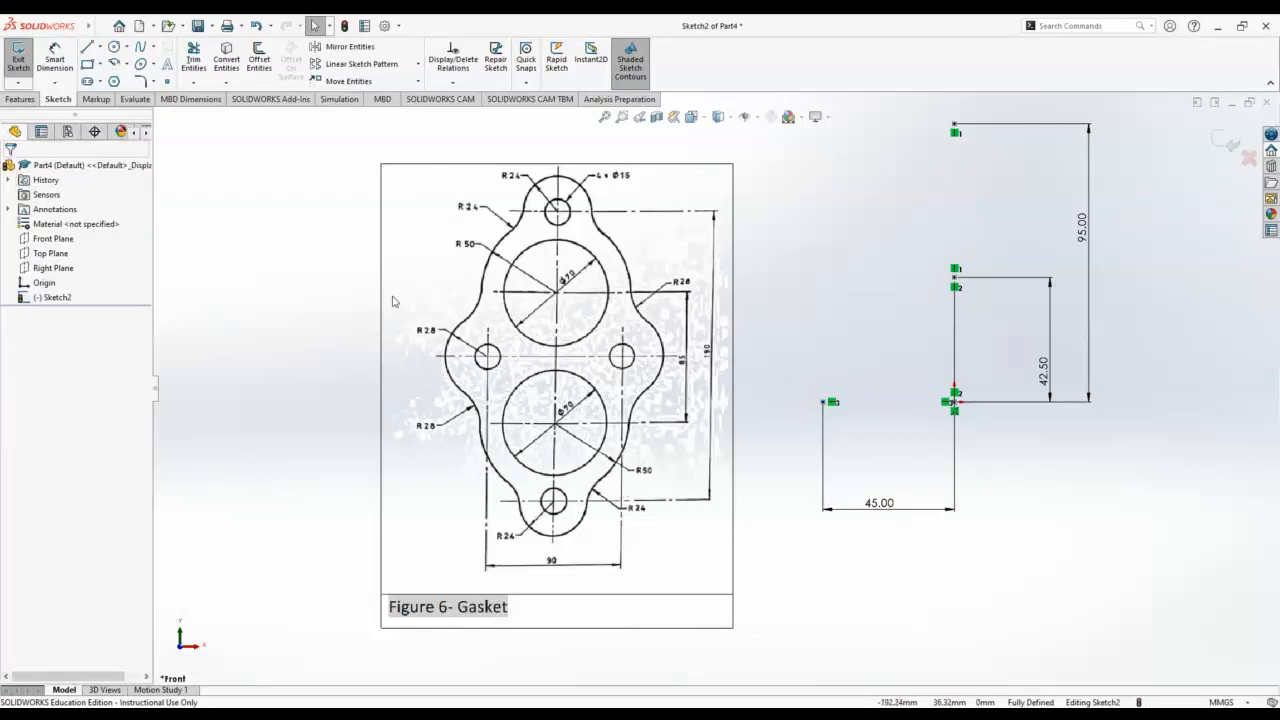
# Draw a circle centred on the topmost point with a radius of 8 mm.
pyautogui.click(113, 49)
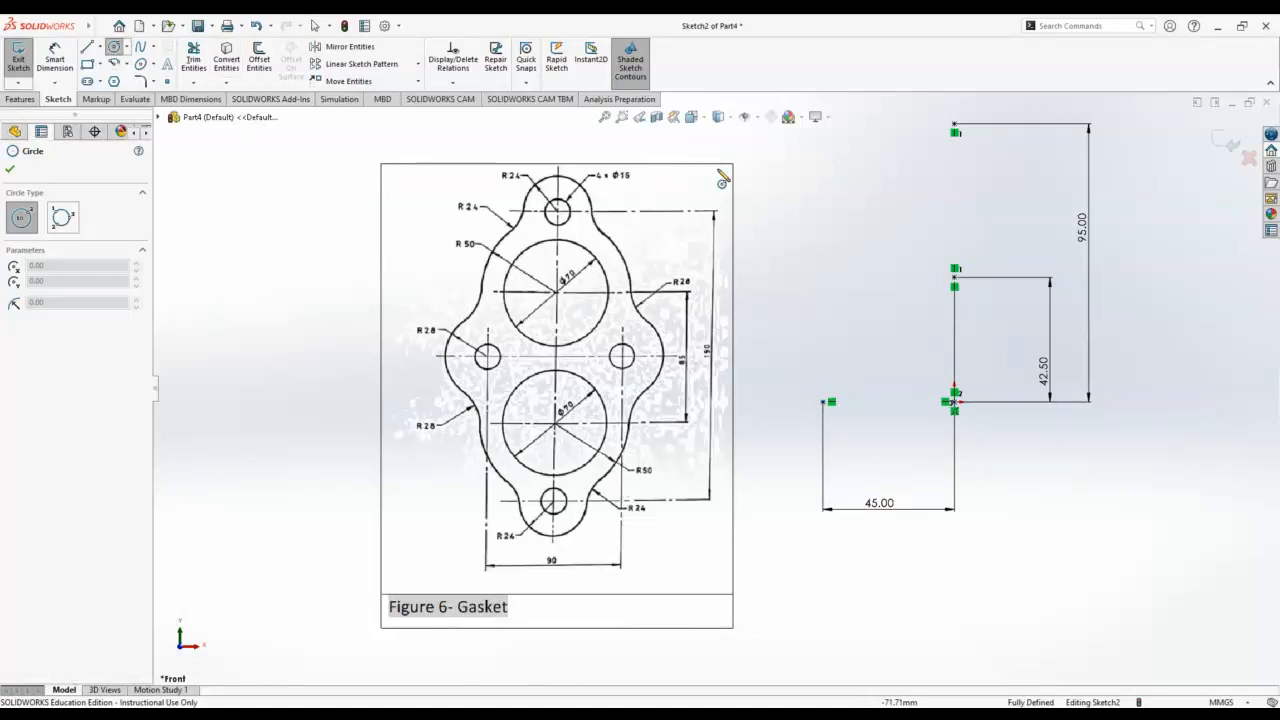
pyautogui.click(955, 126)
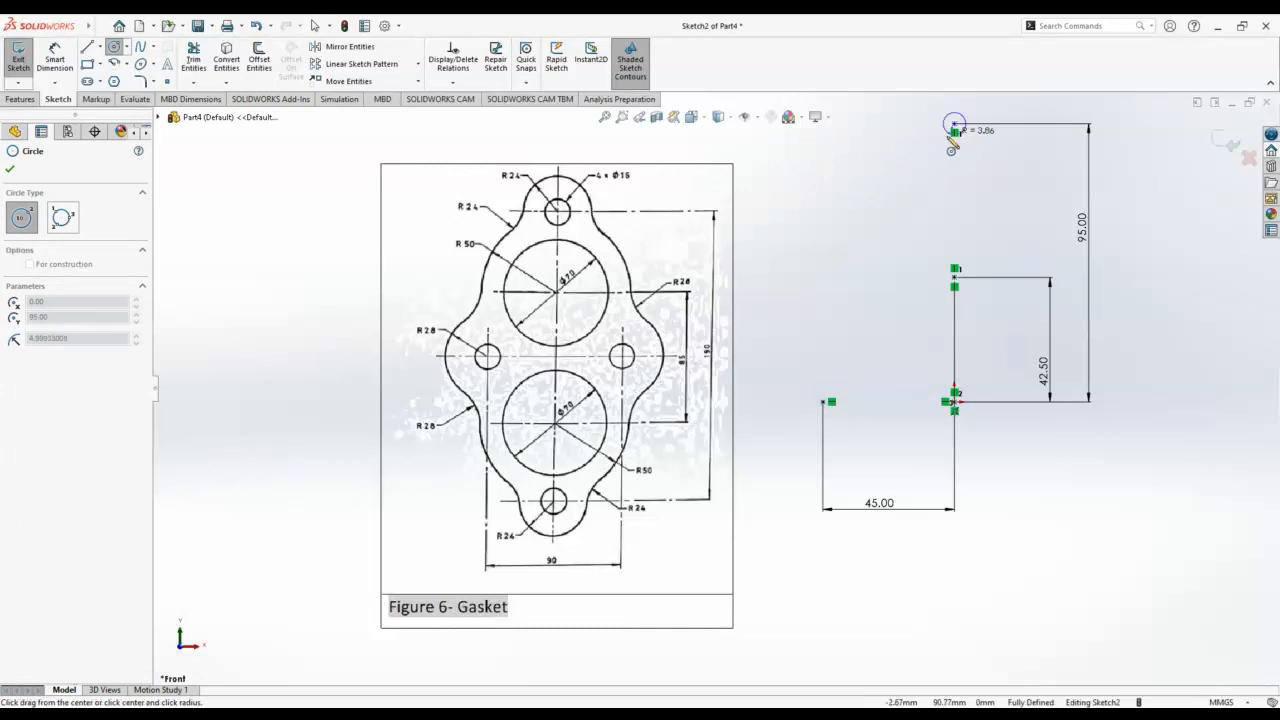
pyautogui.click(950, 142)
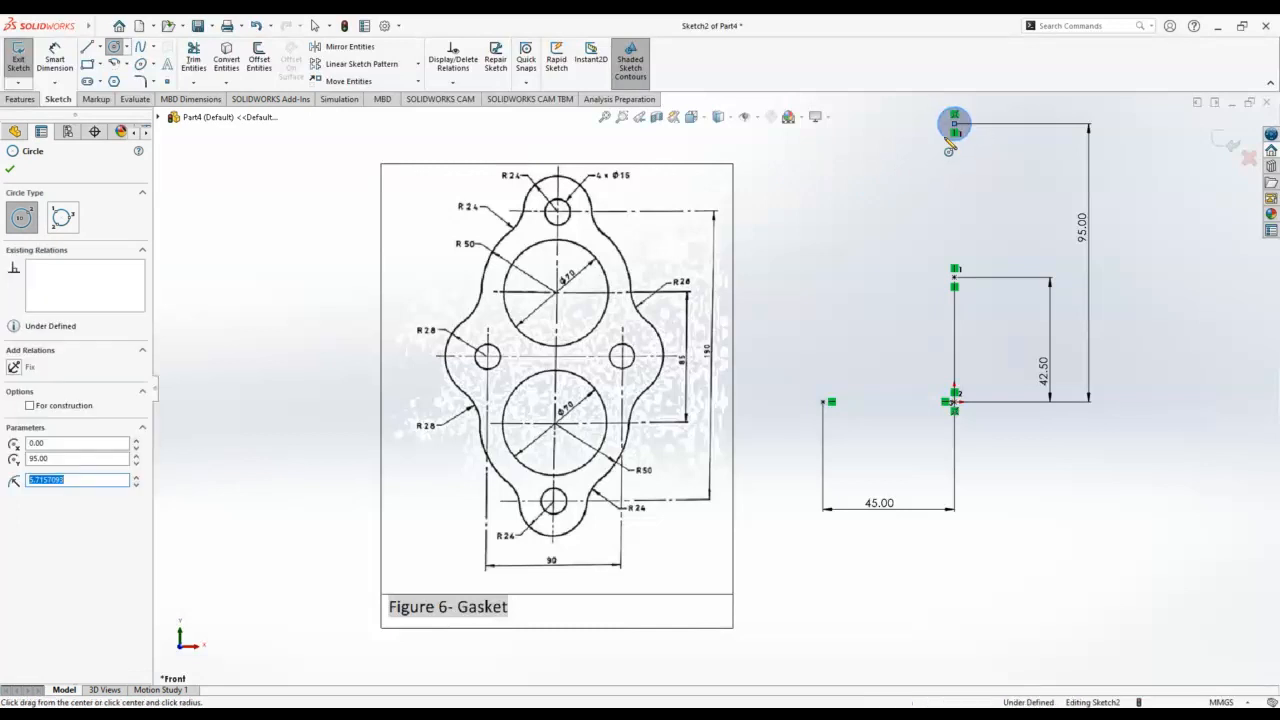
pyautogui.write('8')
pyautogui.press('Return')
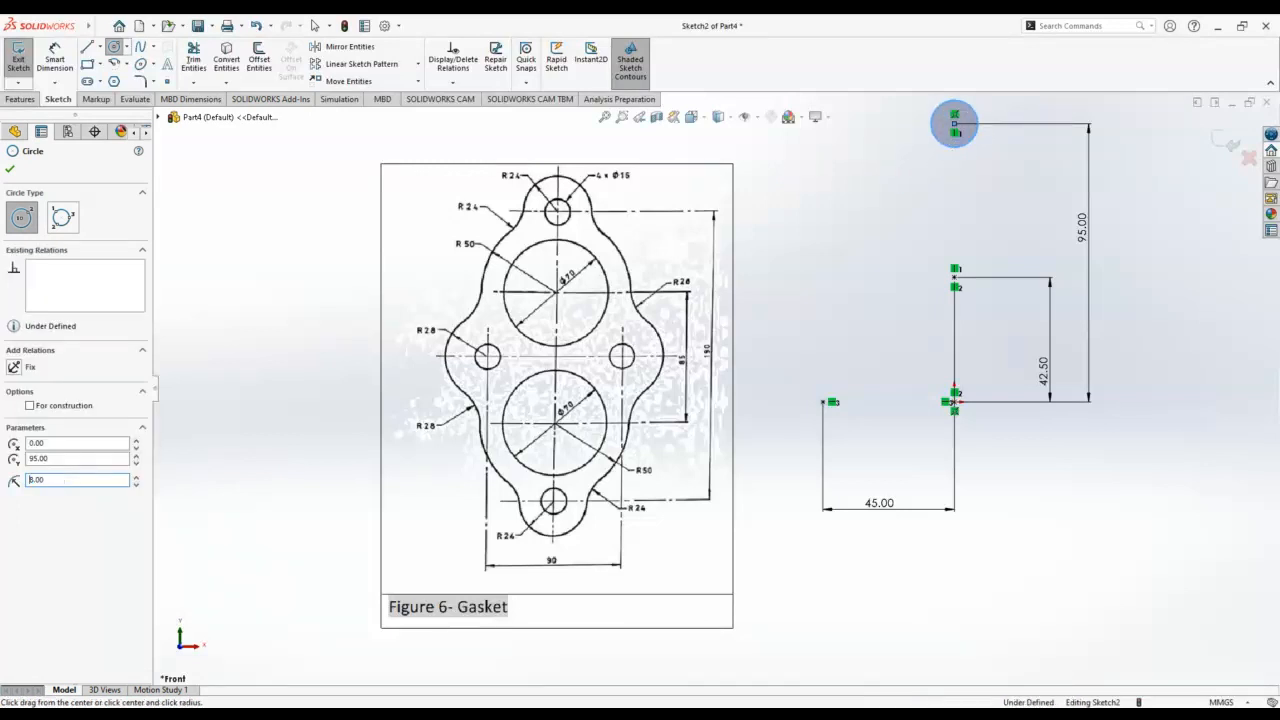
# Draw two concentric circles centred on the point left of the origin, with radii of 8 mm and 28 mm.
pyautogui.click(823, 402)
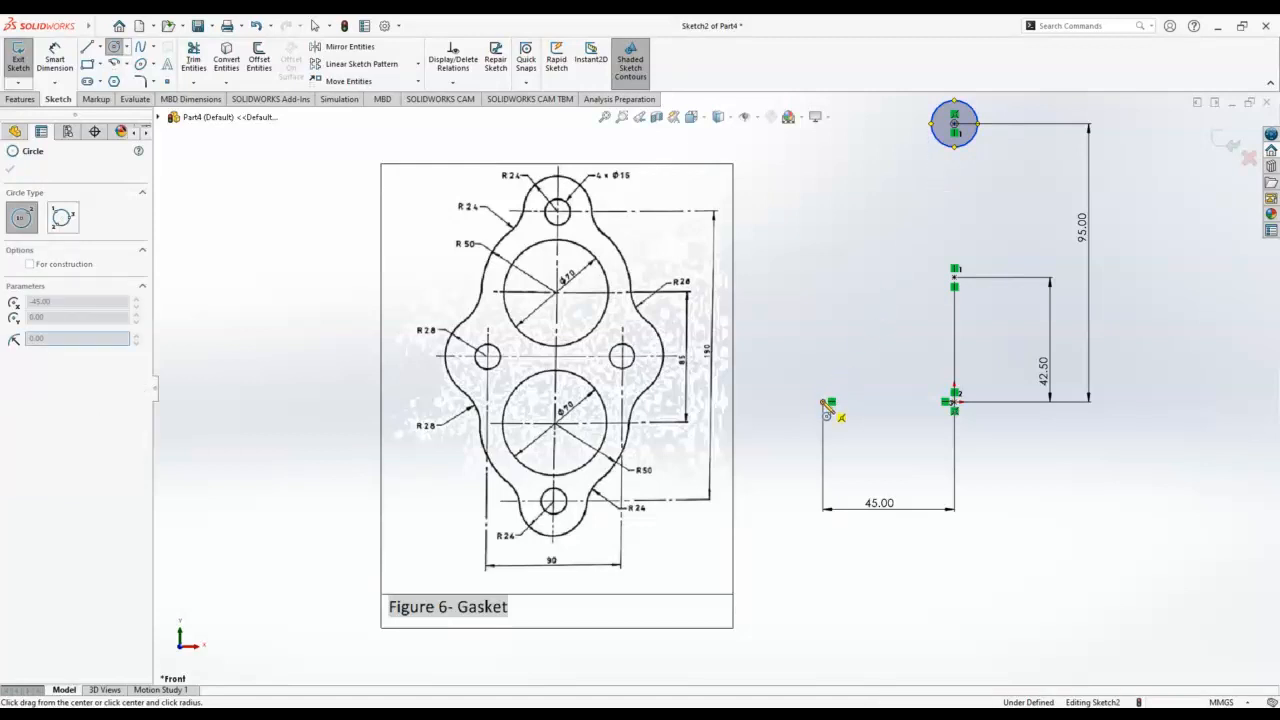
pyautogui.click(816, 397)
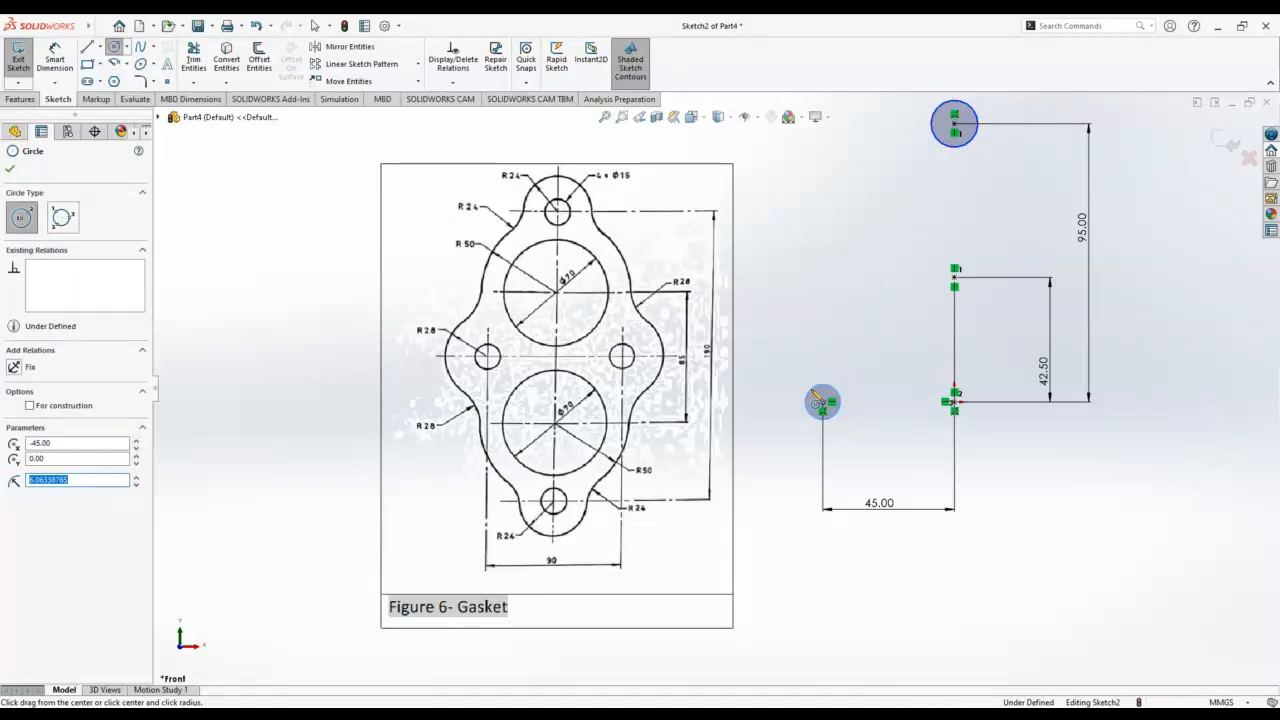
pyautogui.write('8')
pyautogui.press('Return')
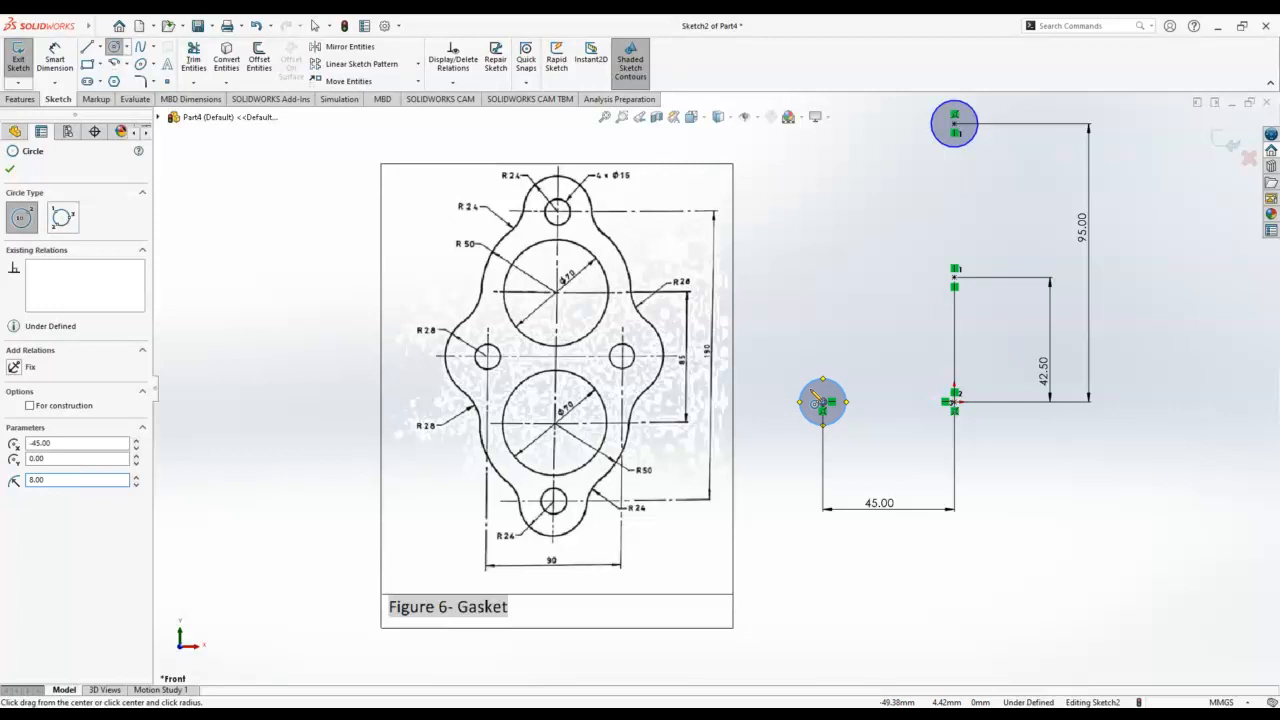
pyautogui.click(822, 403)
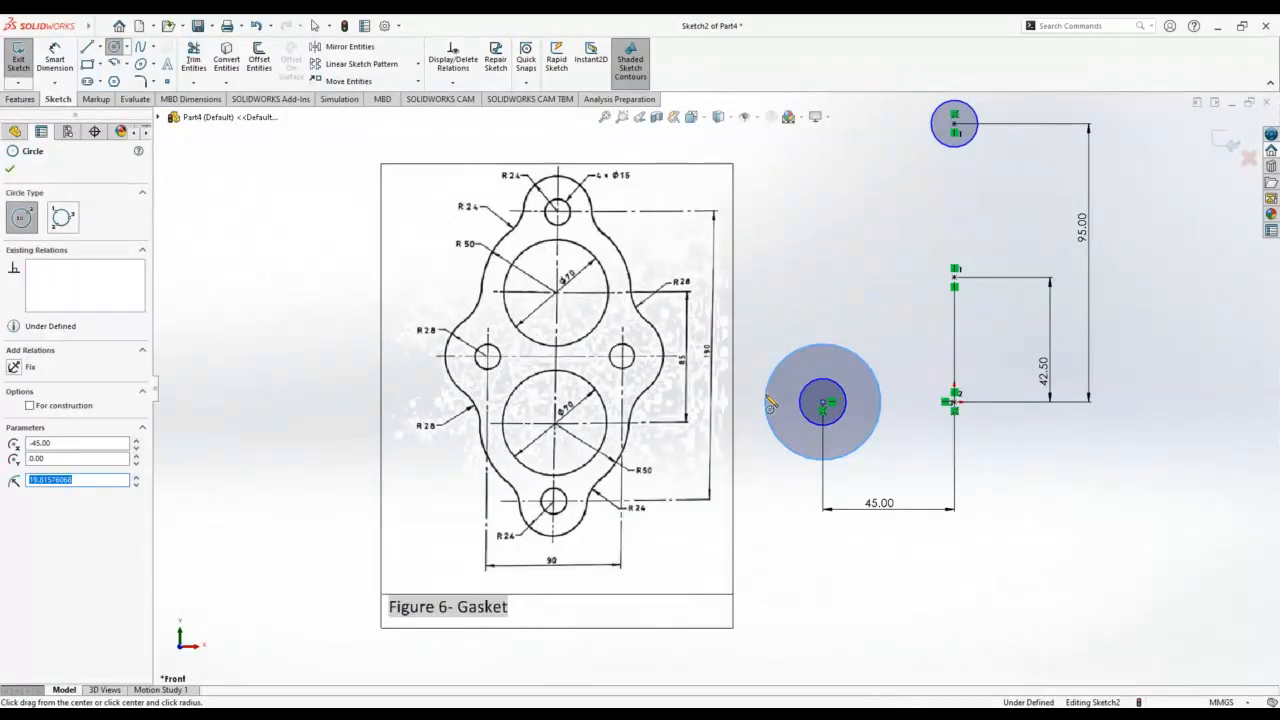
pyautogui.write('28')
pyautogui.press('Return')
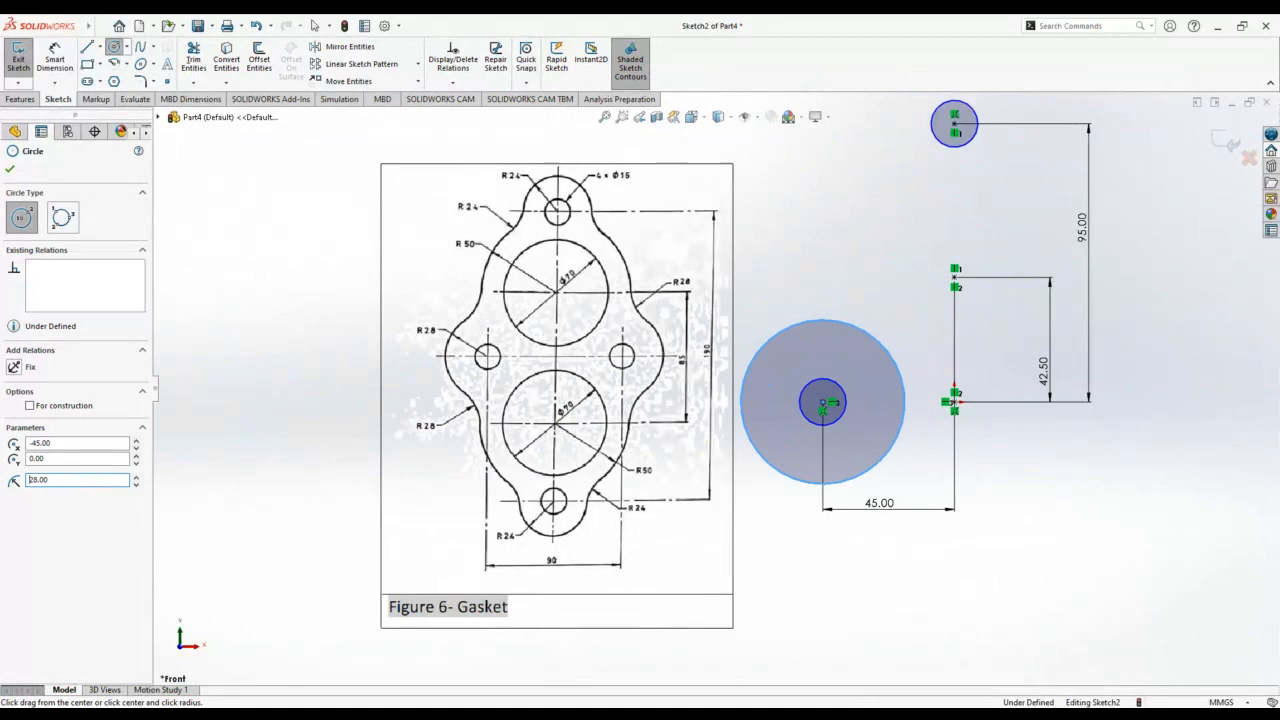
# Draw a circle with a radius of 24 mm concentric with the topmost hole circle.
pyautogui.click(955, 125)
pyautogui.click(907, 124)
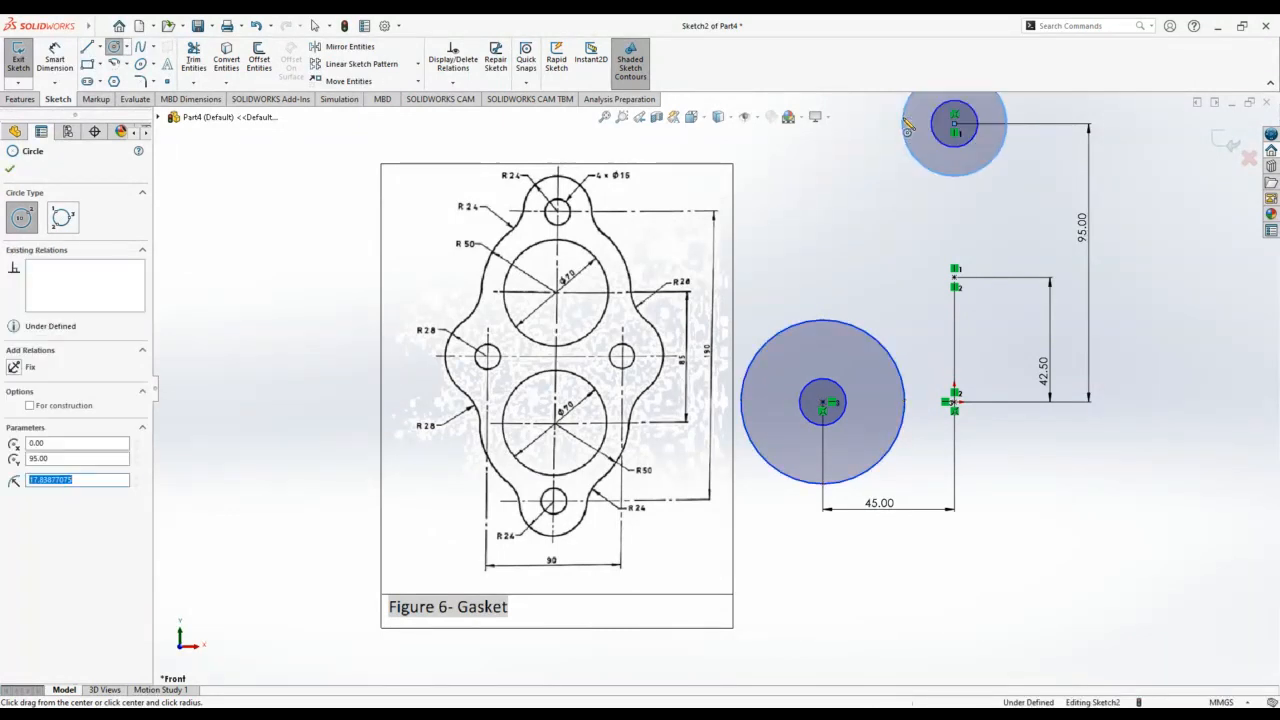
pyautogui.write('24')
pyautogui.press('Return')
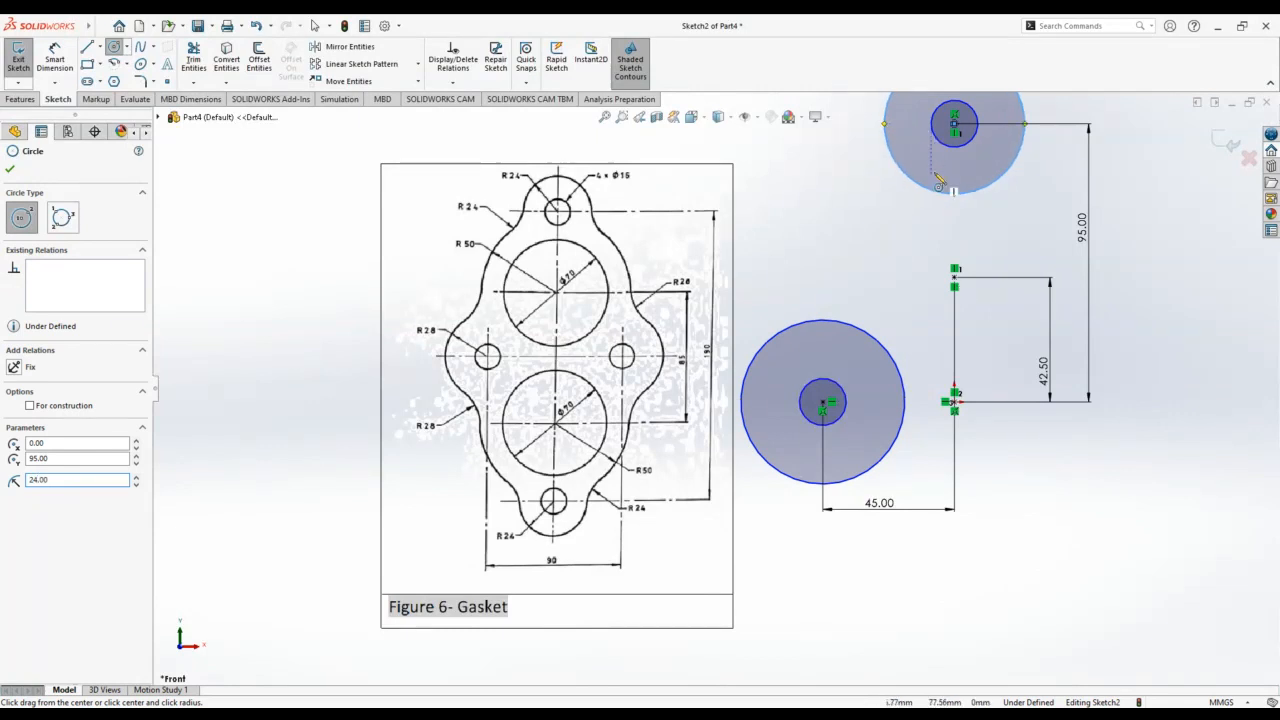
# Draw two concentric circles centred on the middle point above the origin, with radii of 35 mm and 50 mm.
pyautogui.click(955, 273)
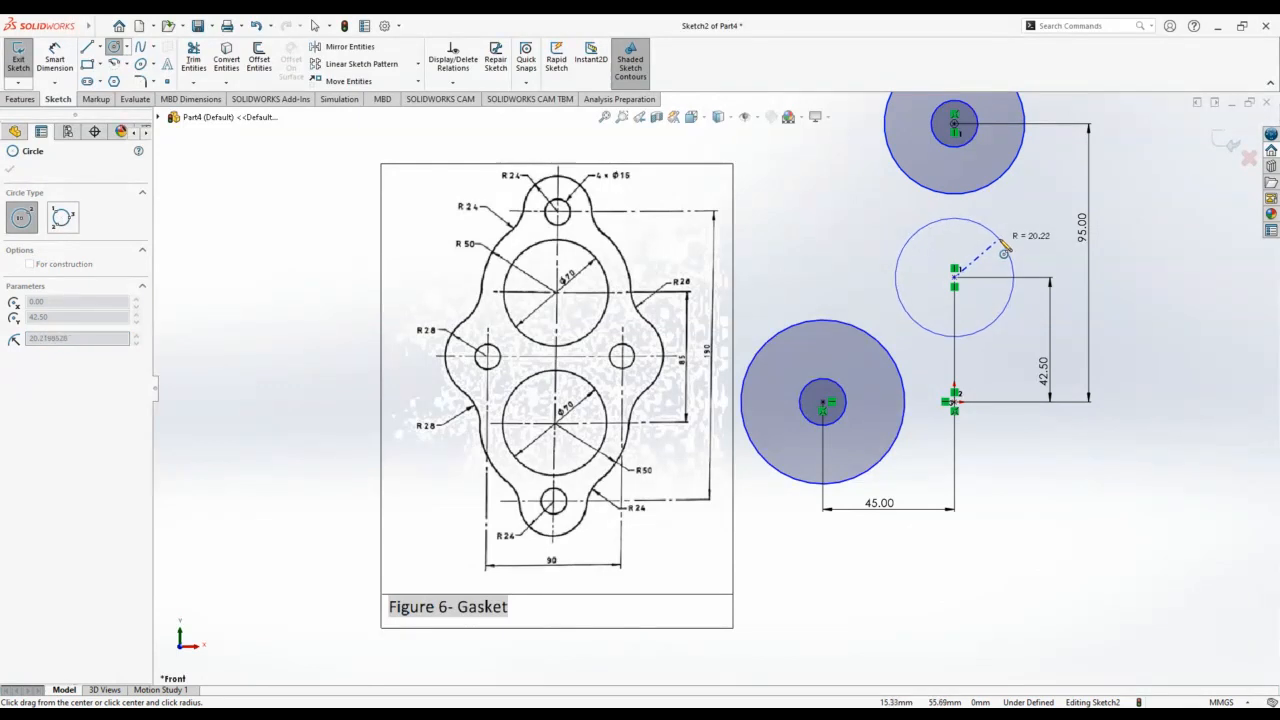
pyautogui.click(1004, 247)
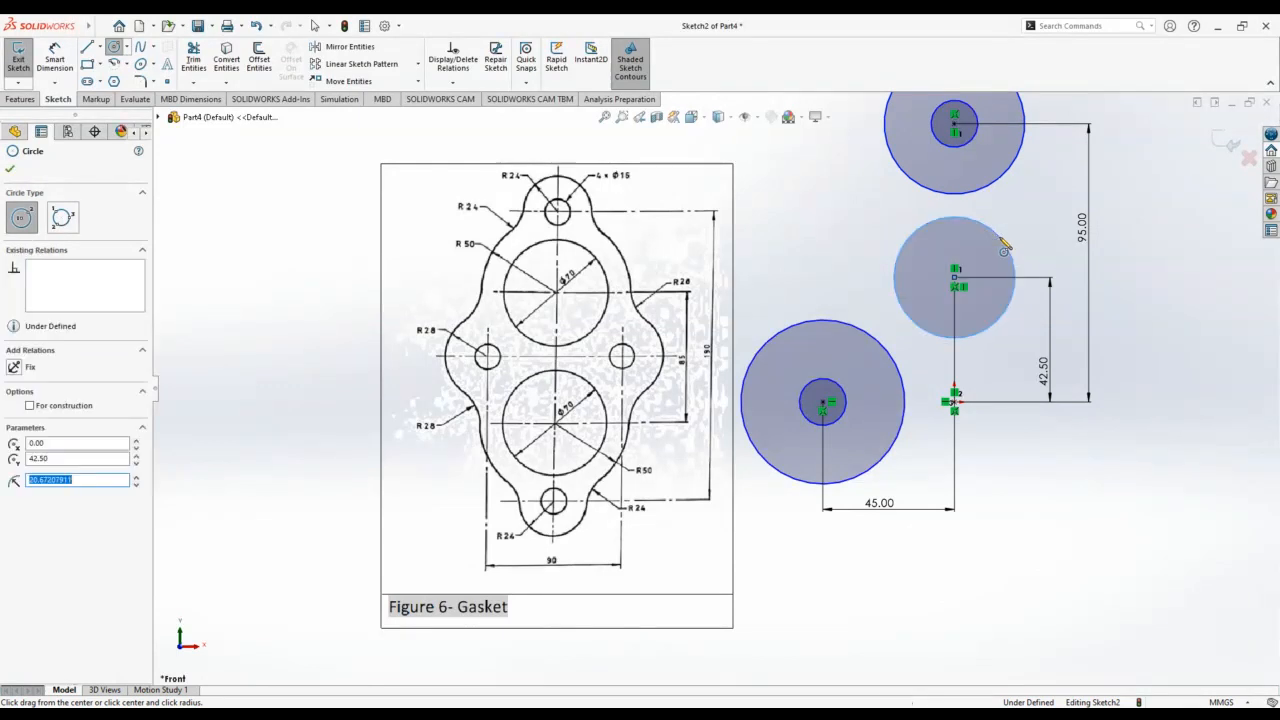
pyautogui.write('35')
pyautogui.press('Return')
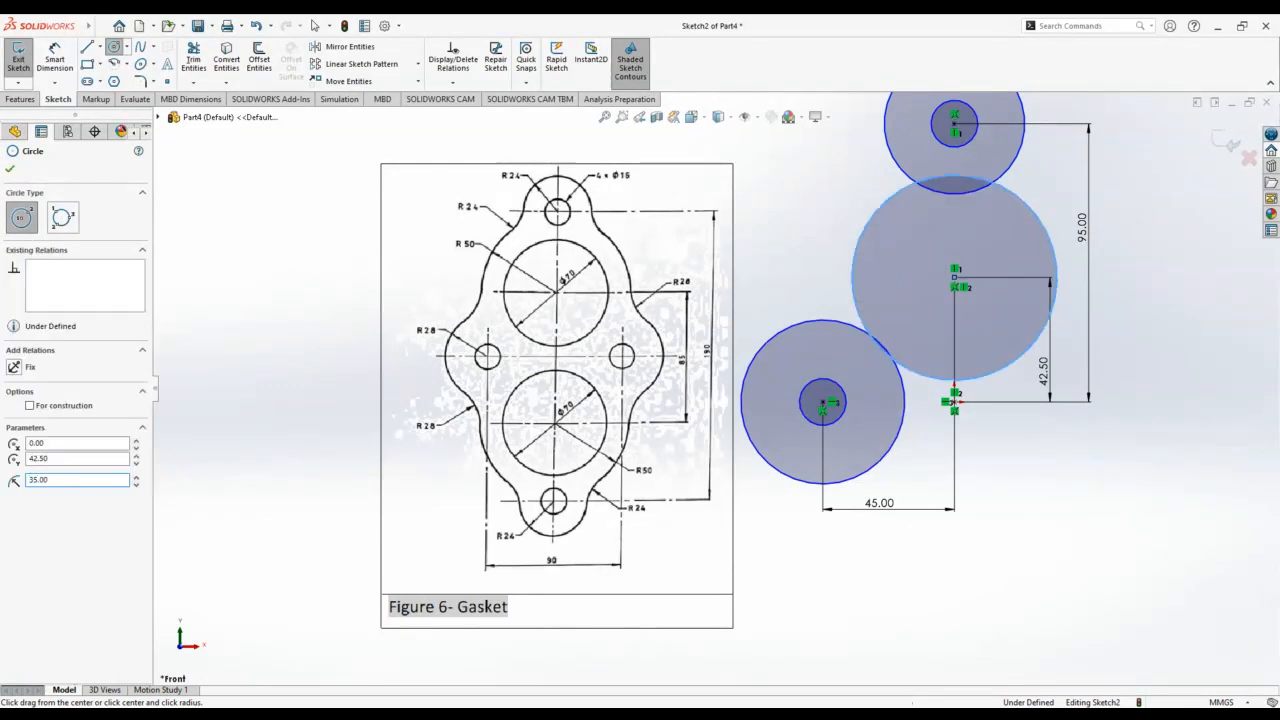
pyautogui.click(958, 286)
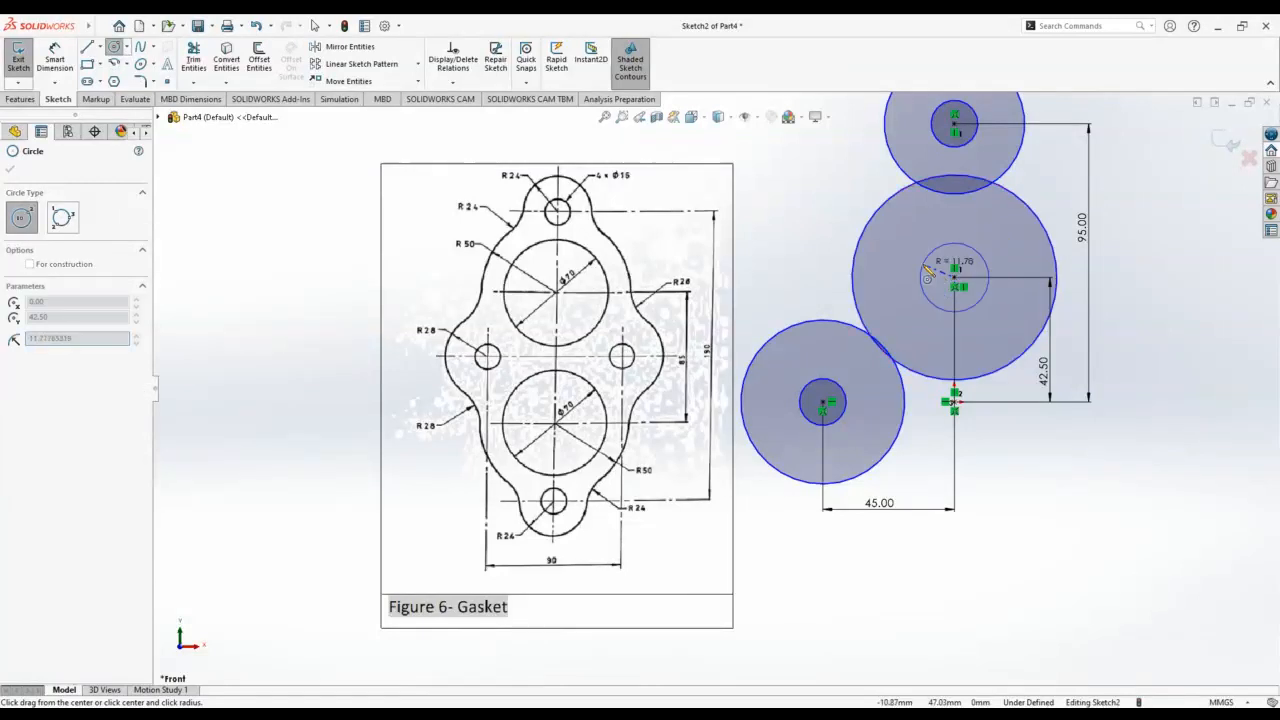
pyautogui.click(828, 232)
pyautogui.write('50')
pyautogui.press('Return')
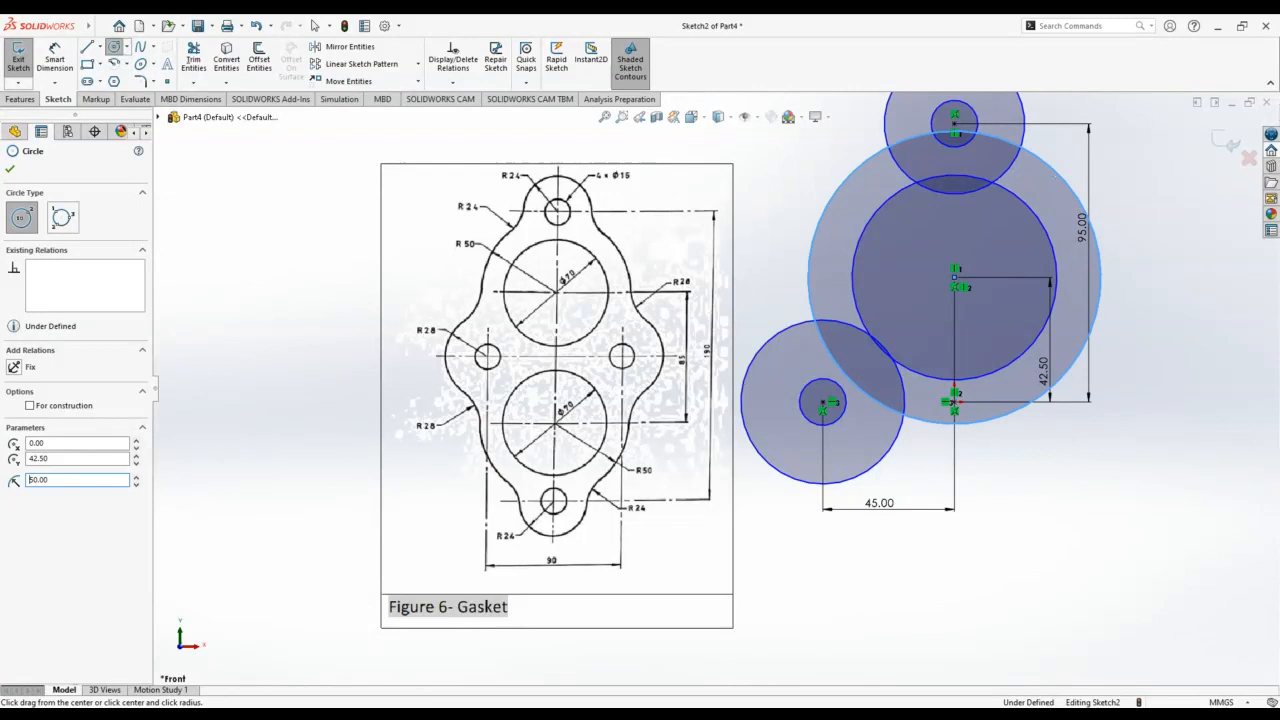
pyautogui.scroll(3, 717, 365)
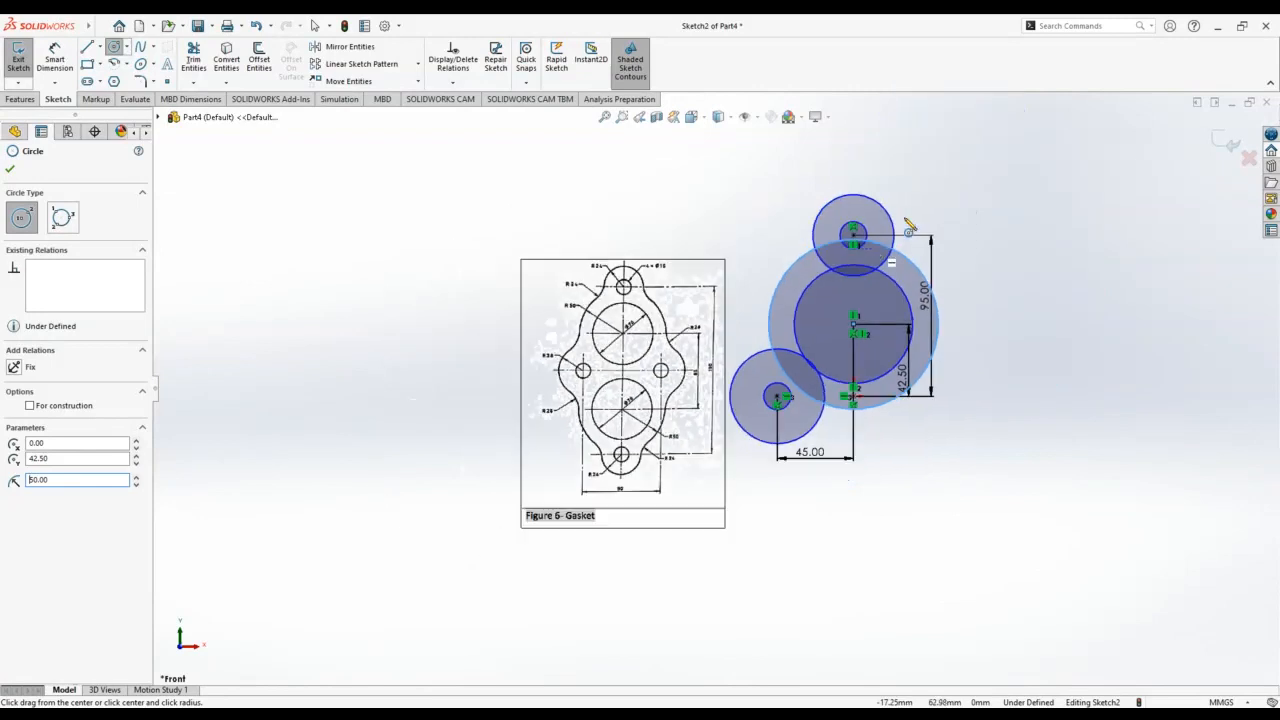
pyautogui.click(23, 172)
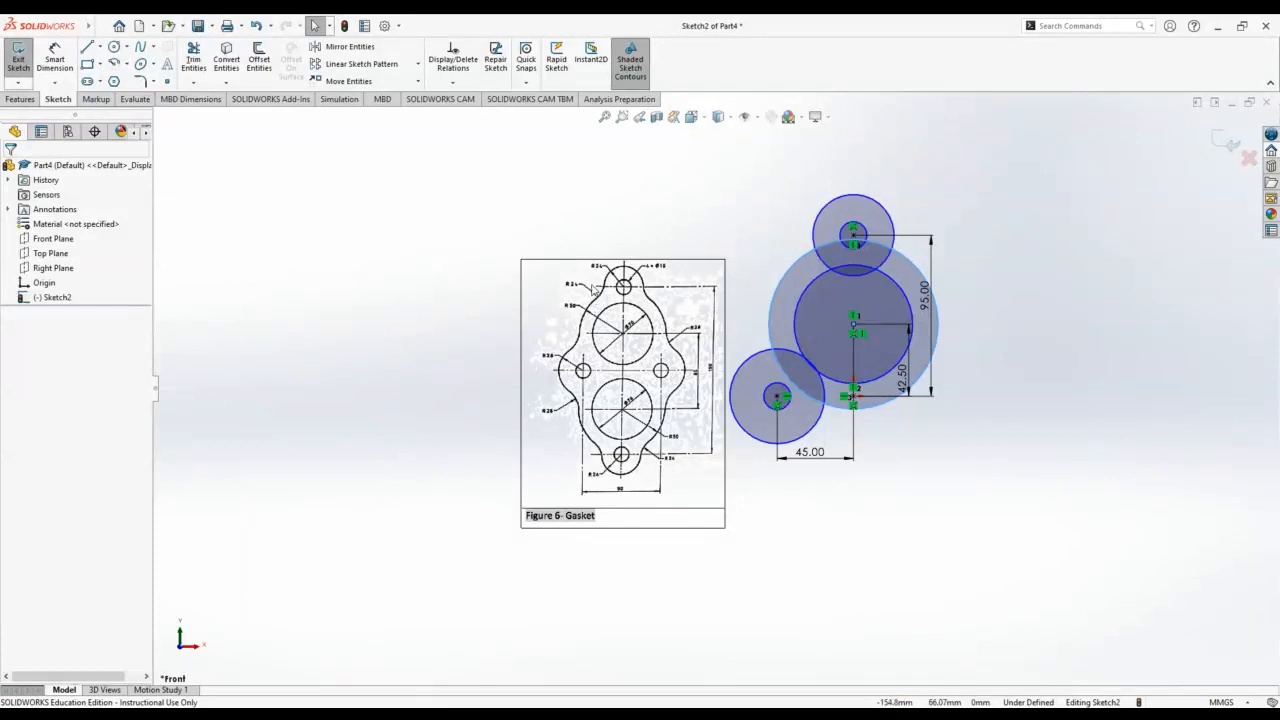
# Trim the overlapping arcs where the top 24 mm radius circle meets the 50 mm radius circle on the left side.
pyautogui.scroll(-1, 594, 290)
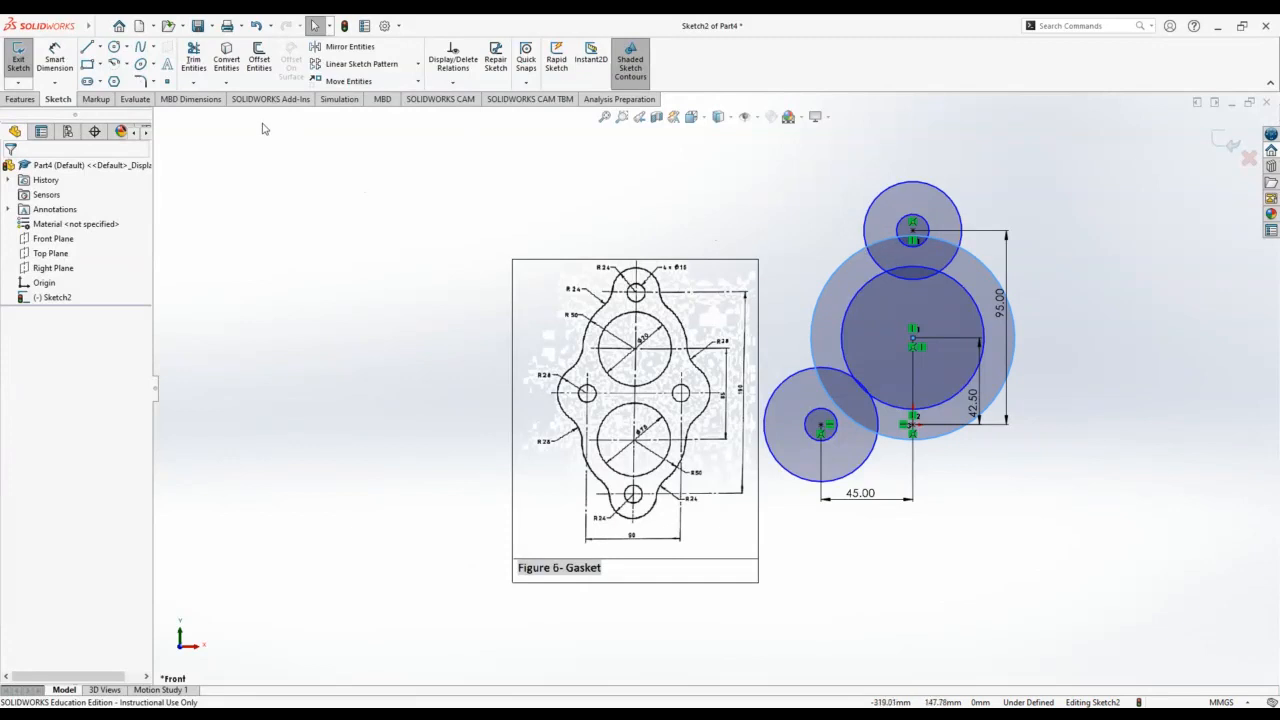
pyautogui.click(193, 57)
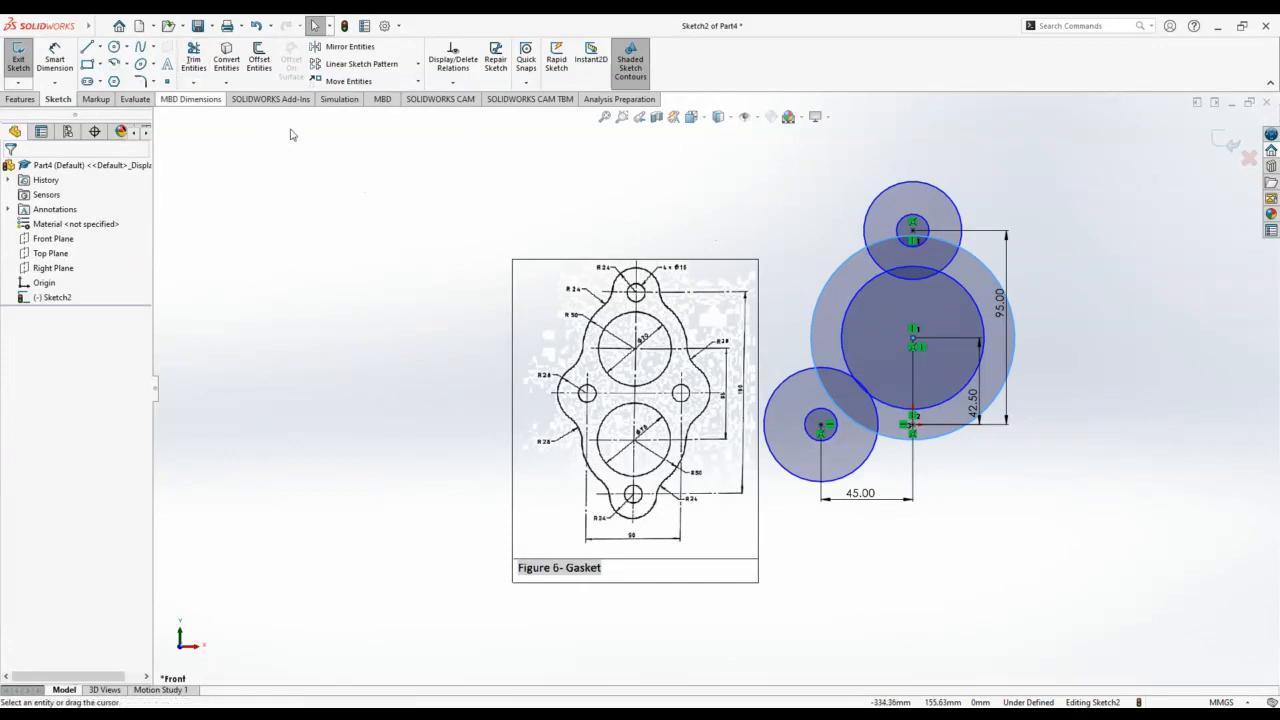
pyautogui.moveTo(877, 234); pyautogui.dragTo(870, 259)
pyautogui.click(867, 254)
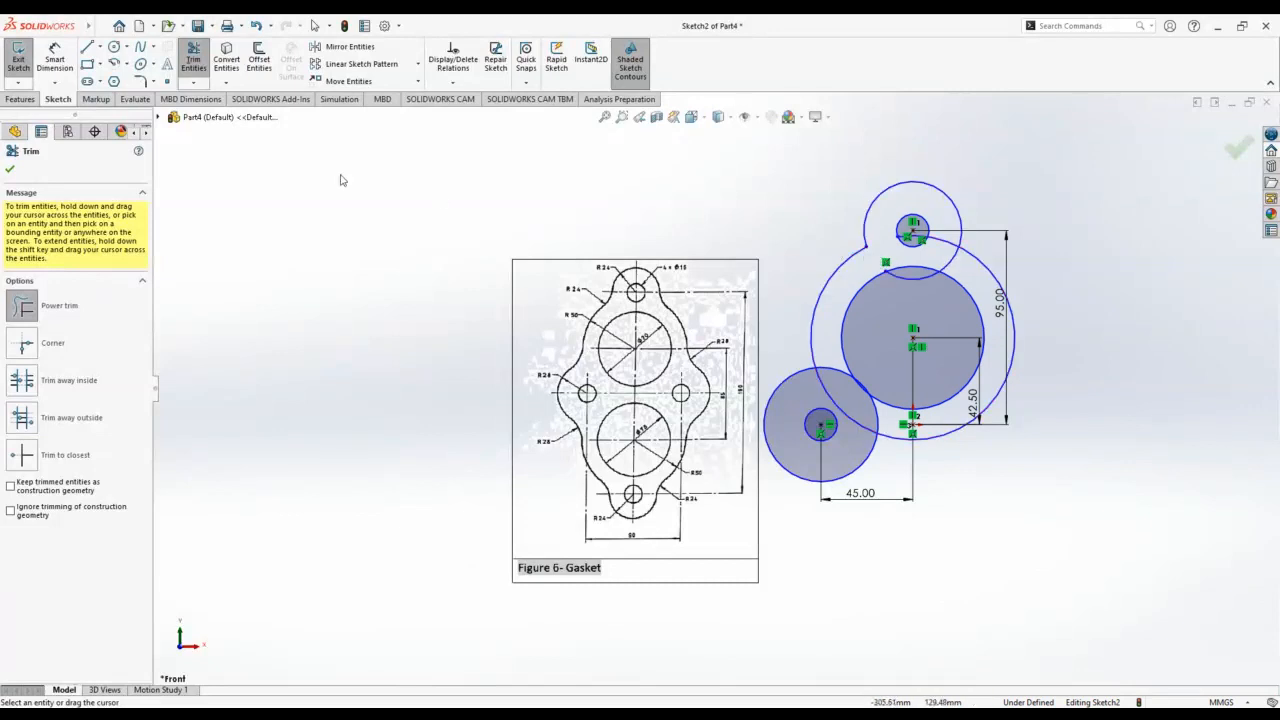
pyautogui.click(10, 168)
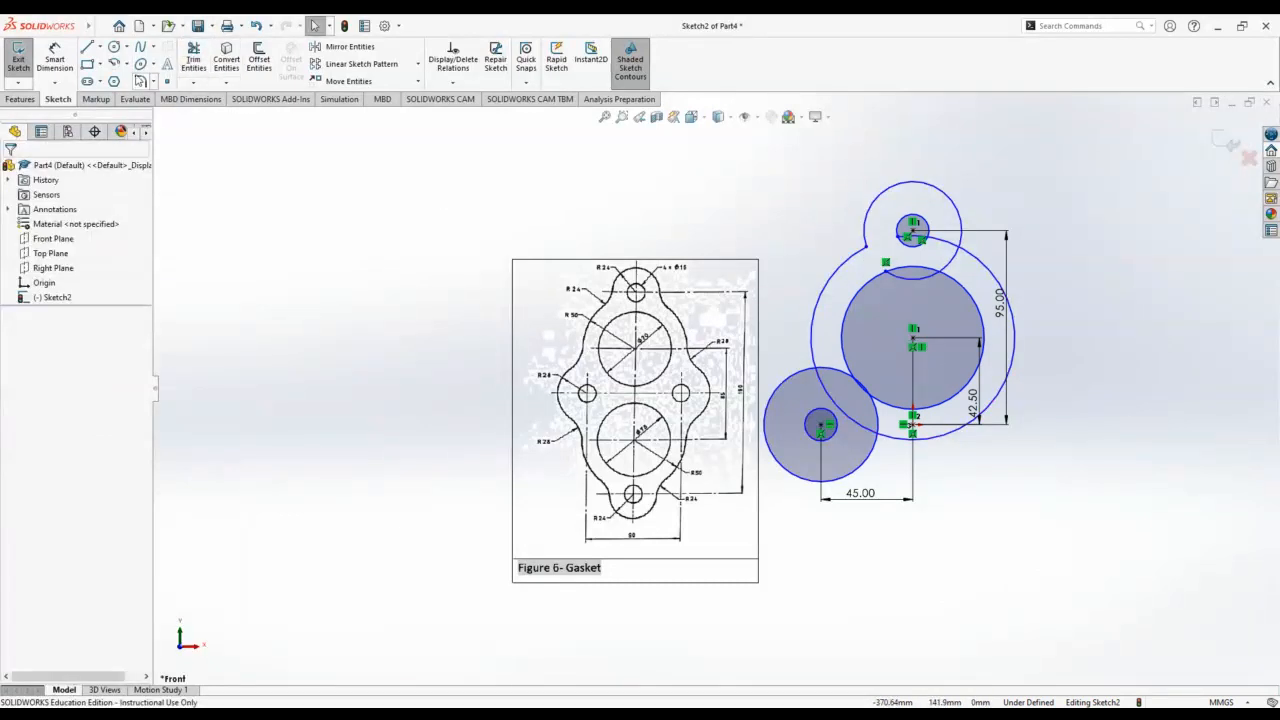
# Add a 24 mm sketch fillet at the left corner between the top lobe and the 50 mm radius arc.
pyautogui.click(143, 82)
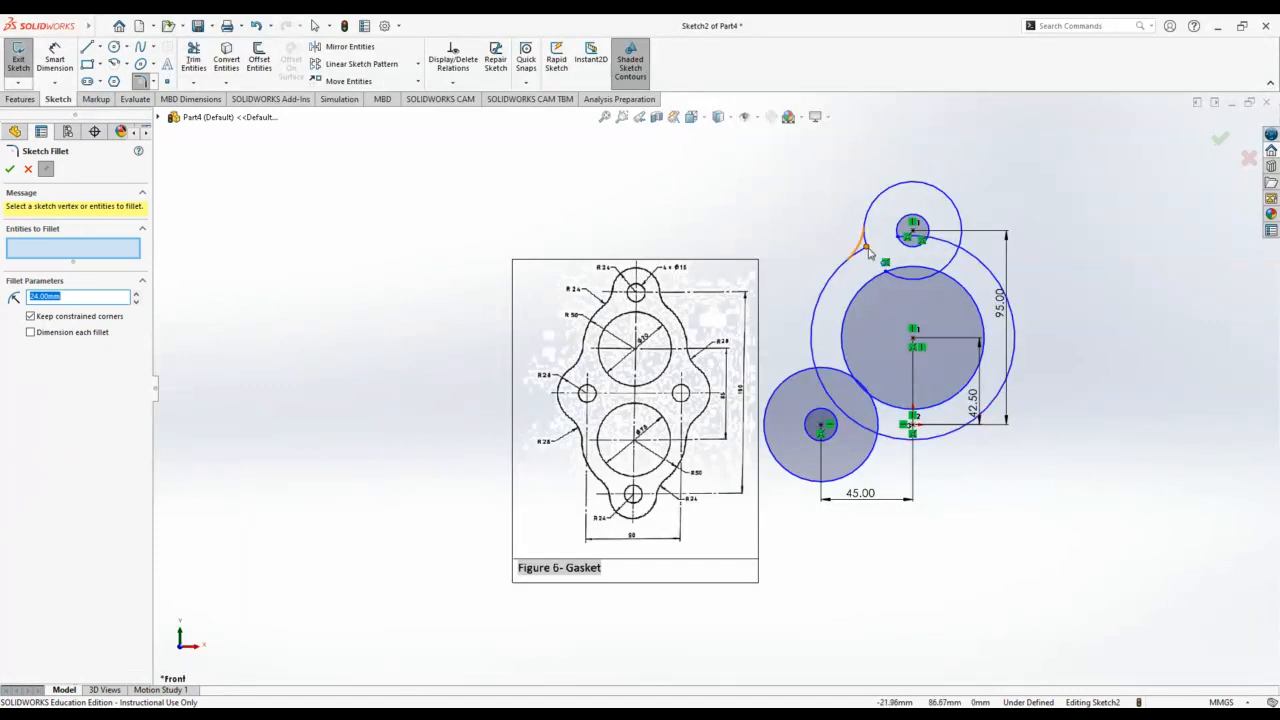
pyautogui.click(868, 251)
pyautogui.click(10, 169)
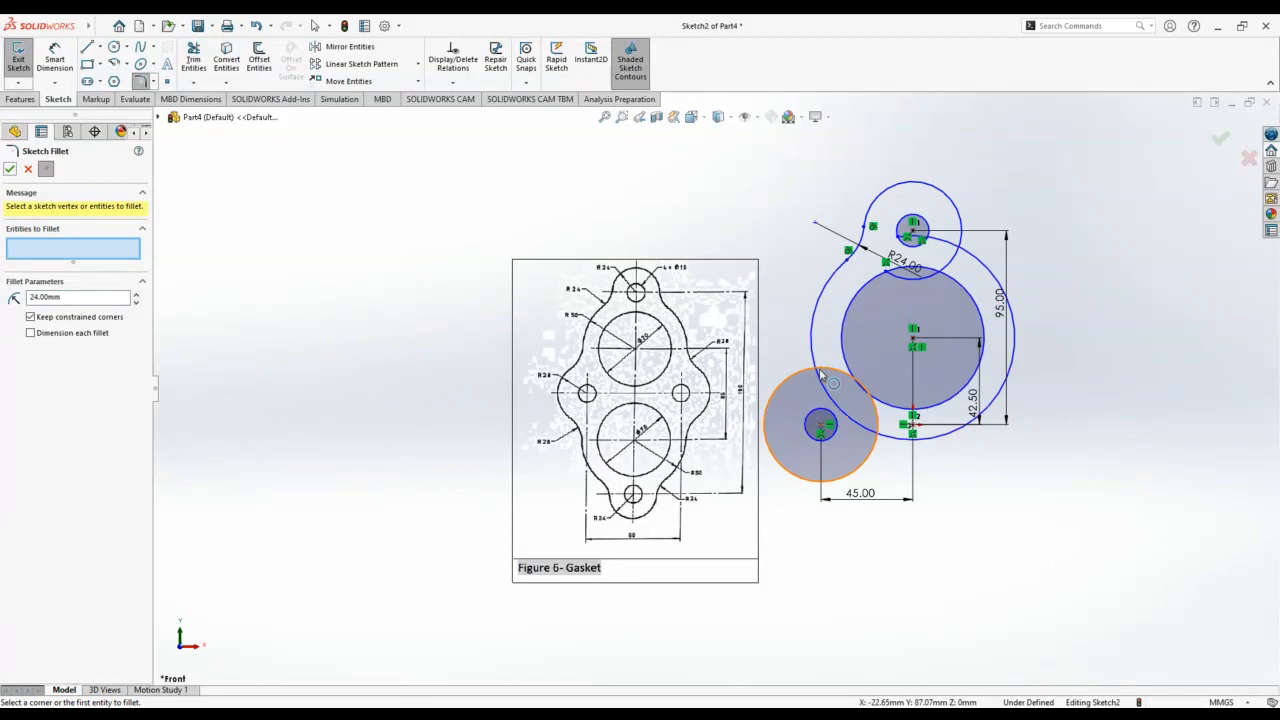
# Trim the overlapping arcs between the 50 mm radius circle and the 28 mm radius circle of the left lobe.
pyautogui.click(194, 62)
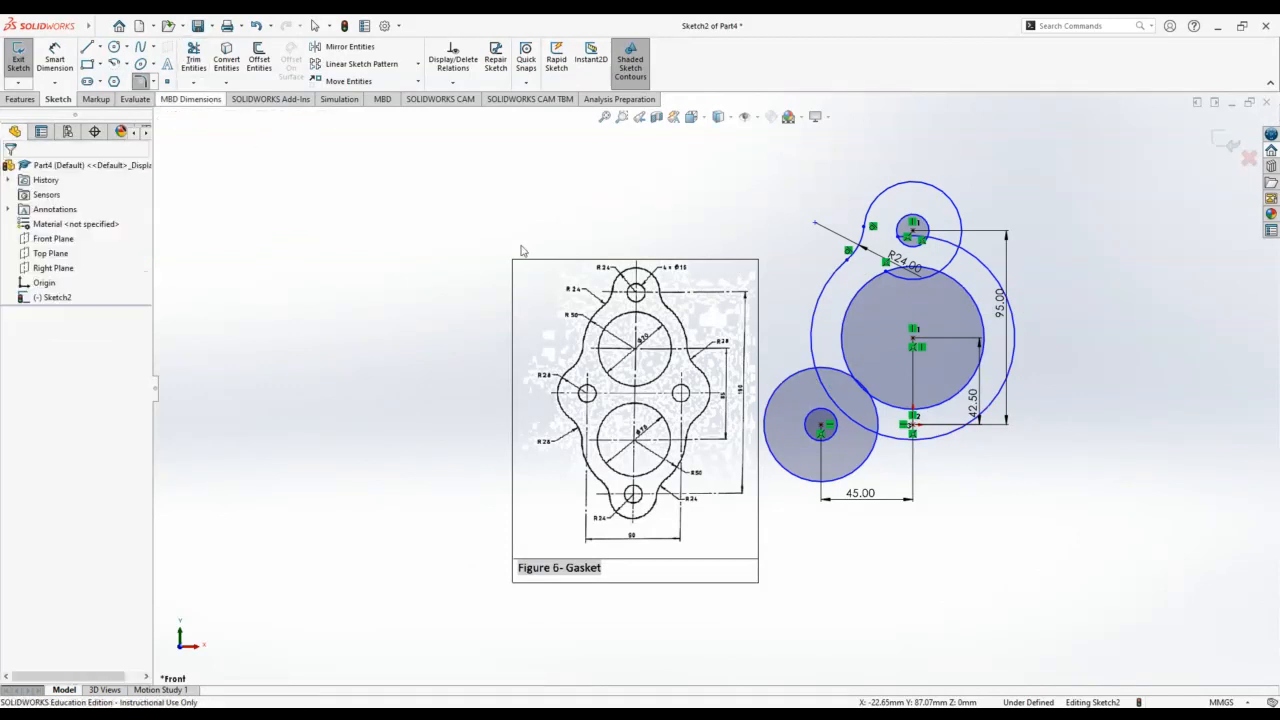
pyautogui.moveTo(830, 358); pyautogui.dragTo(850, 420)
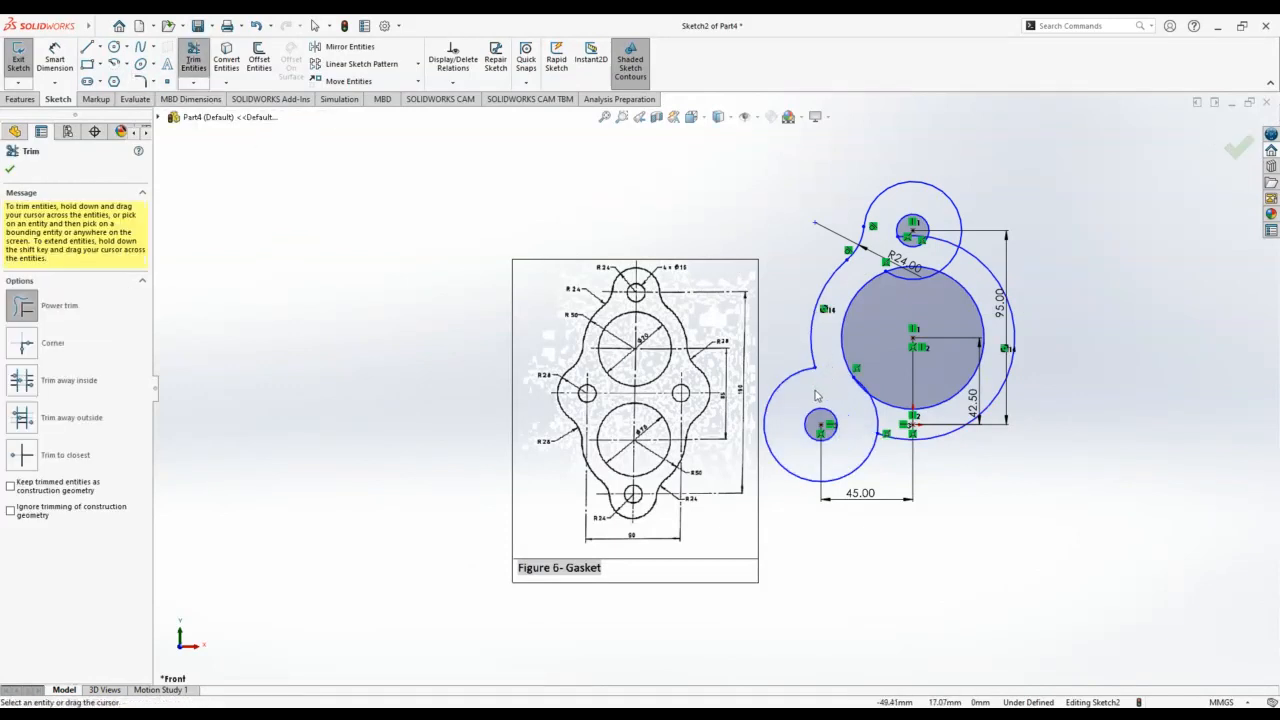
pyautogui.click(12, 171)
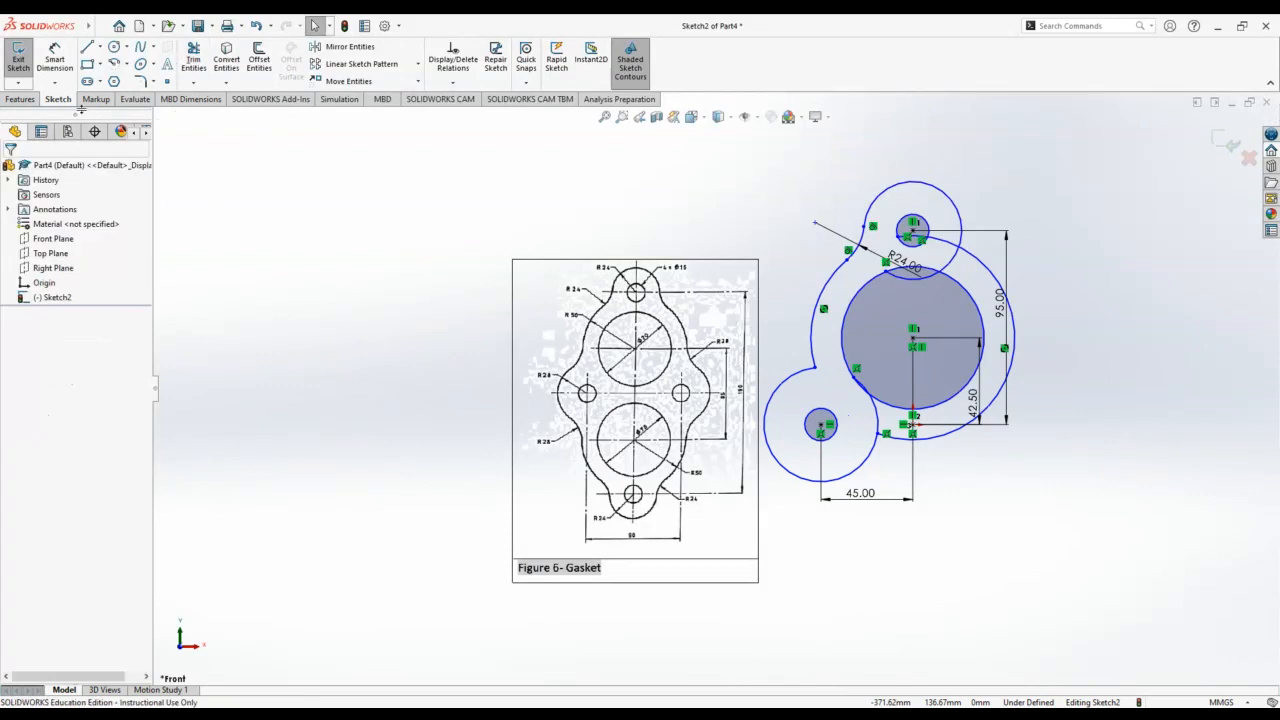
# Add a 24 mm sketch fillet at the corner between the 50 mm radius arc and the left lobe.
pyautogui.click(141, 84)
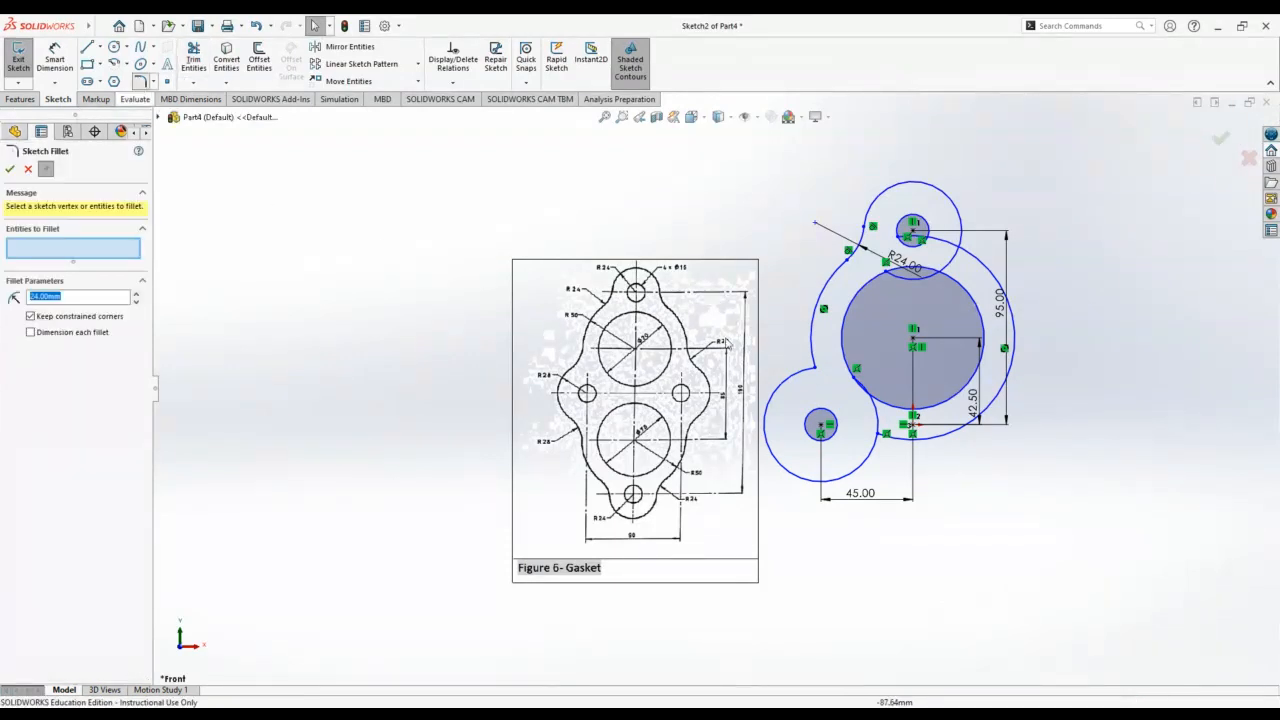
pyautogui.click(815, 368)
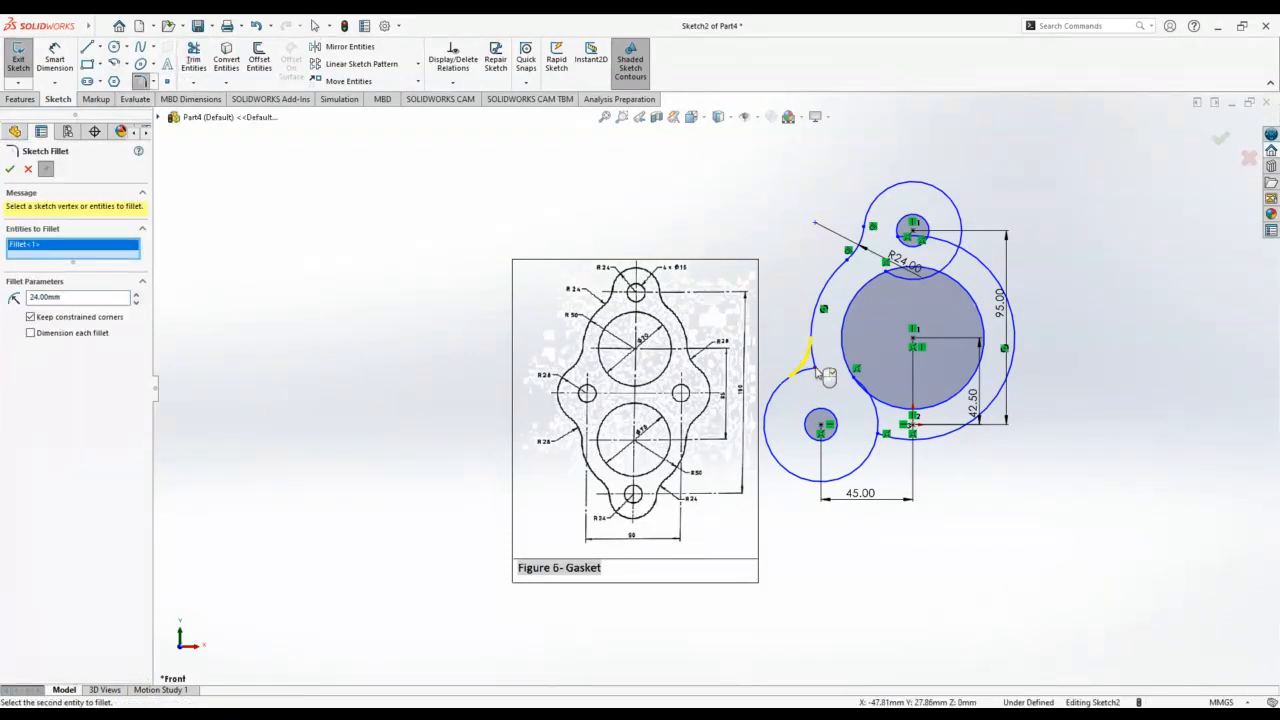
pyautogui.click(10, 170)
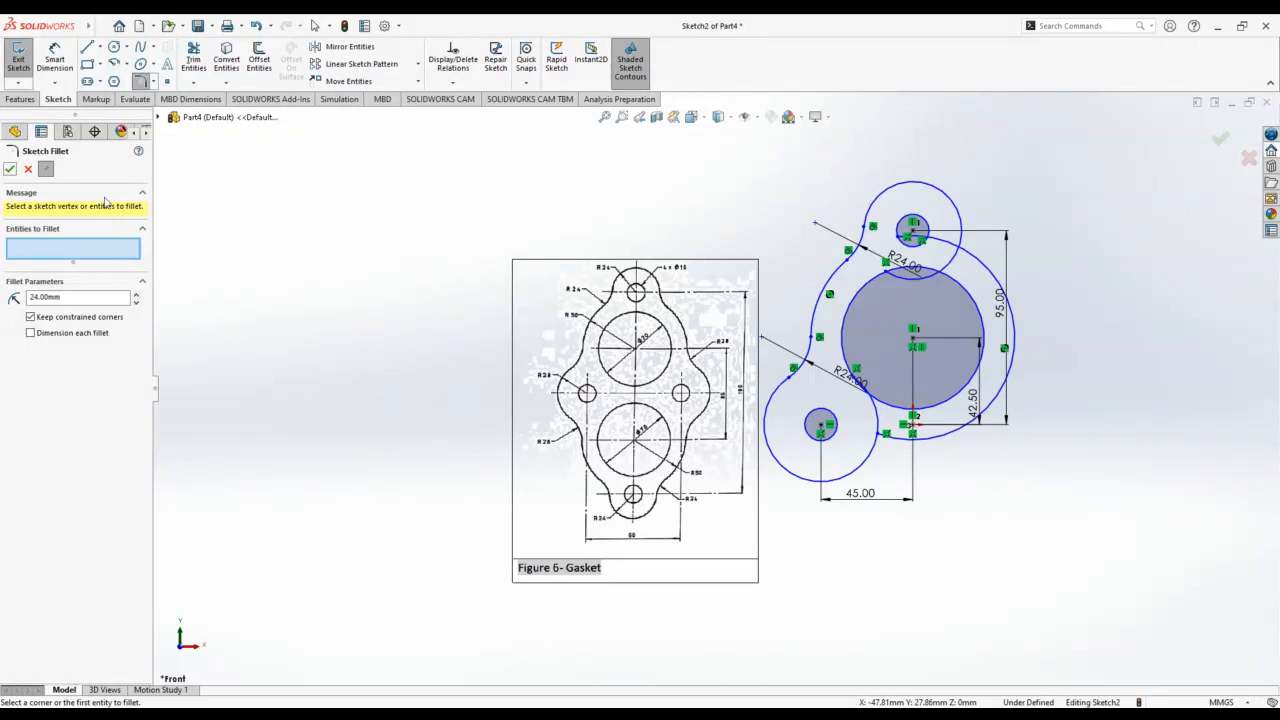
pyautogui.click(10, 170)
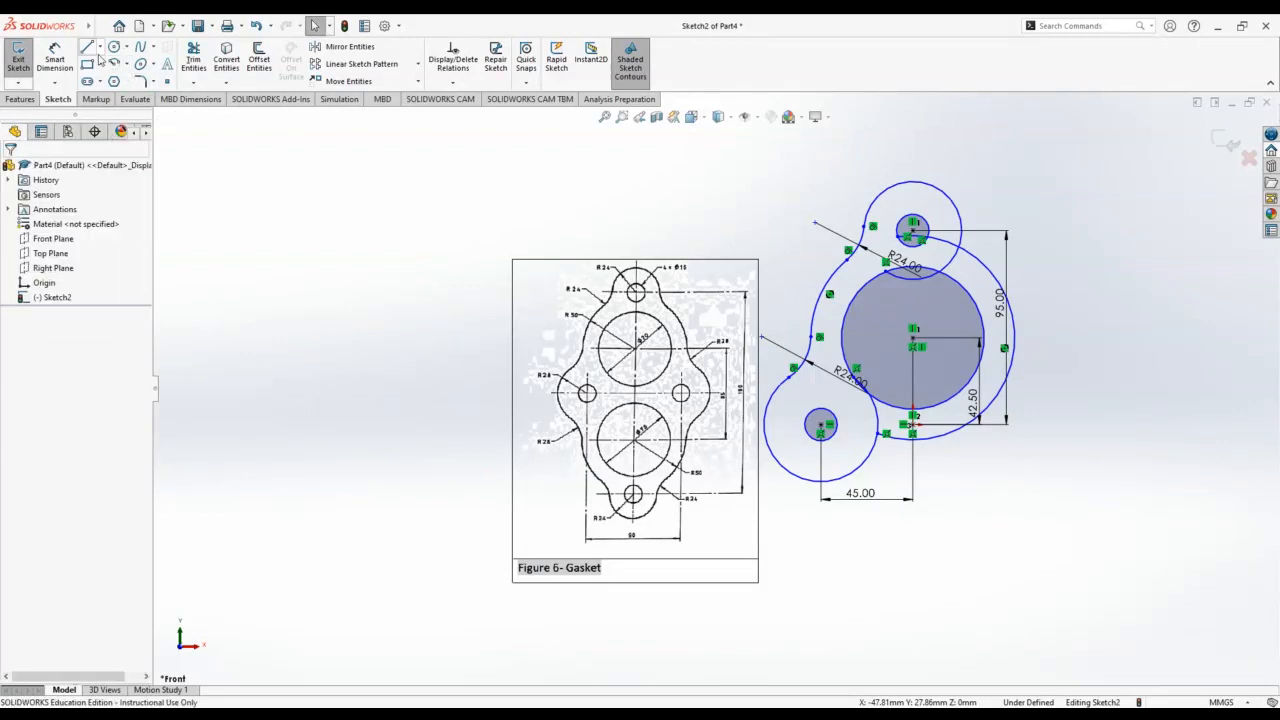
# Draw a vertical centerline about 148 mm long upward from the origin, past the top lobe.
pyautogui.click(101, 50)
pyautogui.click(91, 77)
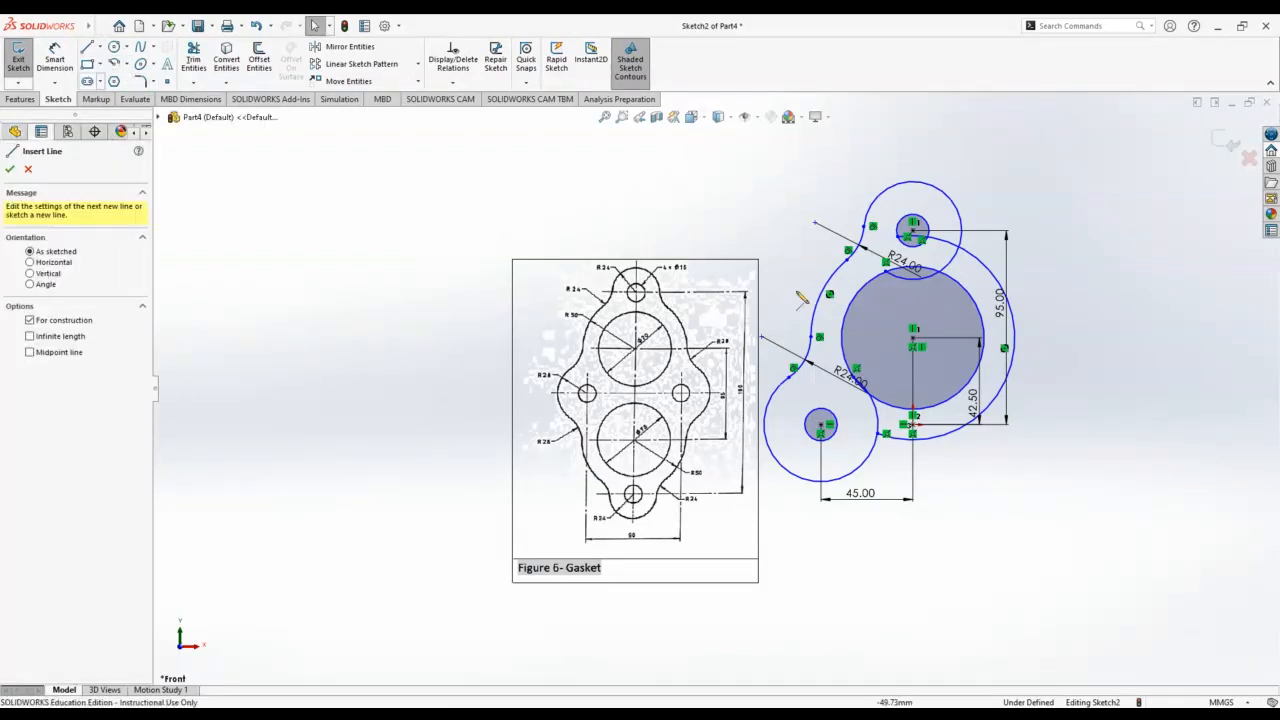
pyautogui.click(913, 426)
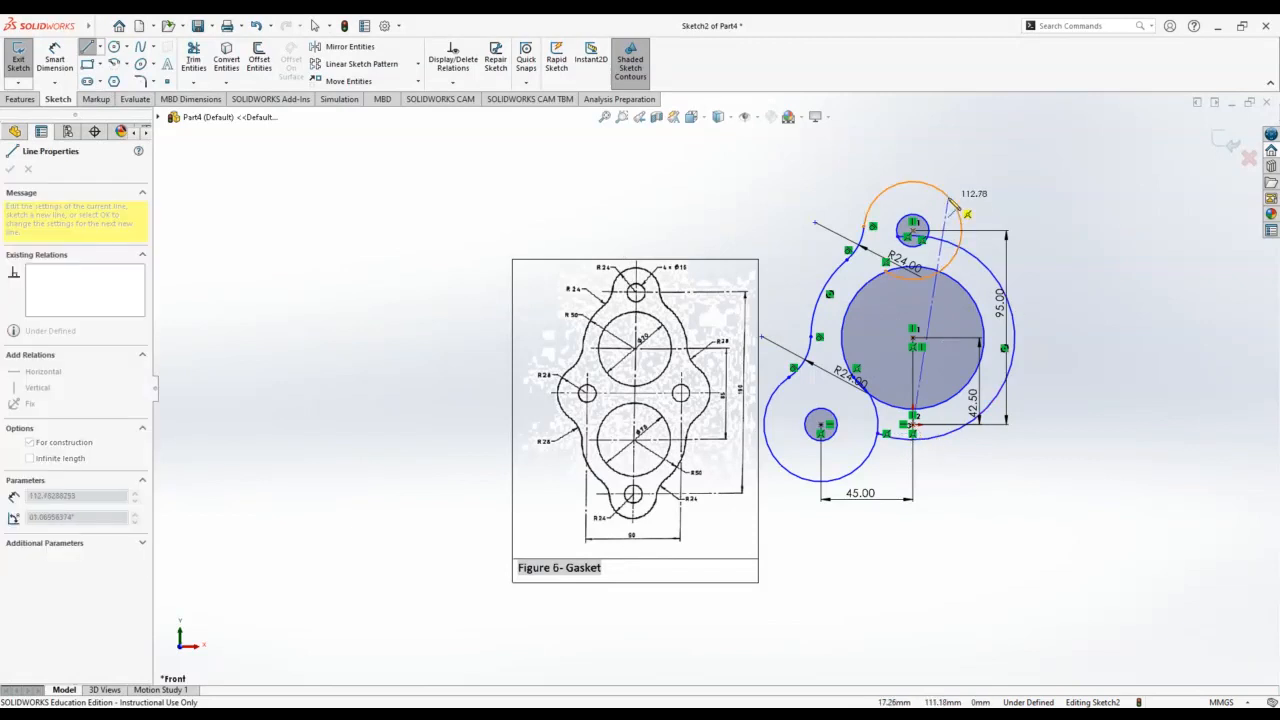
pyautogui.click(913, 121)
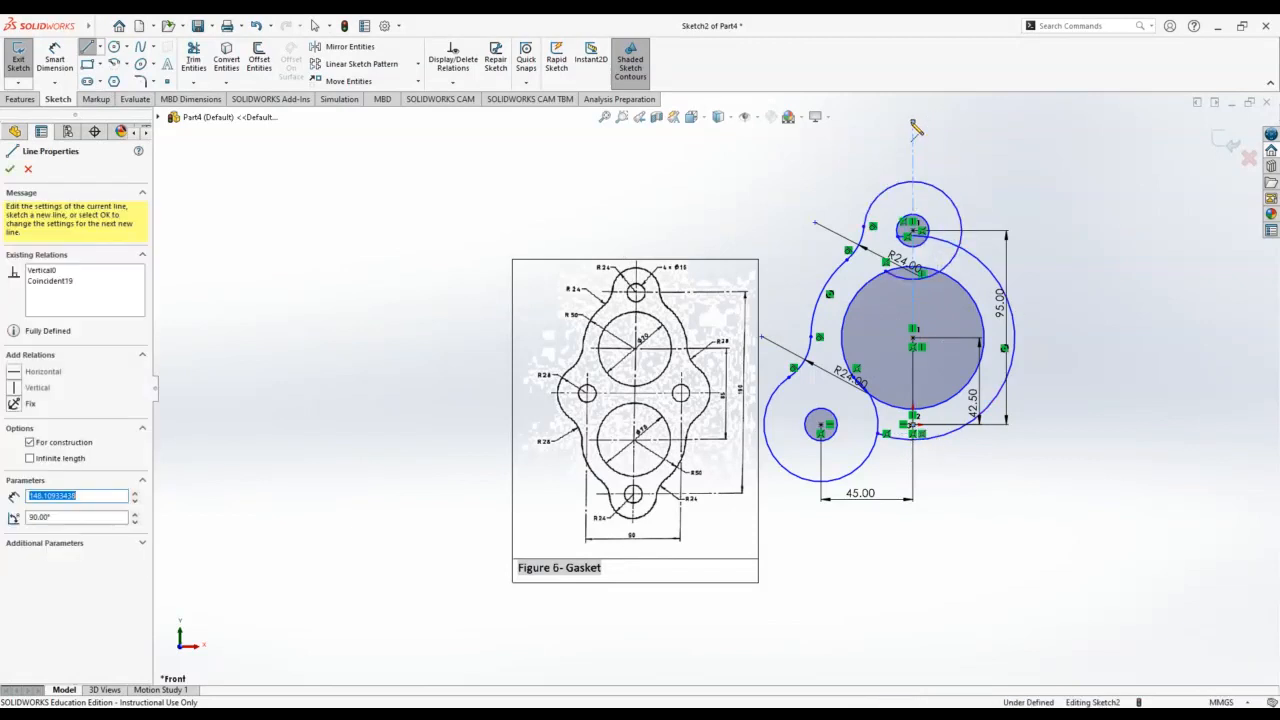
pyautogui.press('Escape')
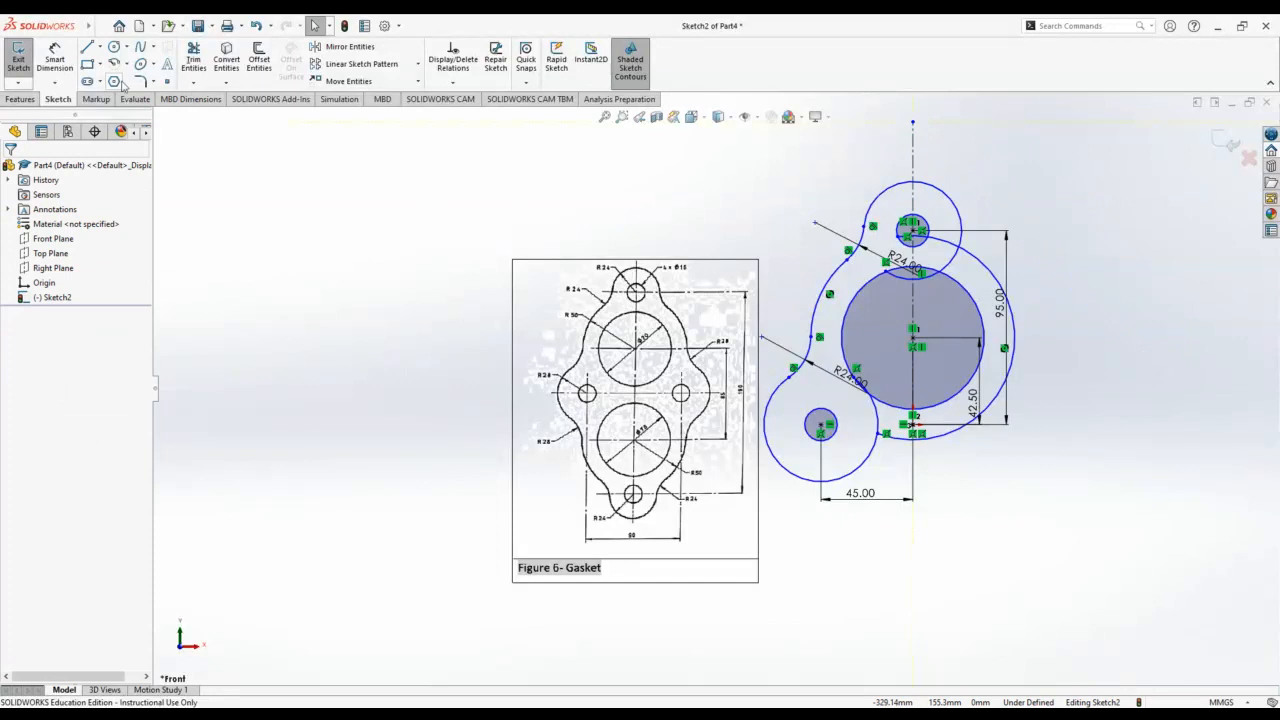
# Draw a construction line about 228 mm long from the origin leftward, nearly horizontal and past the left lobe.
pyautogui.click(89, 48)
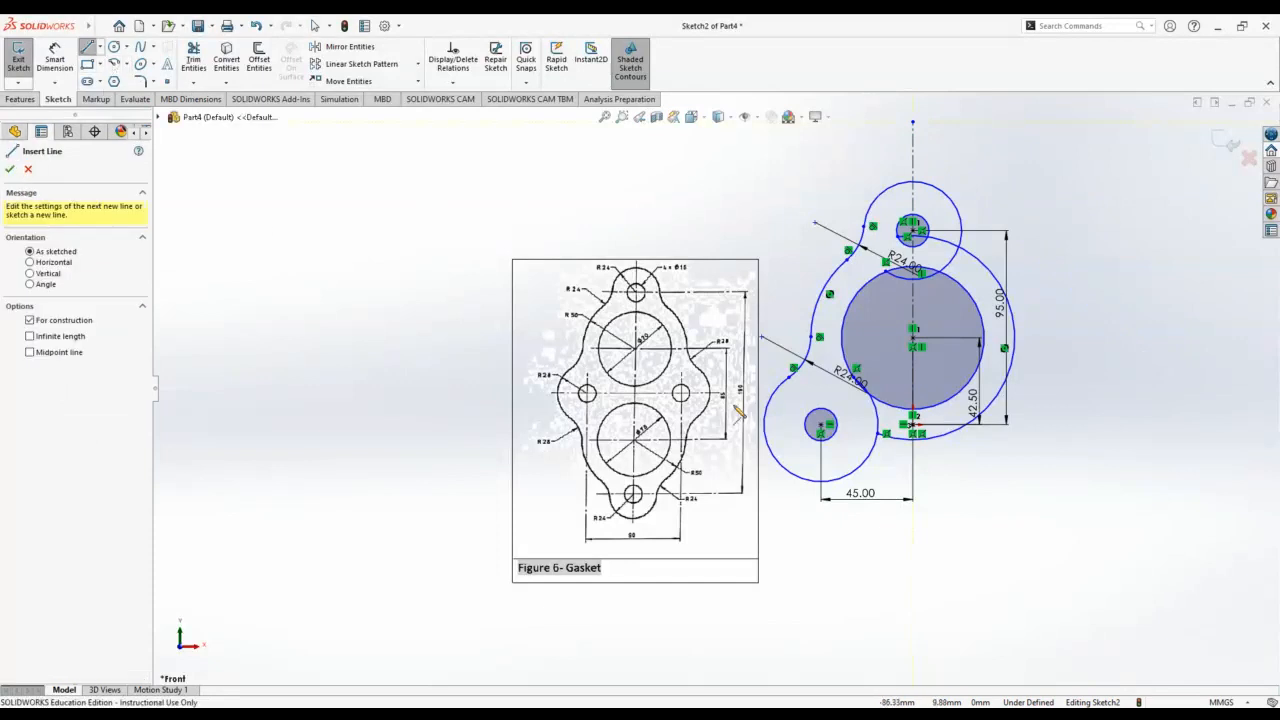
pyautogui.click(913, 432)
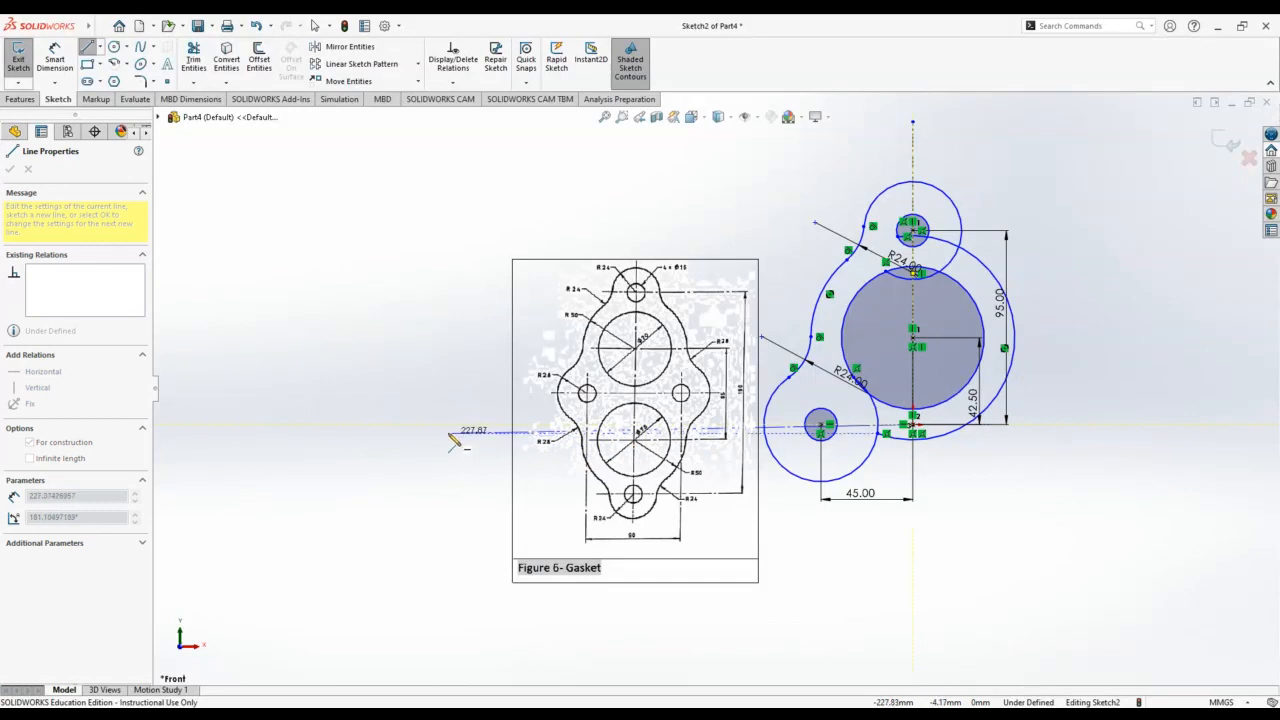
pyautogui.click(448, 433)
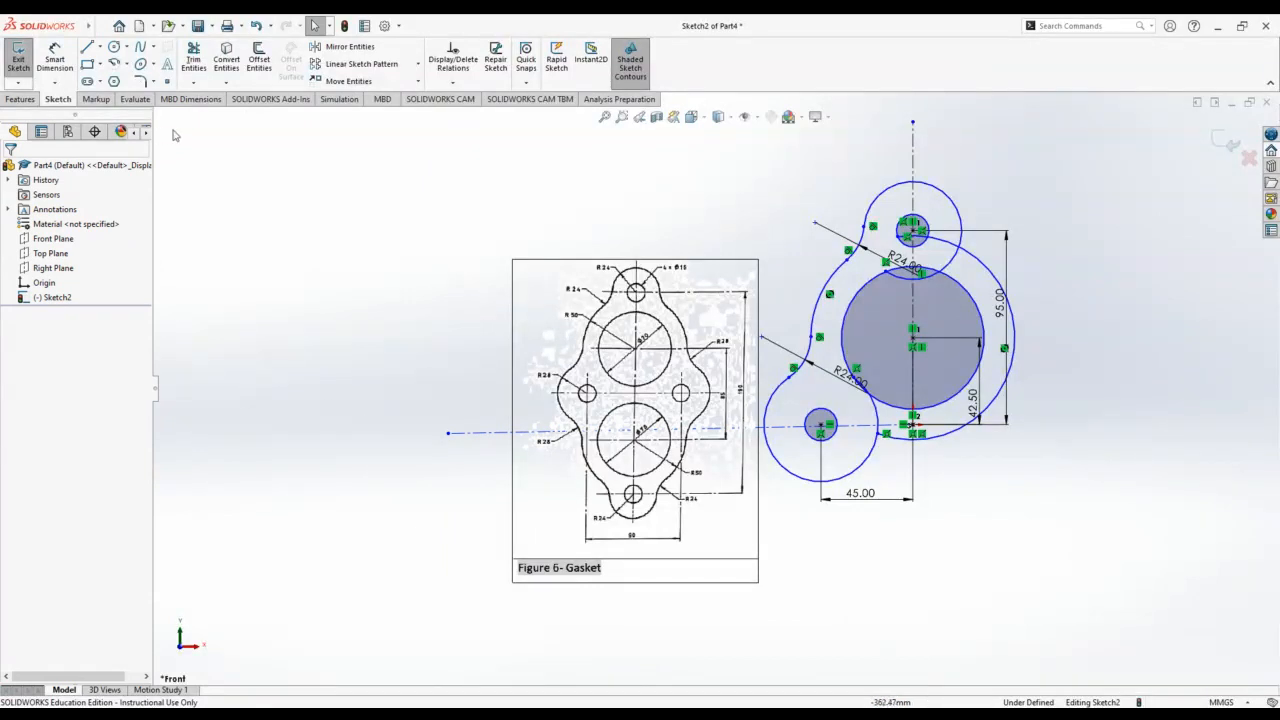
# Trim away all circle and arc portions to the right of the vertical centerline and below the horizontal construction line.
pyautogui.click(194, 62)
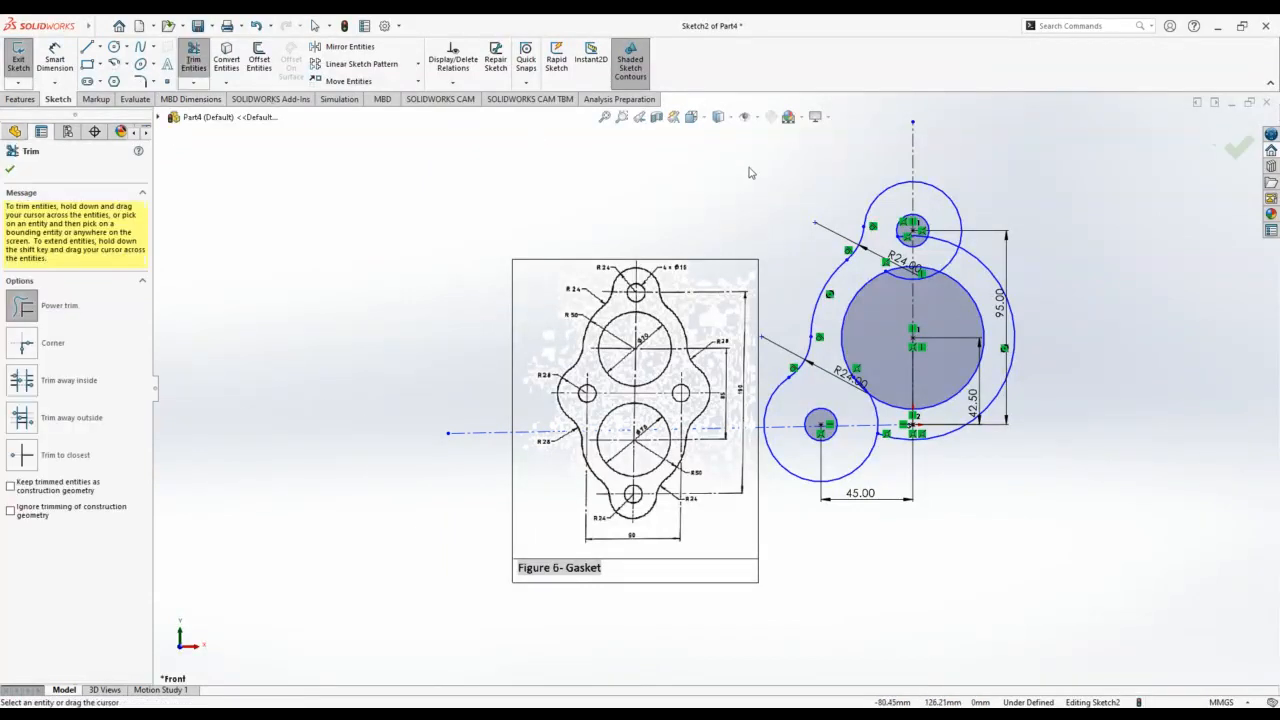
pyautogui.moveTo(1007, 192)
pyautogui.mouseDown()
pyautogui.moveTo(921, 216)
pyautogui.moveTo(941, 246)
pyautogui.moveTo(928, 250)
pyautogui.moveTo(955, 268)
pyautogui.moveTo(976, 253)
pyautogui.moveTo(968, 276)
pyautogui.moveTo(930, 282)
pyautogui.moveTo(941, 268)
pyautogui.moveTo(949, 310)
pyautogui.moveTo(897, 300)
pyautogui.moveTo(892, 282)
pyautogui.moveTo(875, 370)
pyautogui.mouseUp()
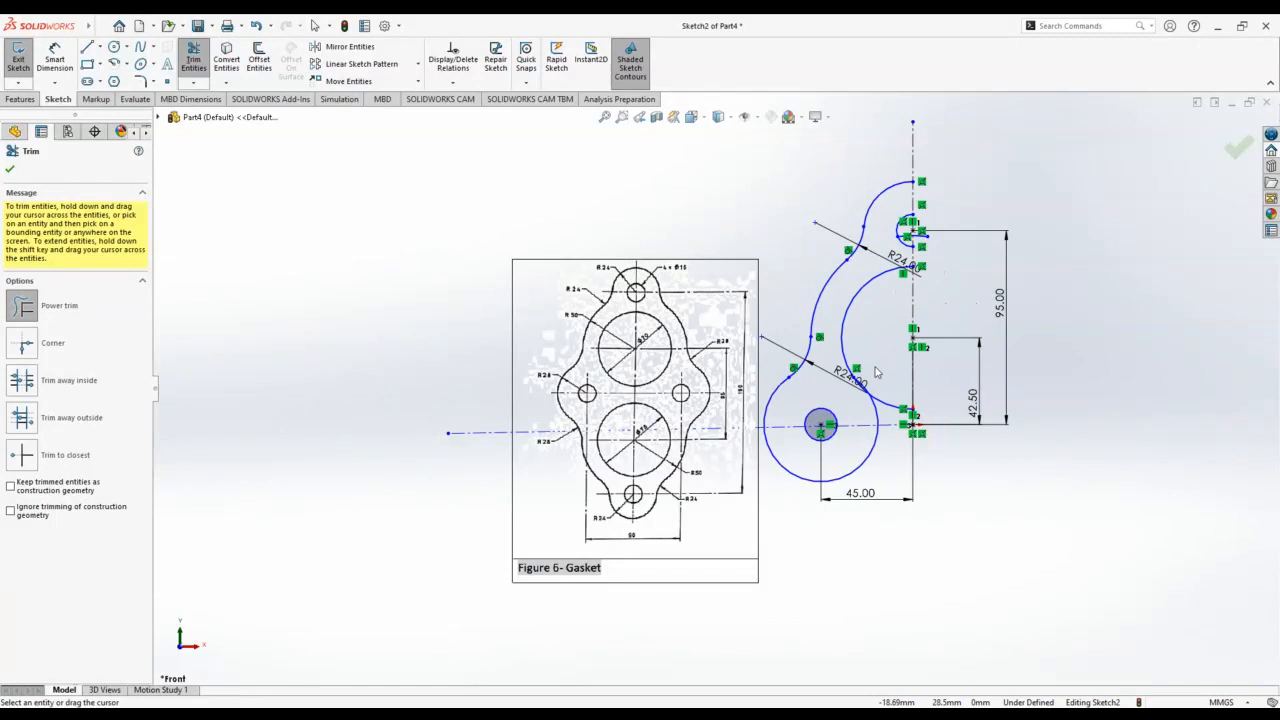
pyautogui.moveTo(860, 416)
pyautogui.mouseDown()
pyautogui.moveTo(885, 427)
pyautogui.moveTo(863, 462)
pyautogui.moveTo(875, 461)
pyautogui.moveTo(832, 448)
pyautogui.moveTo(860, 425)
pyautogui.mouseUp()
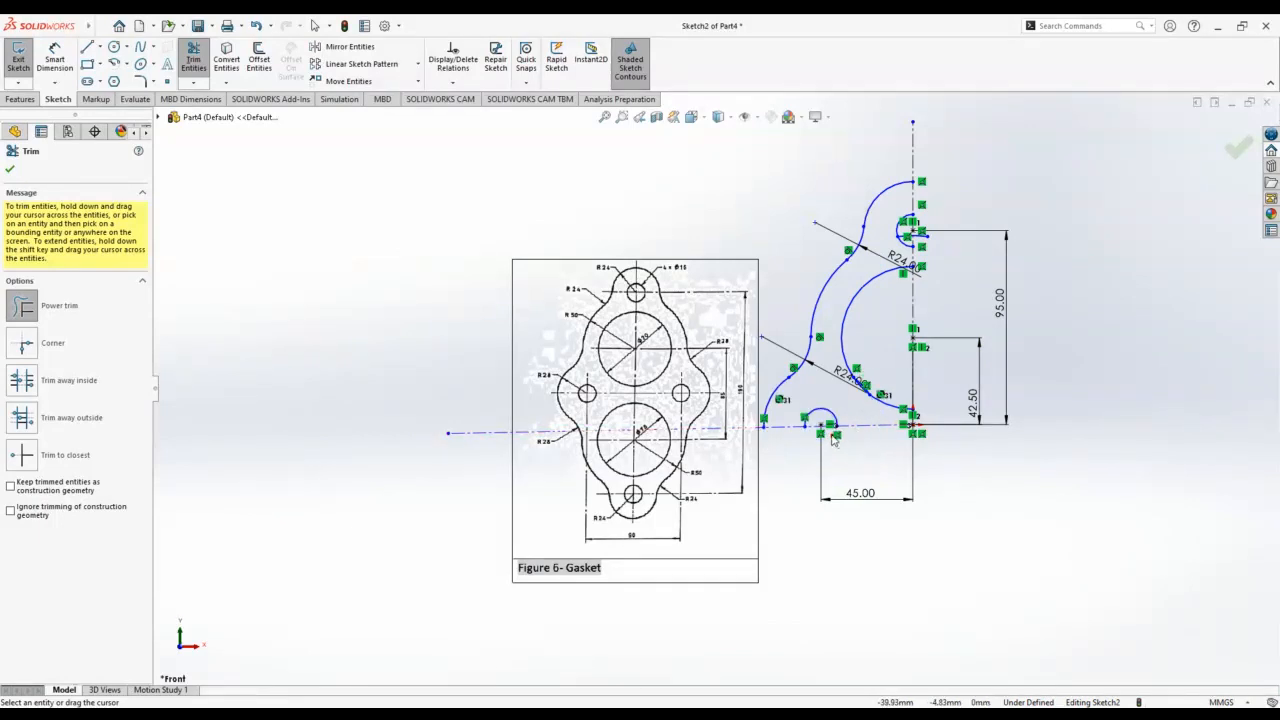
# Trim the leftover sliver of the left lobe's arc that overlaps the large circle, and finish trimming.
pyautogui.scroll(-5, 893, 388)
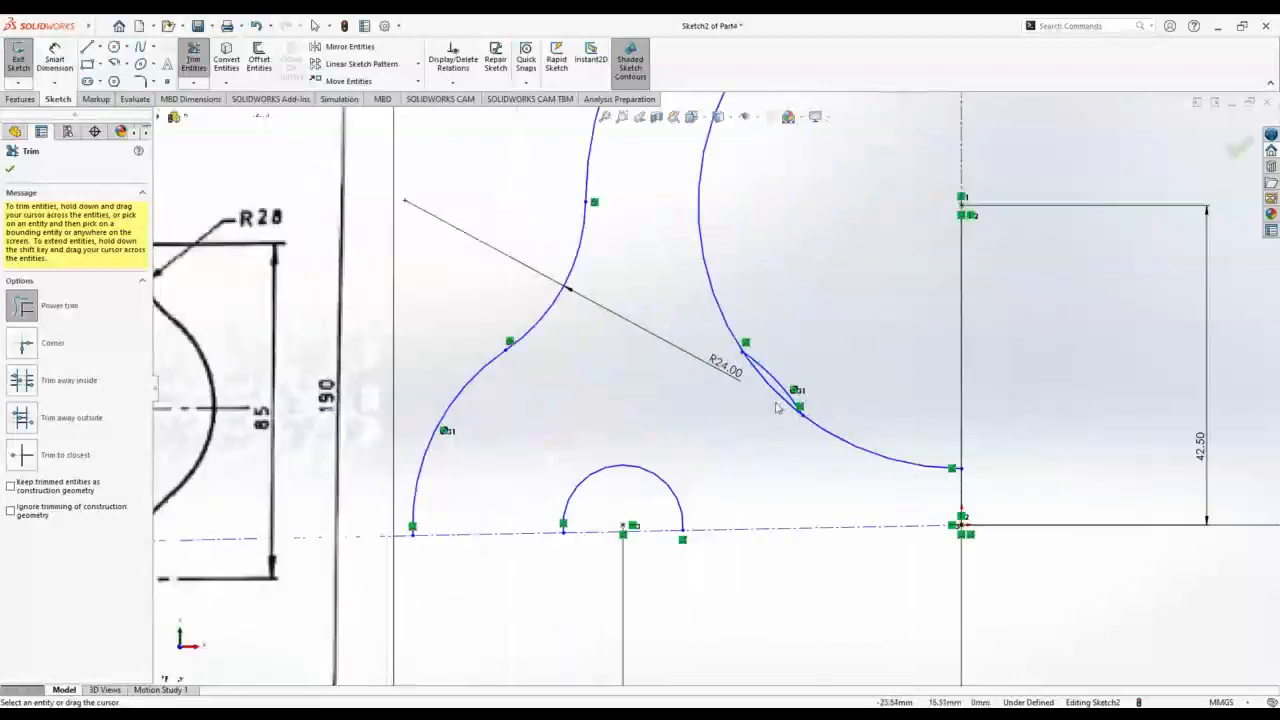
pyautogui.moveTo(780, 374); pyautogui.dragTo(778, 386)
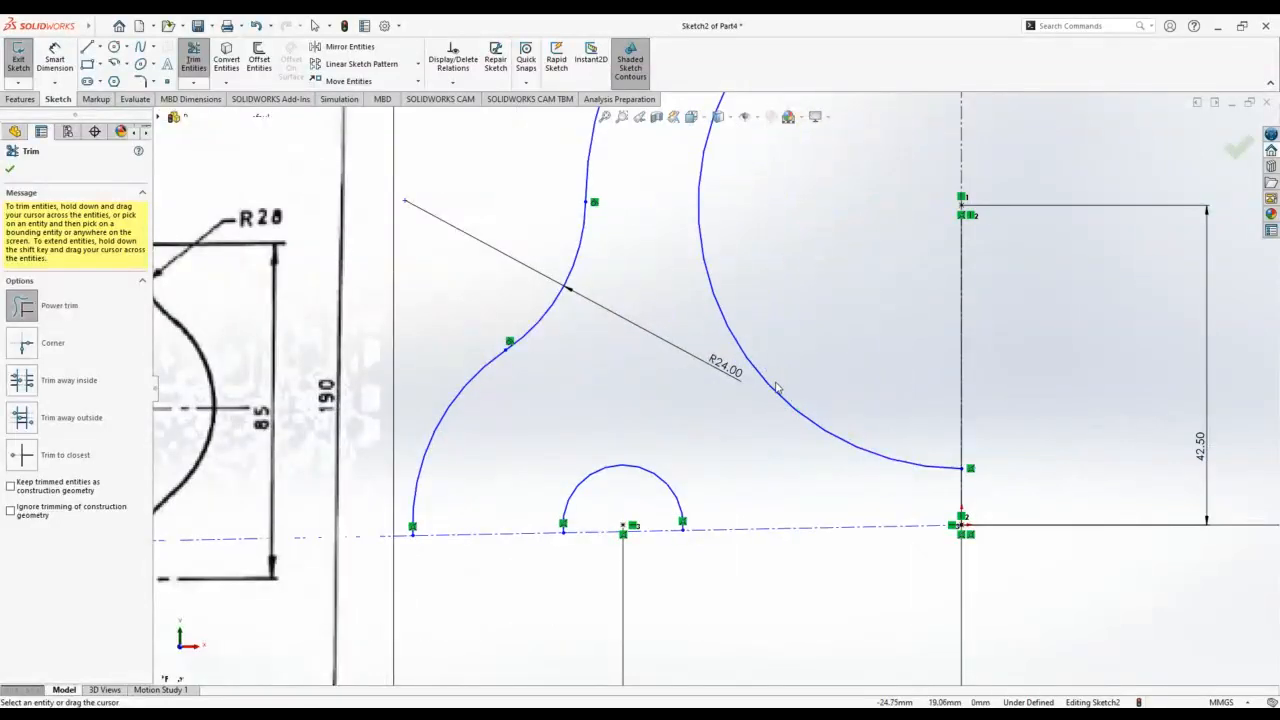
pyautogui.scroll(6, 780, 385)
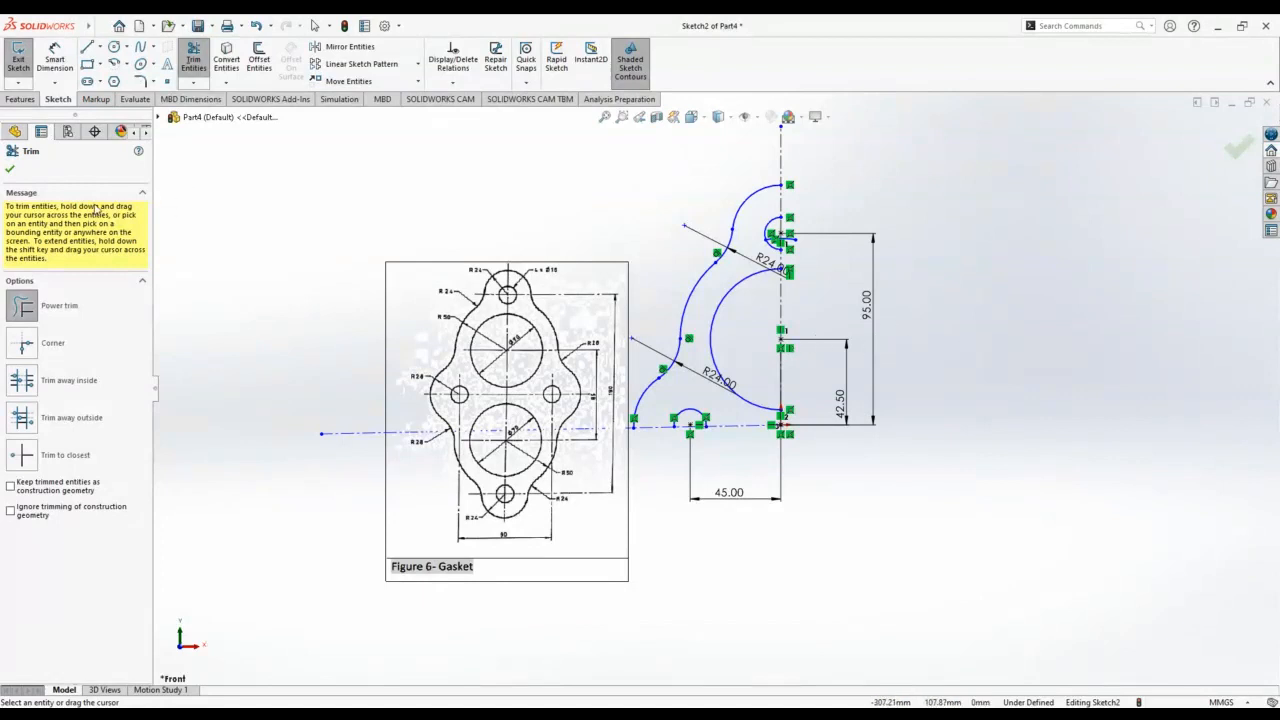
pyautogui.click(13, 170)
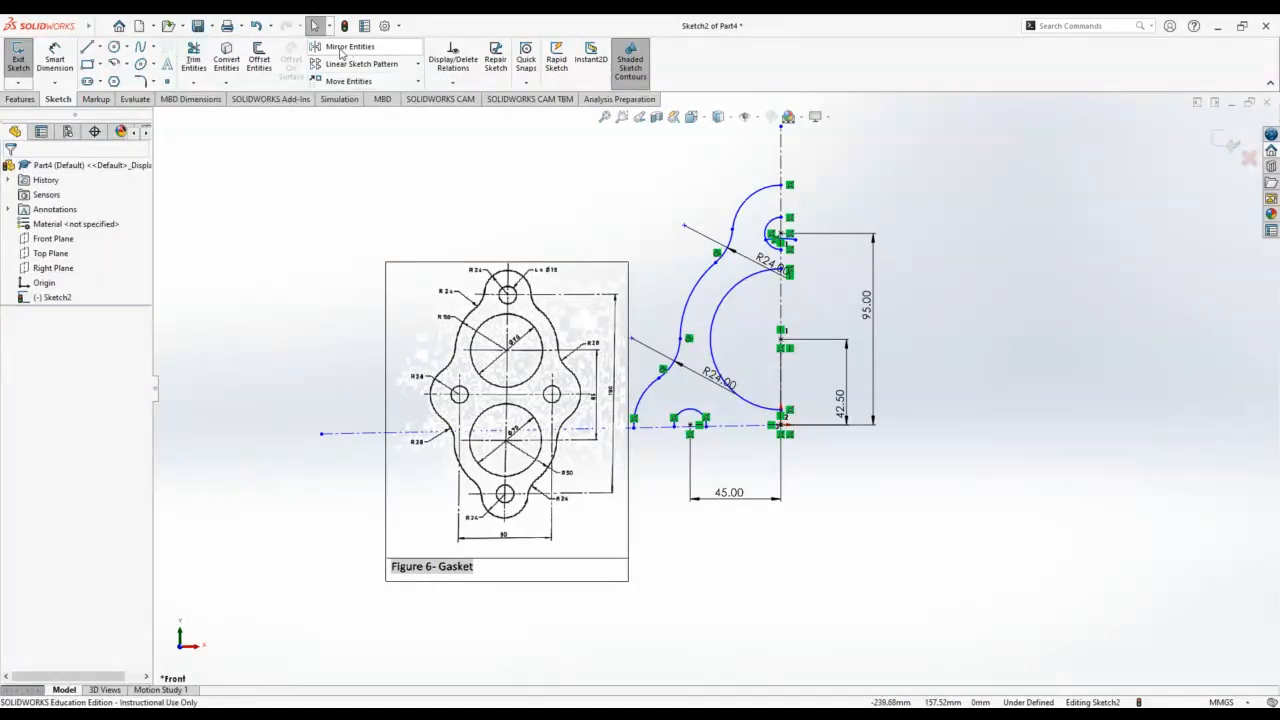
# Mirror the quarter profile, its hole arcs and the horizontal construction line about the vertical centerline, keeping the originals.
pyautogui.click(341, 49)
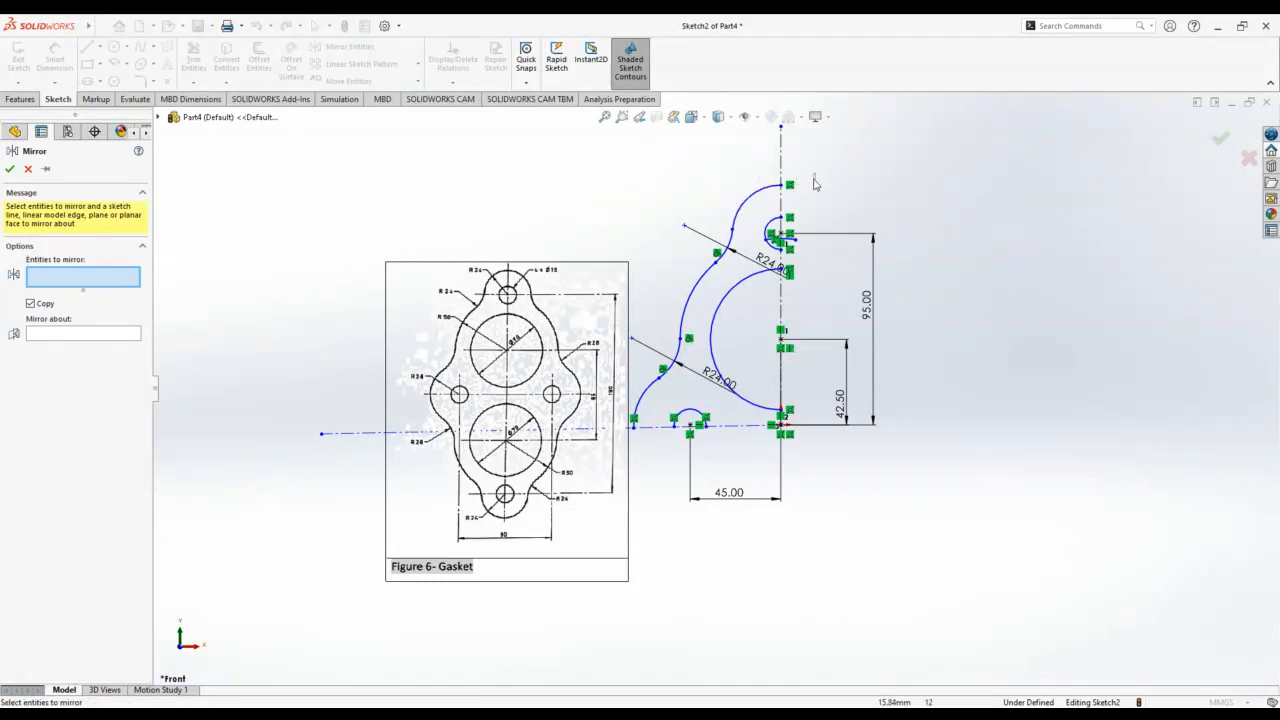
pyautogui.moveTo(815, 173)
pyautogui.mouseDown()
pyautogui.moveTo(672, 297)
pyautogui.moveTo(630, 443)
pyautogui.mouseUp()
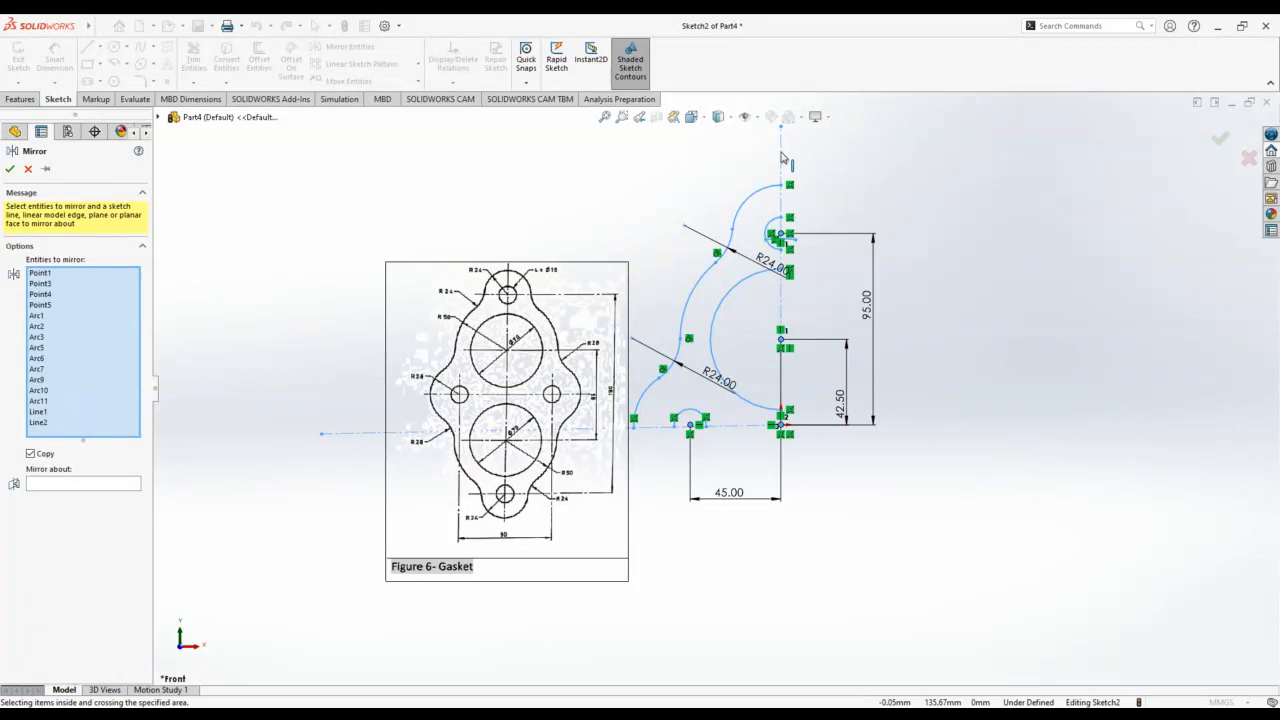
pyautogui.click(113, 471)
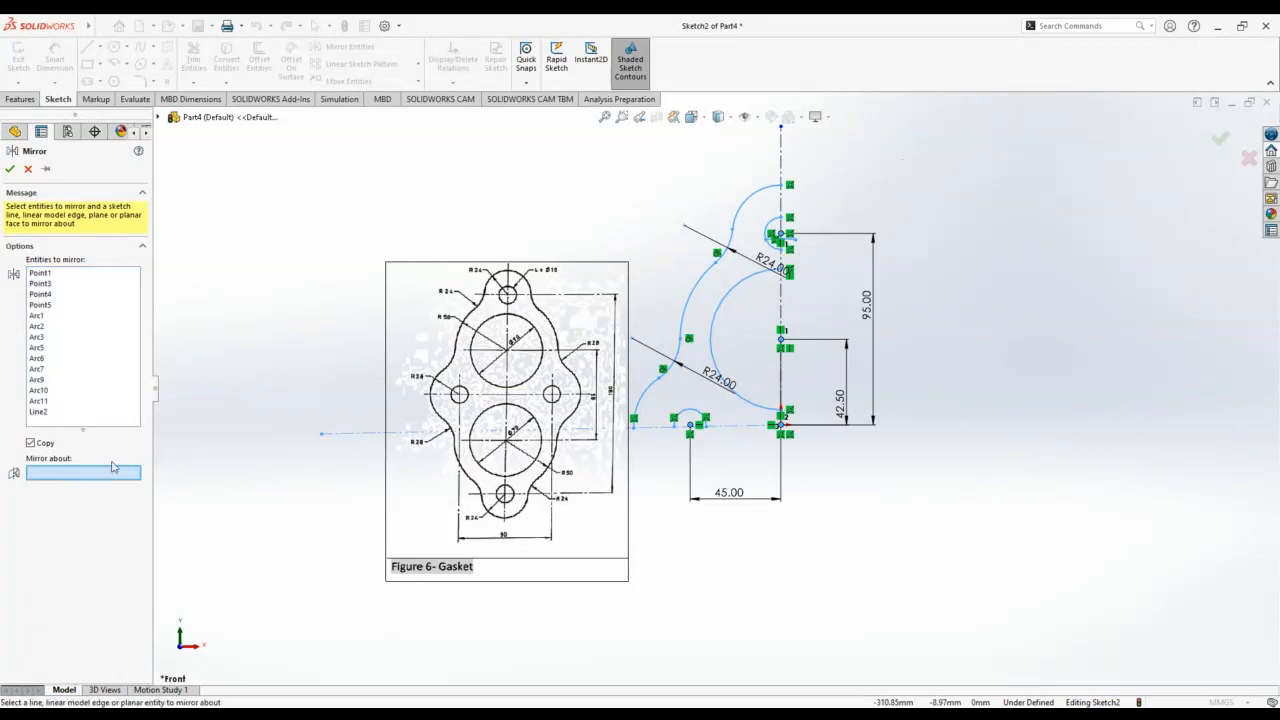
pyautogui.click(781, 155)
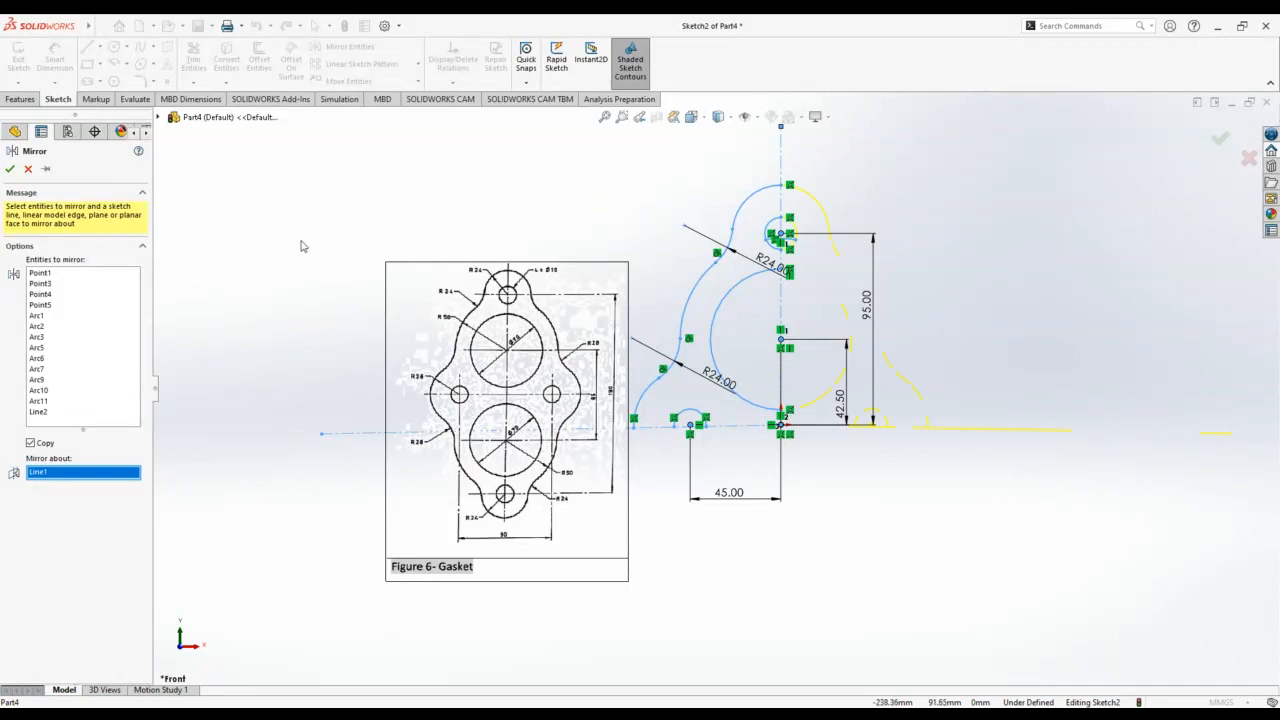
pyautogui.click(9, 168)
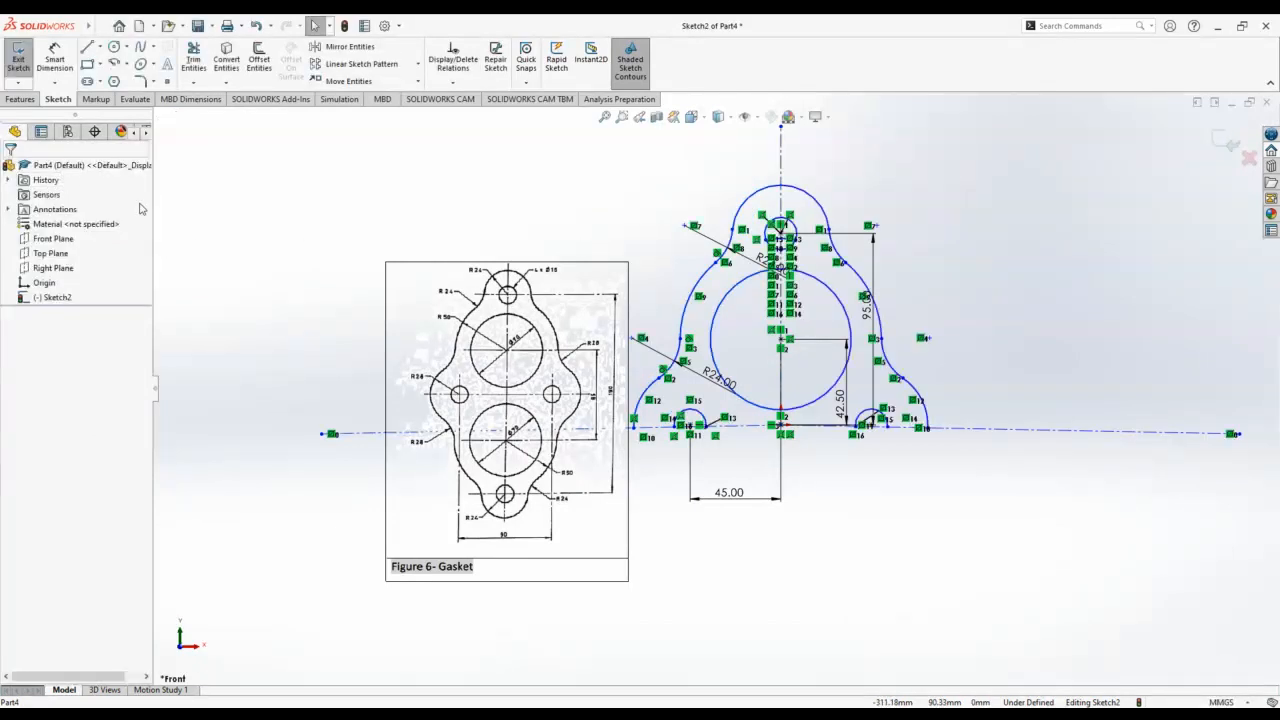
# Mirror the whole upper half of the gasket about the horizontal construction line and exit the sketch.
pyautogui.click(345, 46)
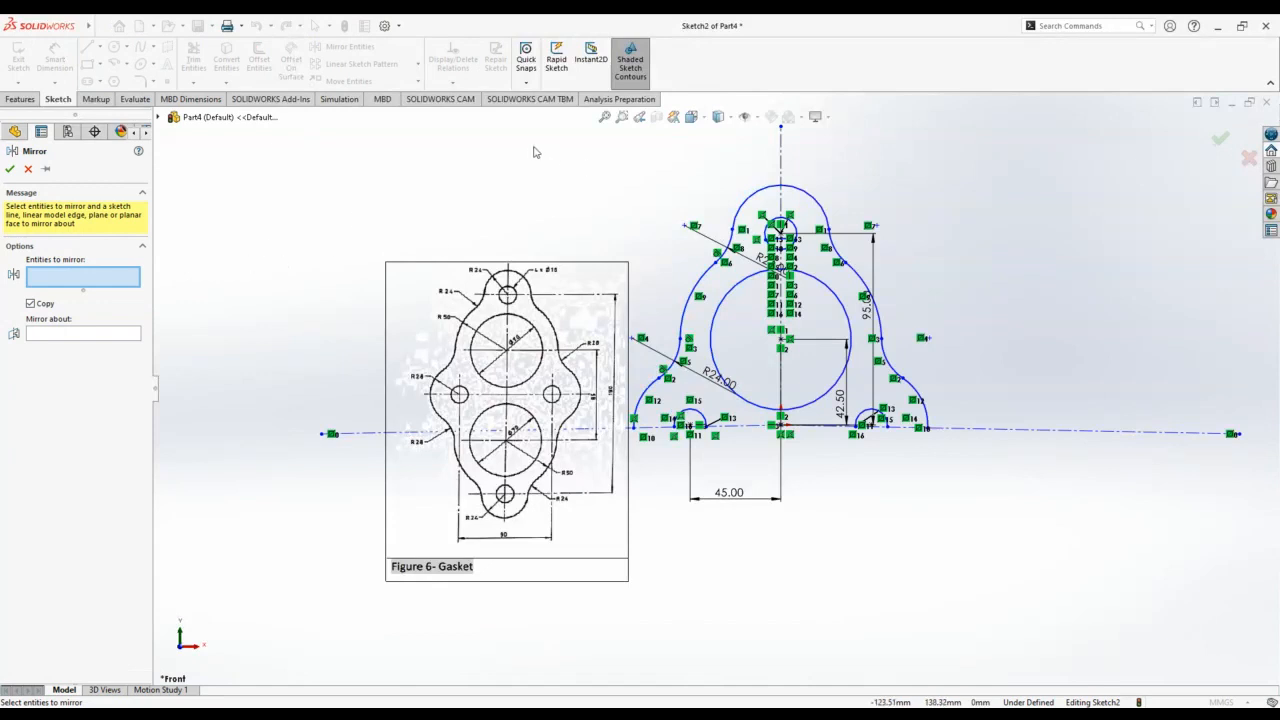
pyautogui.moveTo(557, 155)
pyautogui.mouseDown()
pyautogui.moveTo(930, 392)
pyautogui.moveTo(972, 455)
pyautogui.mouseUp()
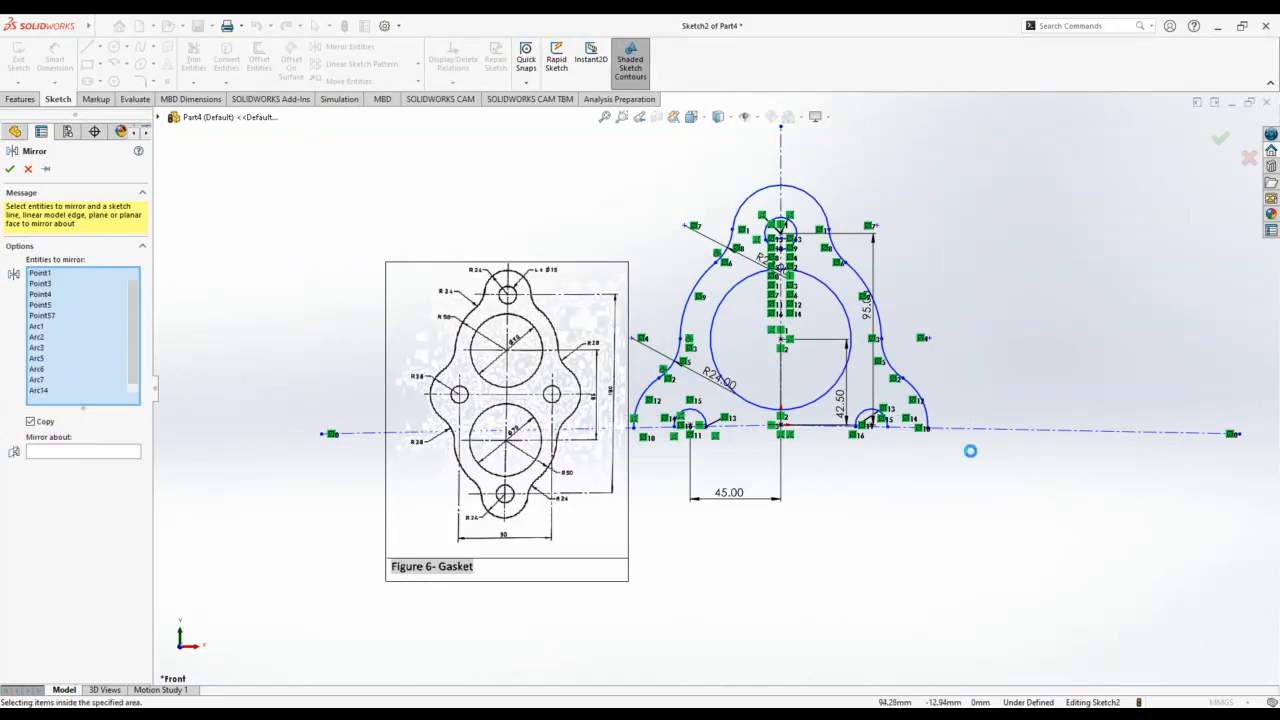
pyautogui.click(1092, 435)
pyautogui.click(1093, 436)
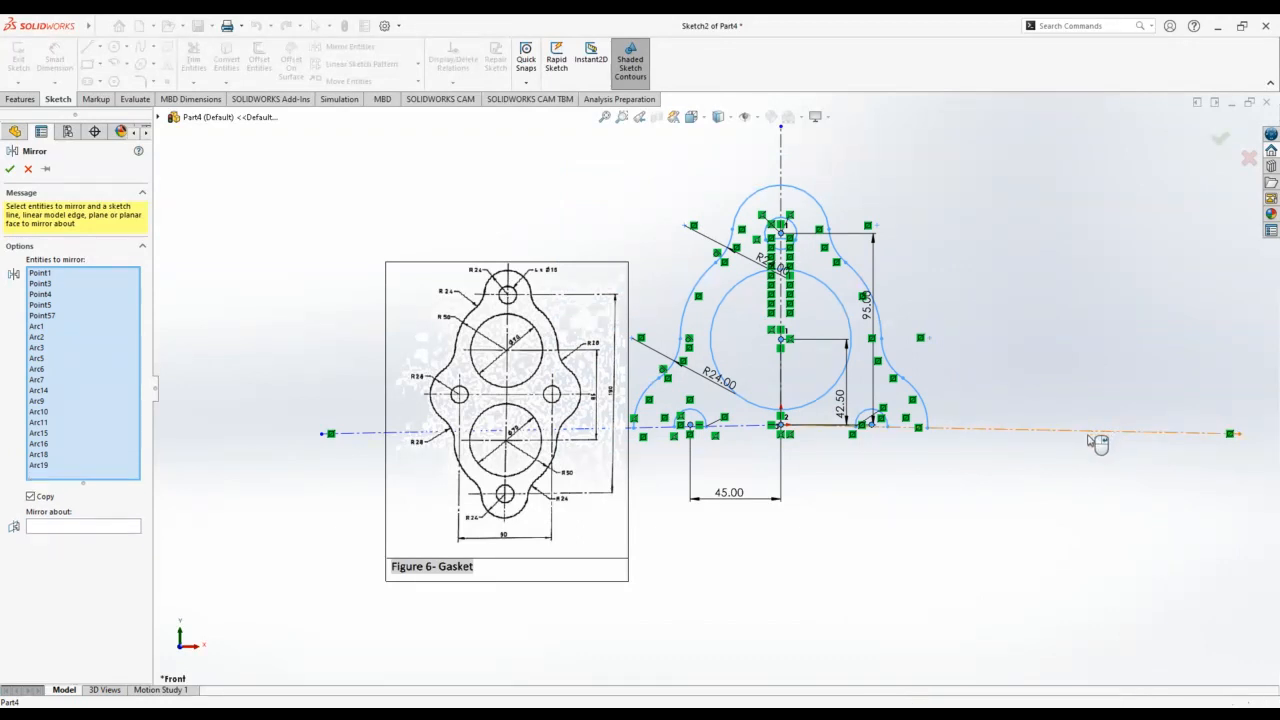
pyautogui.click(47, 527)
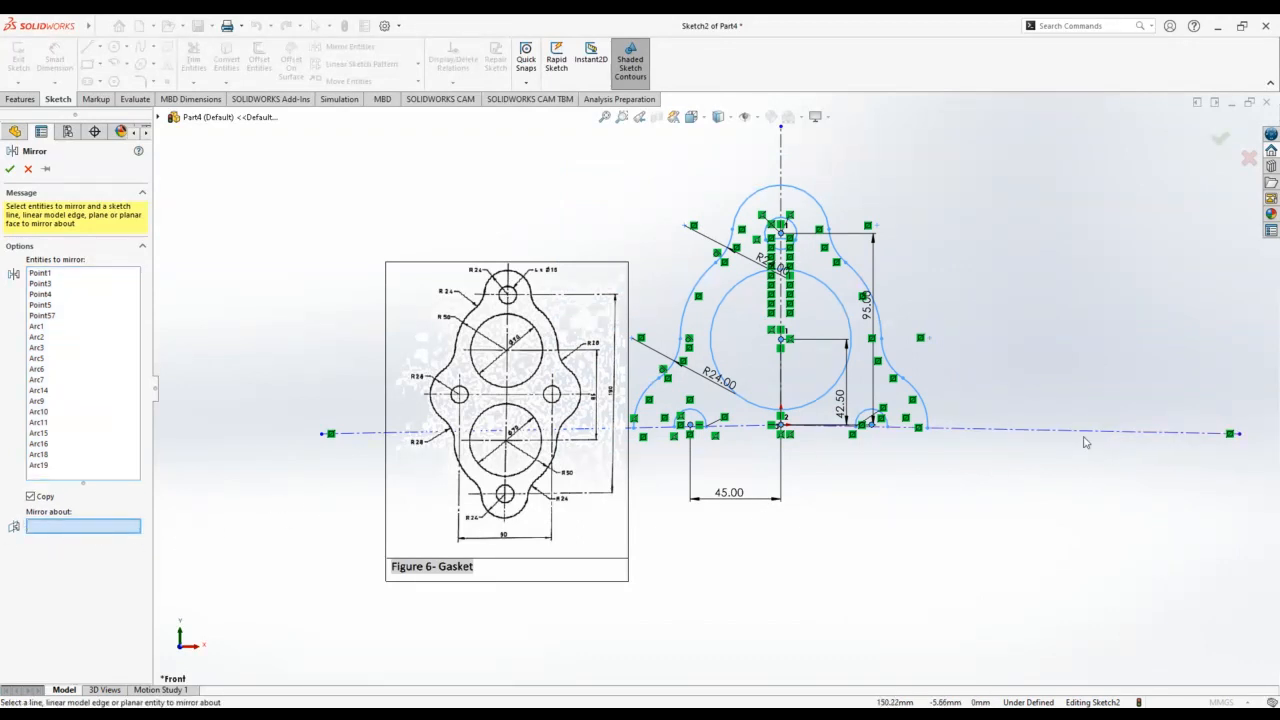
pyautogui.click(1116, 434)
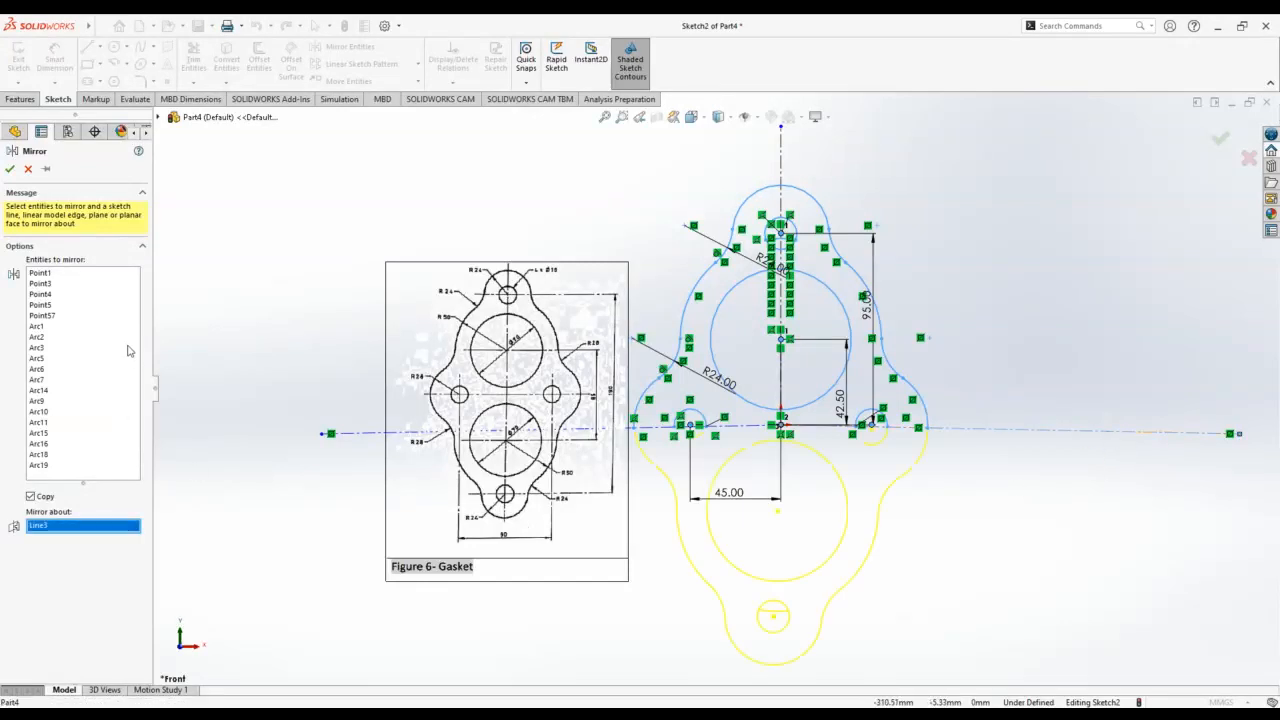
pyautogui.click(10, 169)
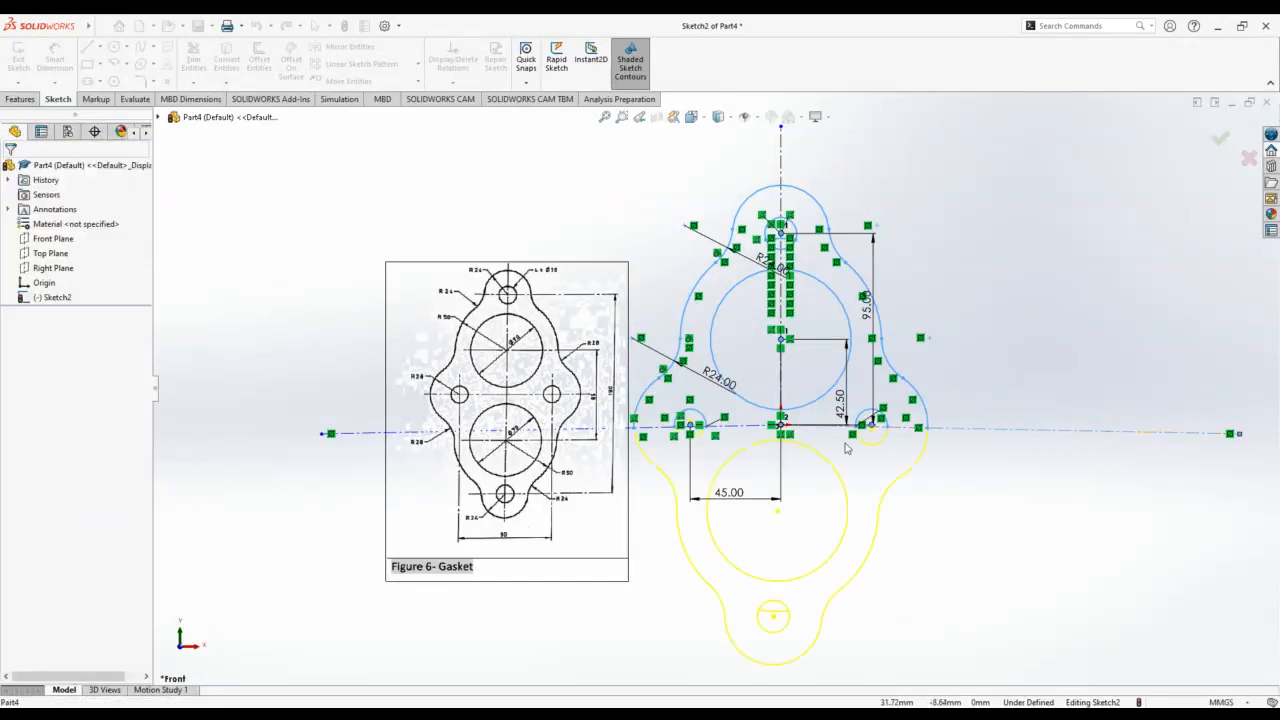
pyautogui.scroll(3, 760, 400)
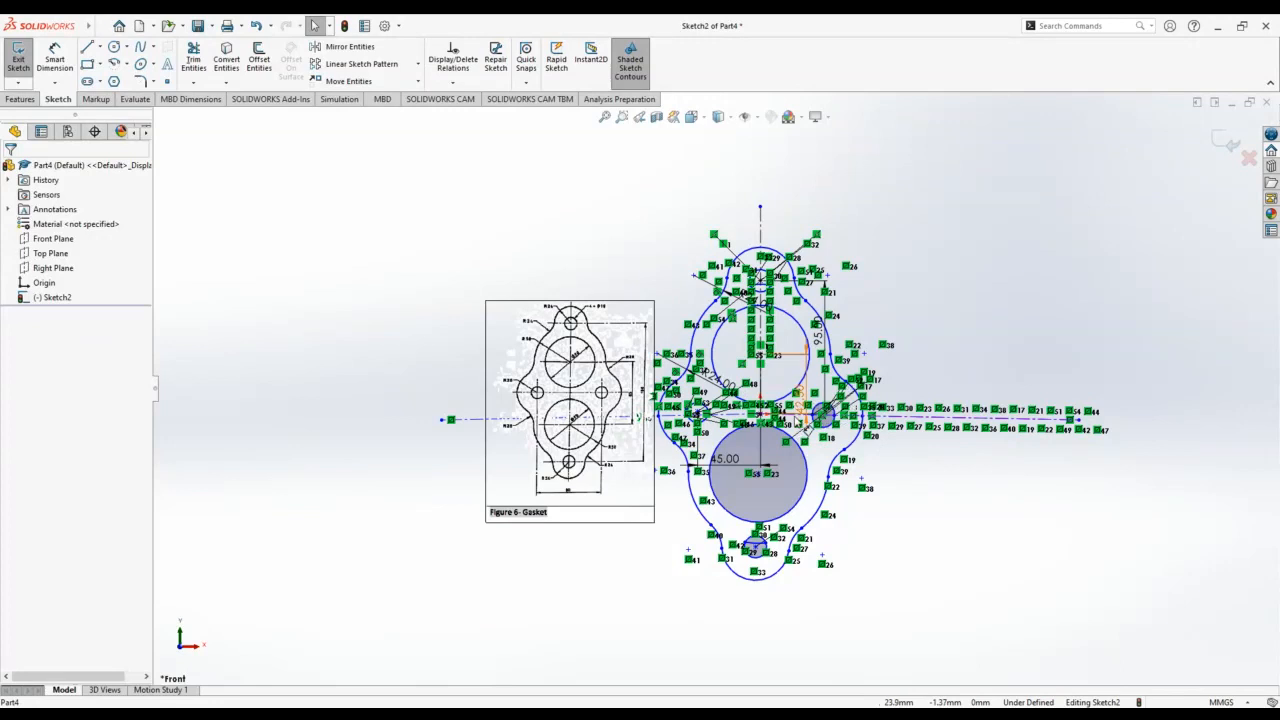
pyautogui.scroll(-4, 800, 415)
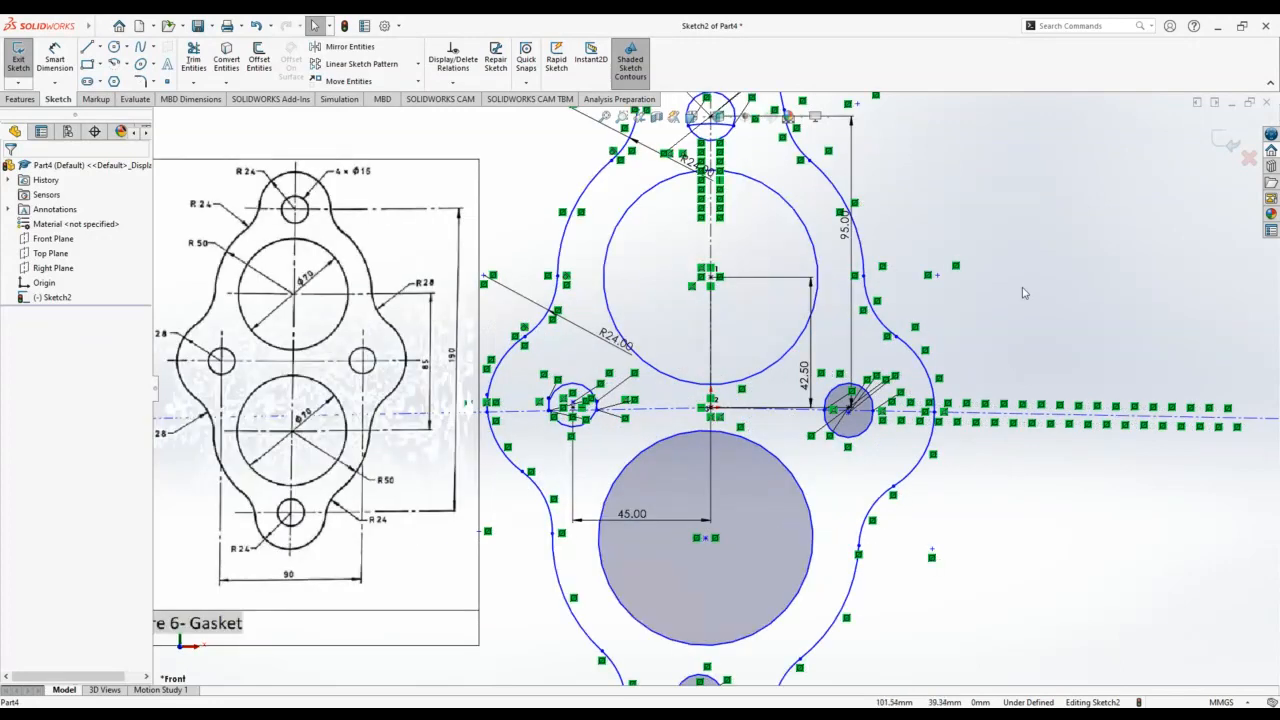
pyautogui.click(1226, 143)
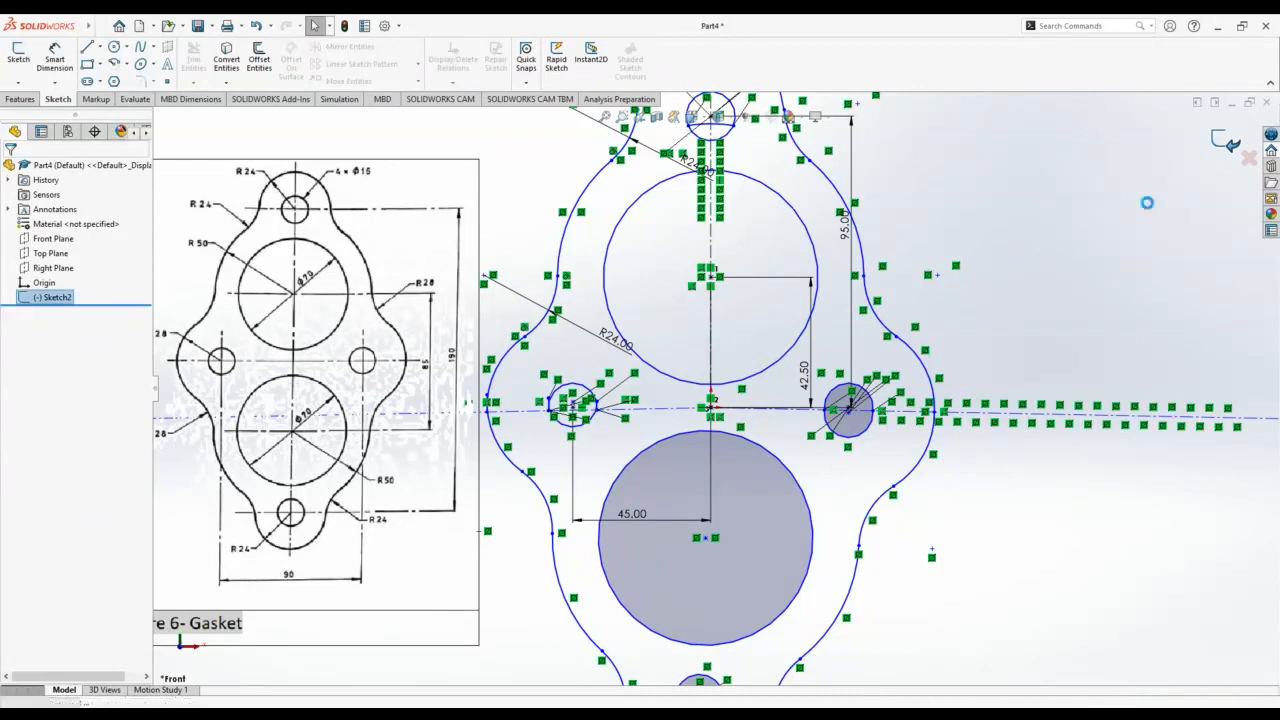
# Reopen the gasket sketch for editing and delete the stray 50 mm radius arc inside the top small hole.
pyautogui.scroll(3, 1040, 258)
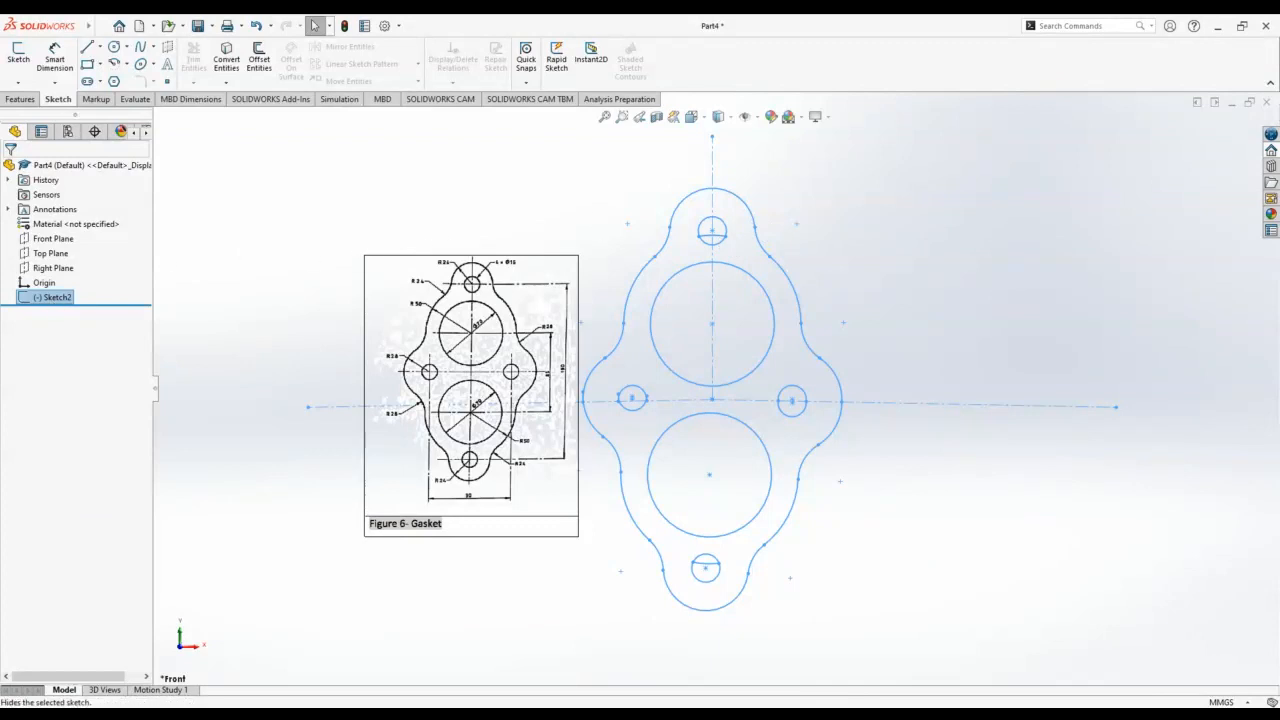
pyautogui.click(64, 257)
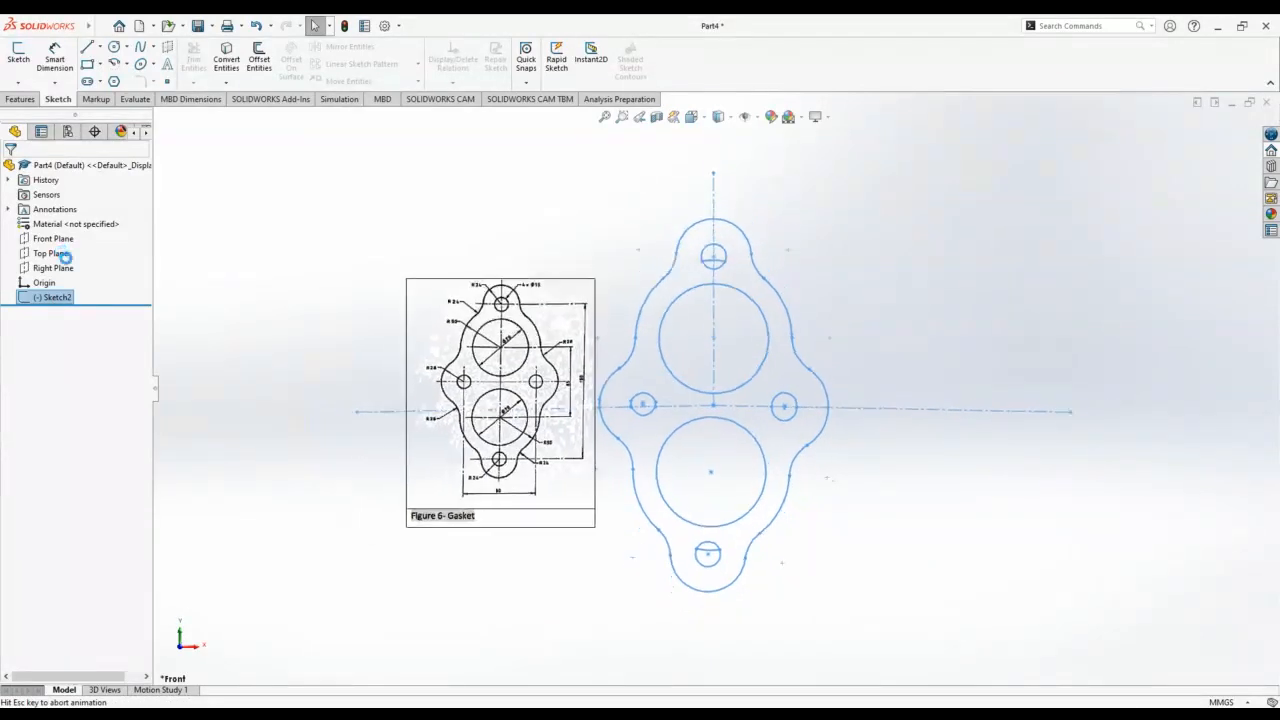
pyautogui.scroll(-4, 728, 260)
pyautogui.scroll(-3, 718, 296)
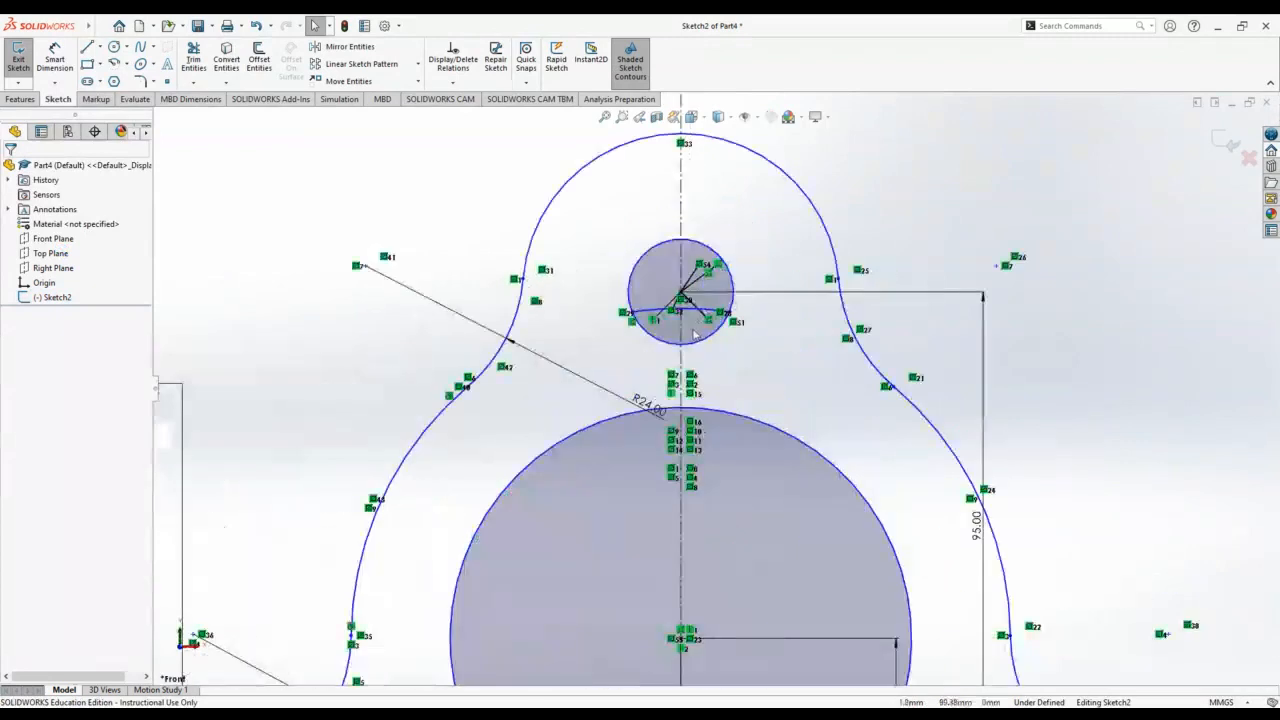
pyautogui.click(715, 318)
pyautogui.press('Escape')
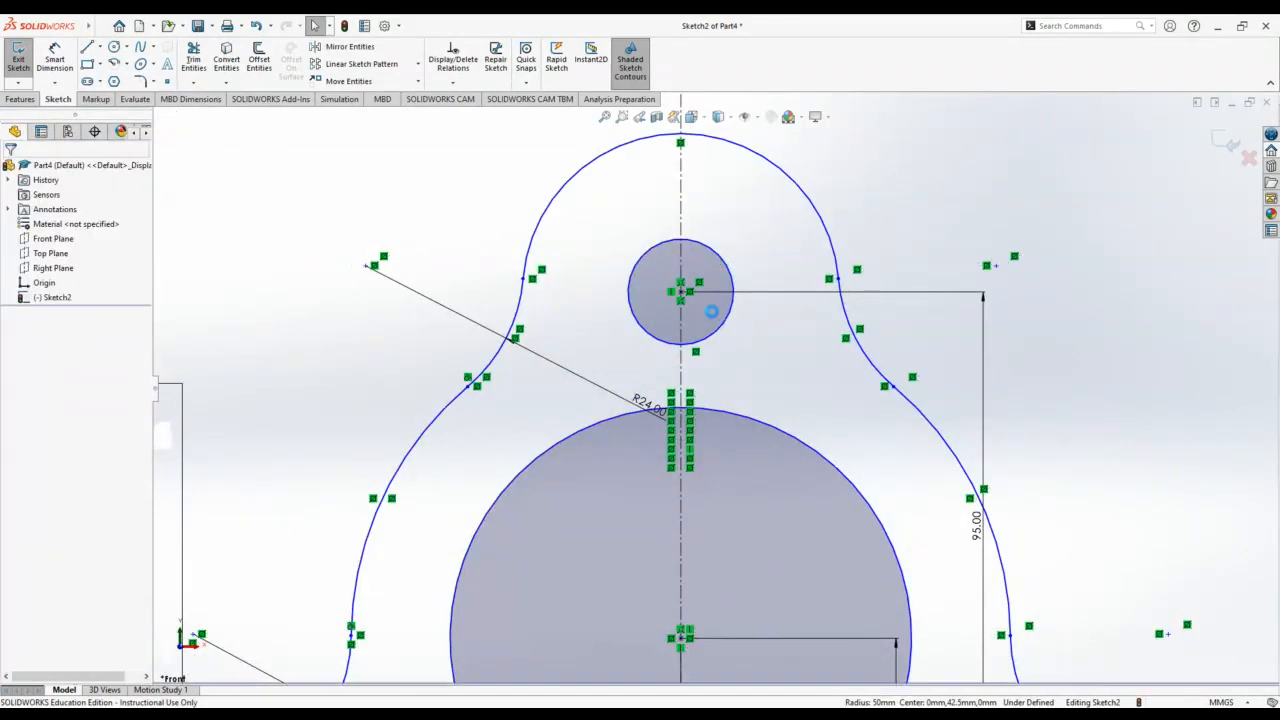
# Delete the stray mirrored arc inside the bottom small hole and exit the sketch.
pyautogui.scroll(-4, 699, 403)
pyautogui.scroll(5, 702, 455)
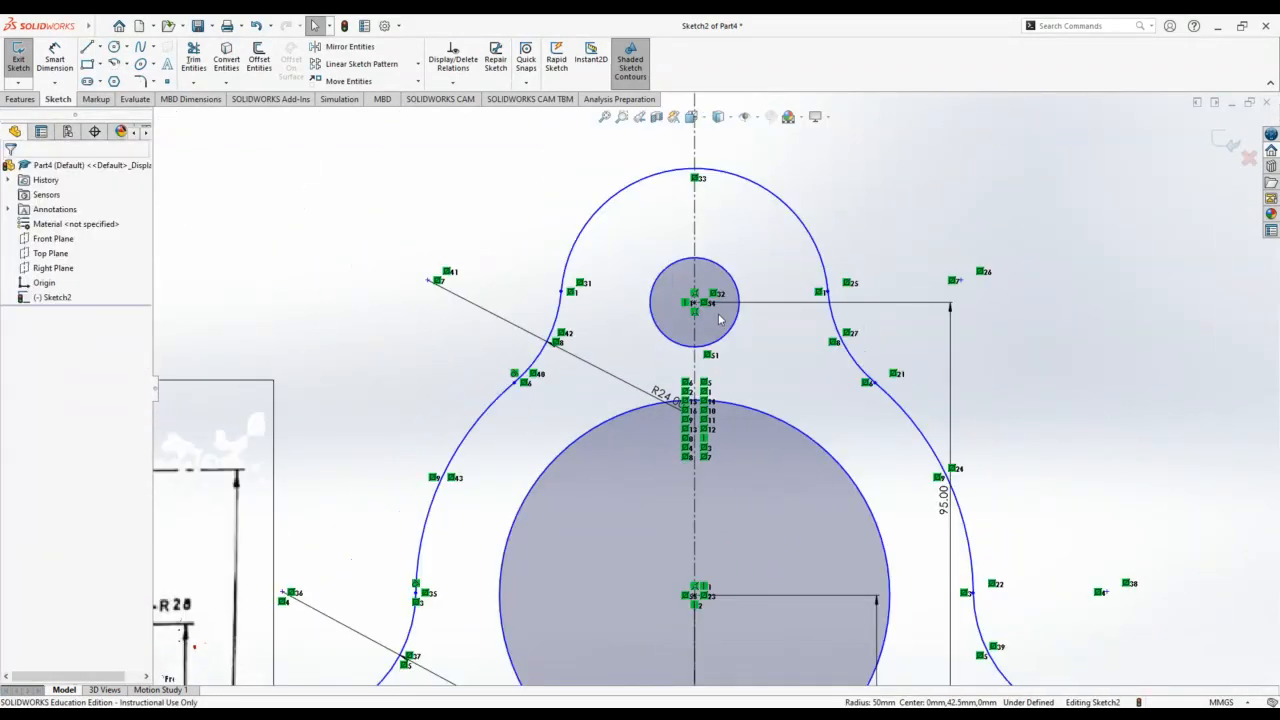
pyautogui.scroll(-3, 689, 458)
pyautogui.scroll(5, 711, 589)
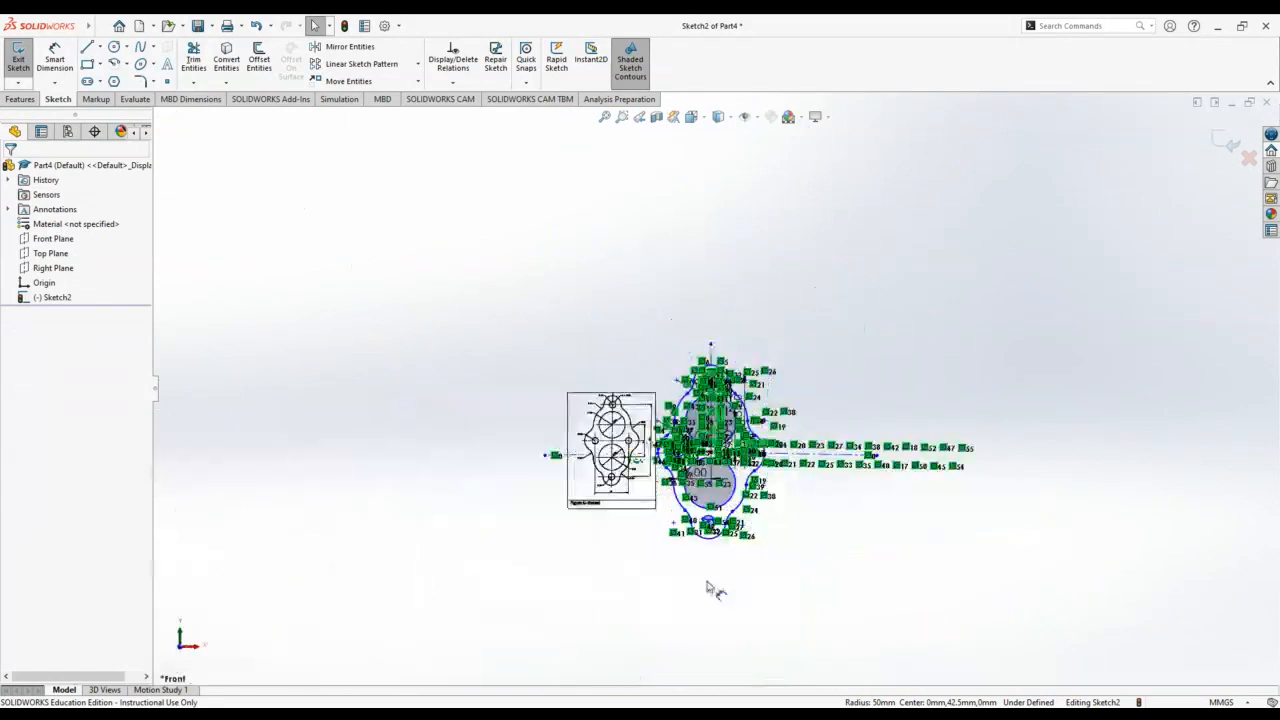
pyautogui.scroll(-8, 714, 549)
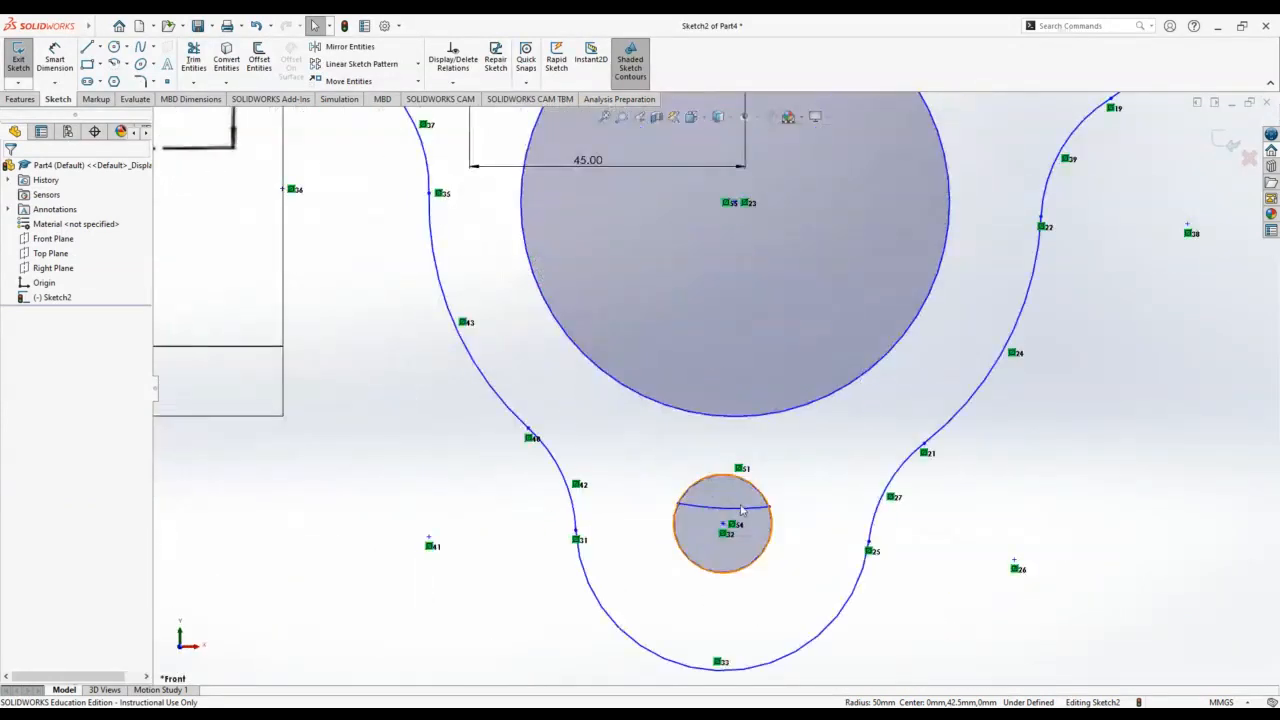
pyautogui.click(742, 509)
pyautogui.press('Escape')
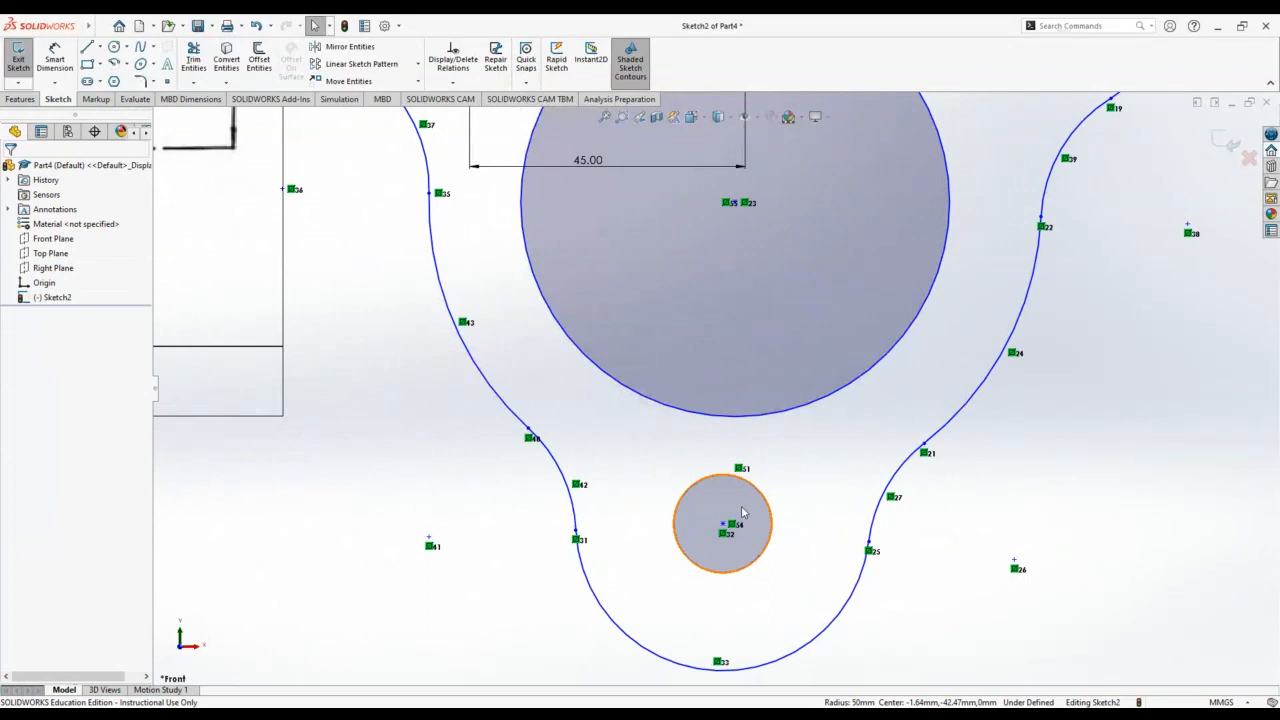
pyautogui.scroll(5, 763, 480)
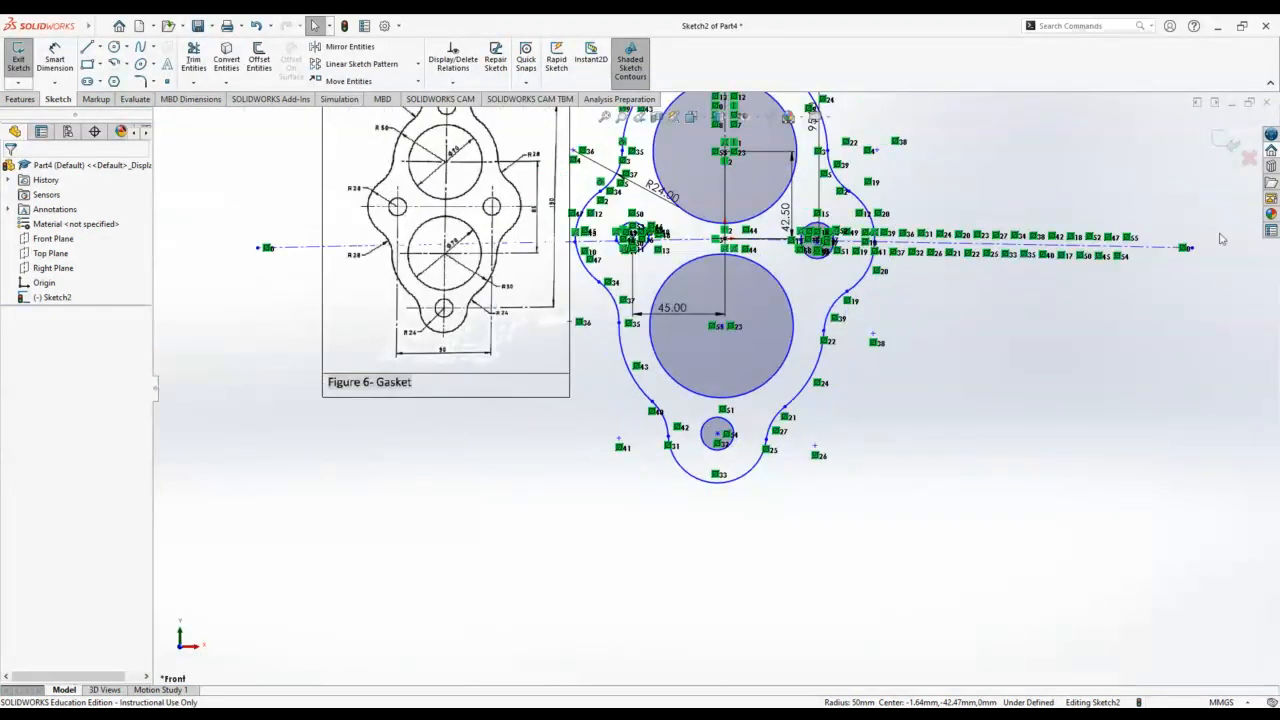
pyautogui.click(1227, 142)
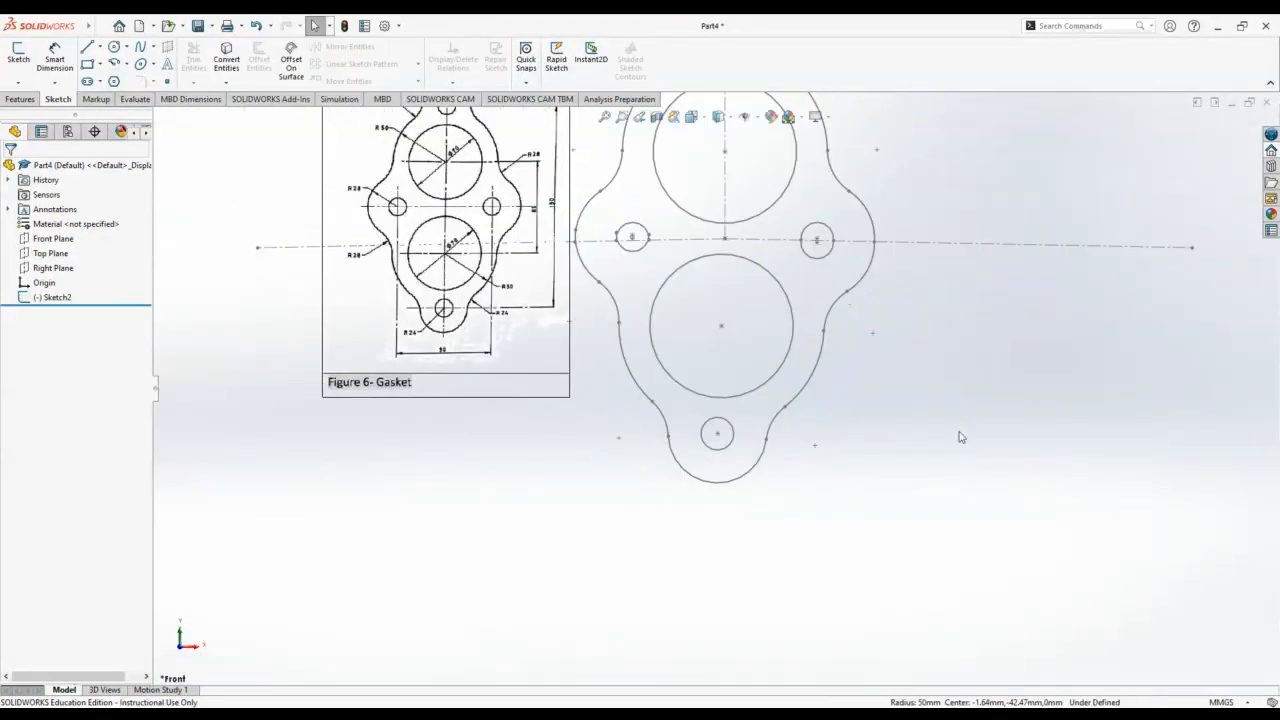
# Examine the left small hole and lobe where they meet the horizontal construction line.
pyautogui.scroll(3, 958, 435)
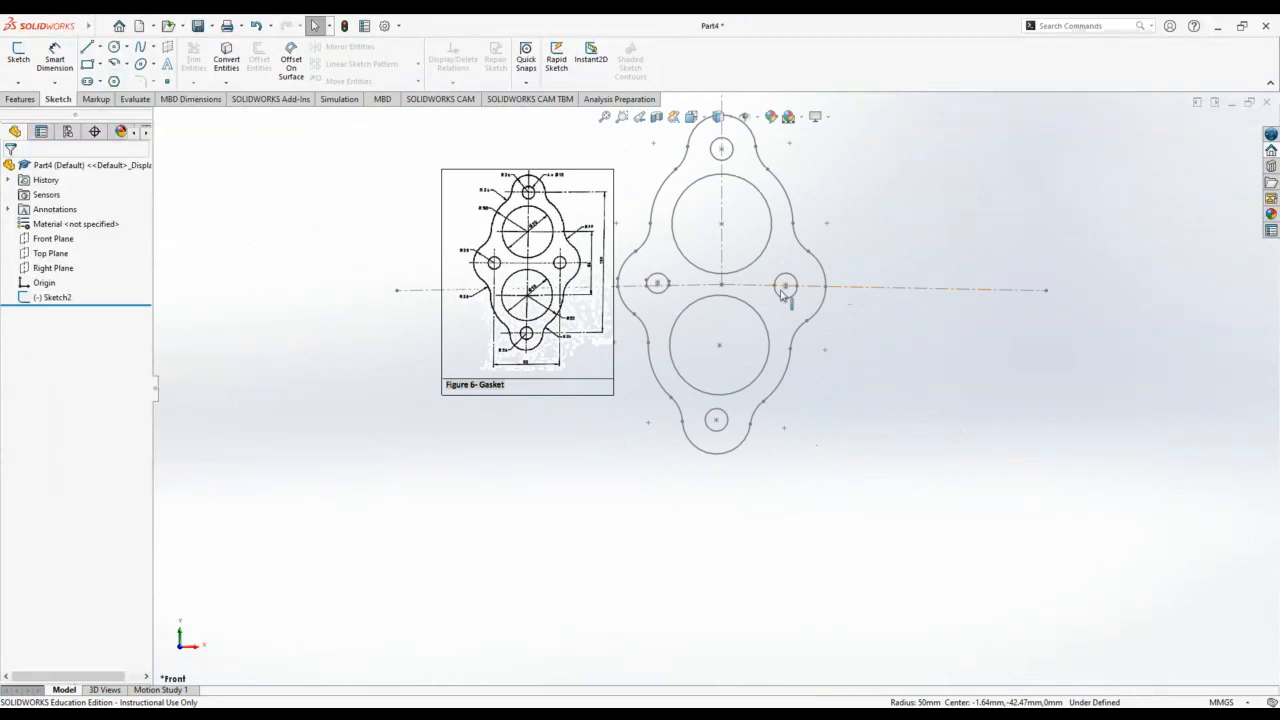
pyautogui.scroll(-2, 708, 300)
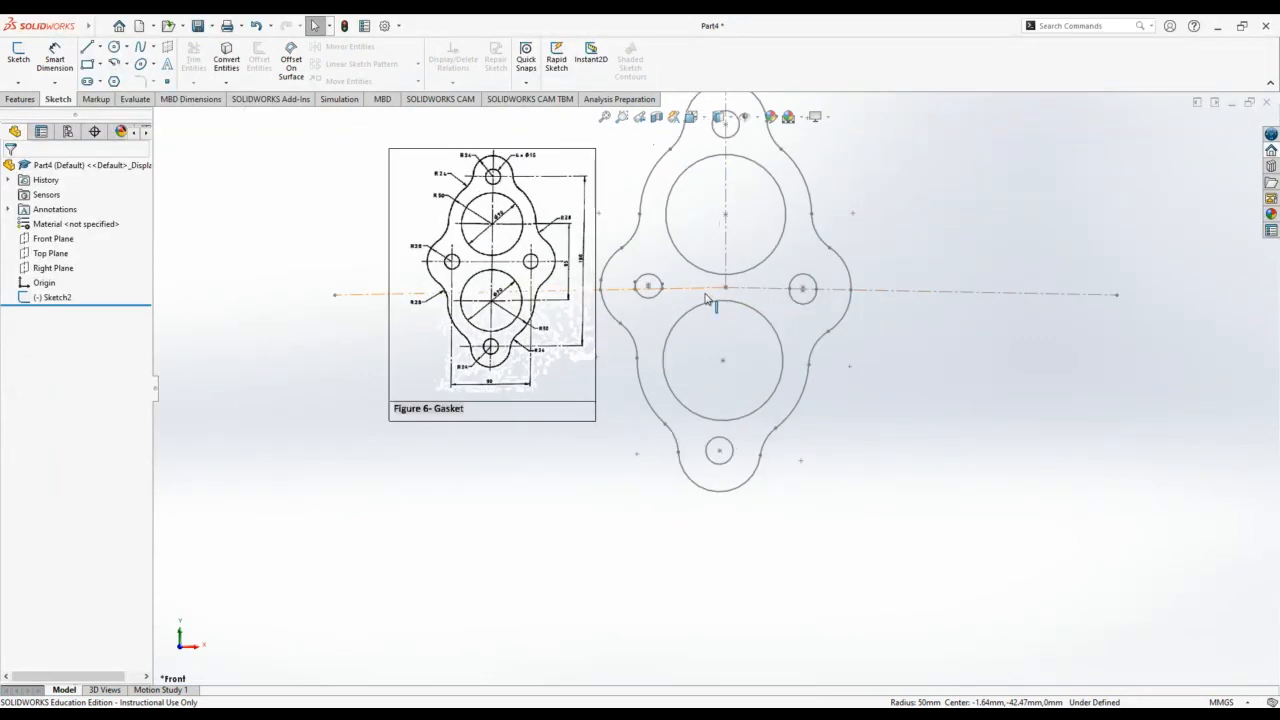
pyautogui.scroll(-2, 708, 300)
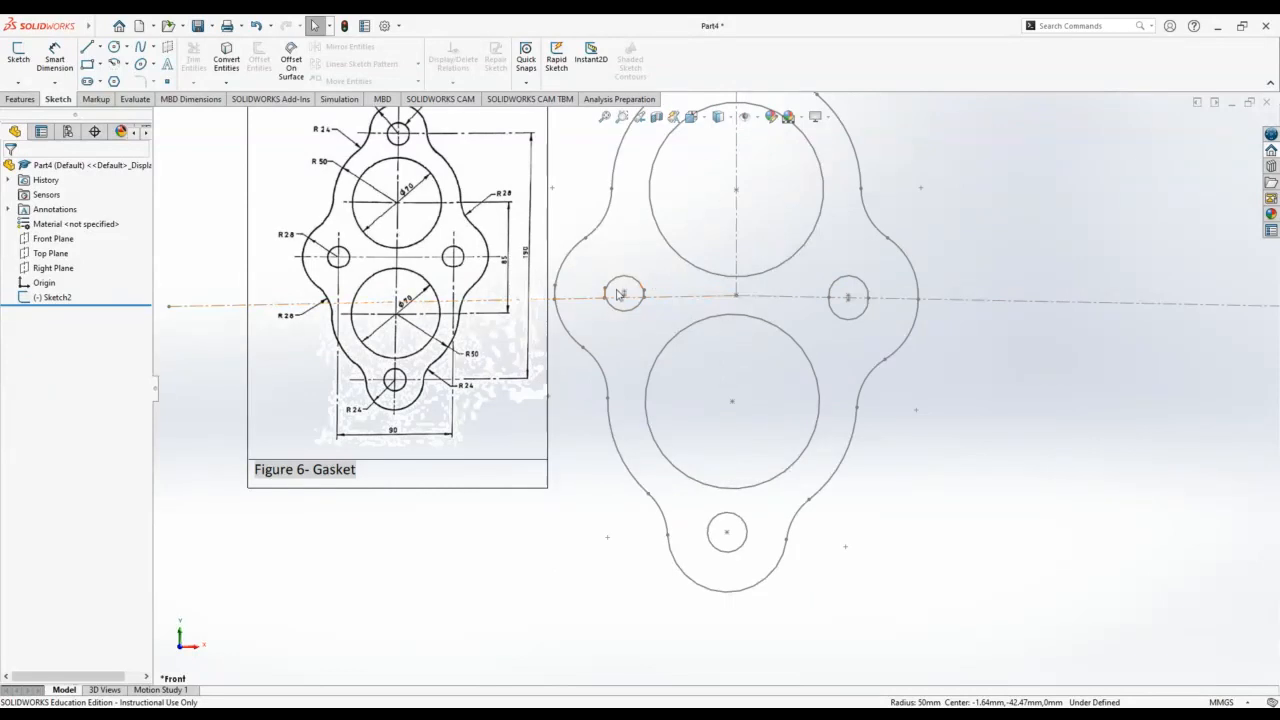
pyautogui.scroll(-3, 615, 296)
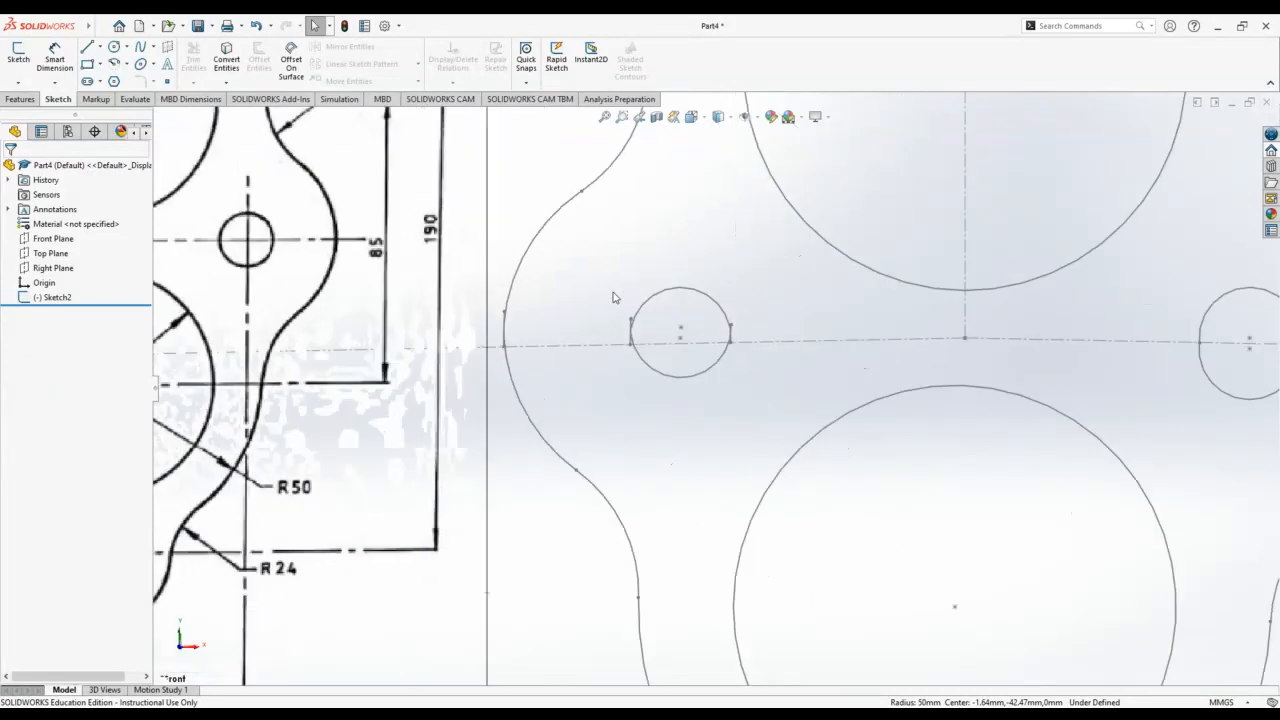
# Reopen the gasket sketch and undo the earlier edits and mirrors back to the single upper-left quarter profile.
pyautogui.click(621, 347)
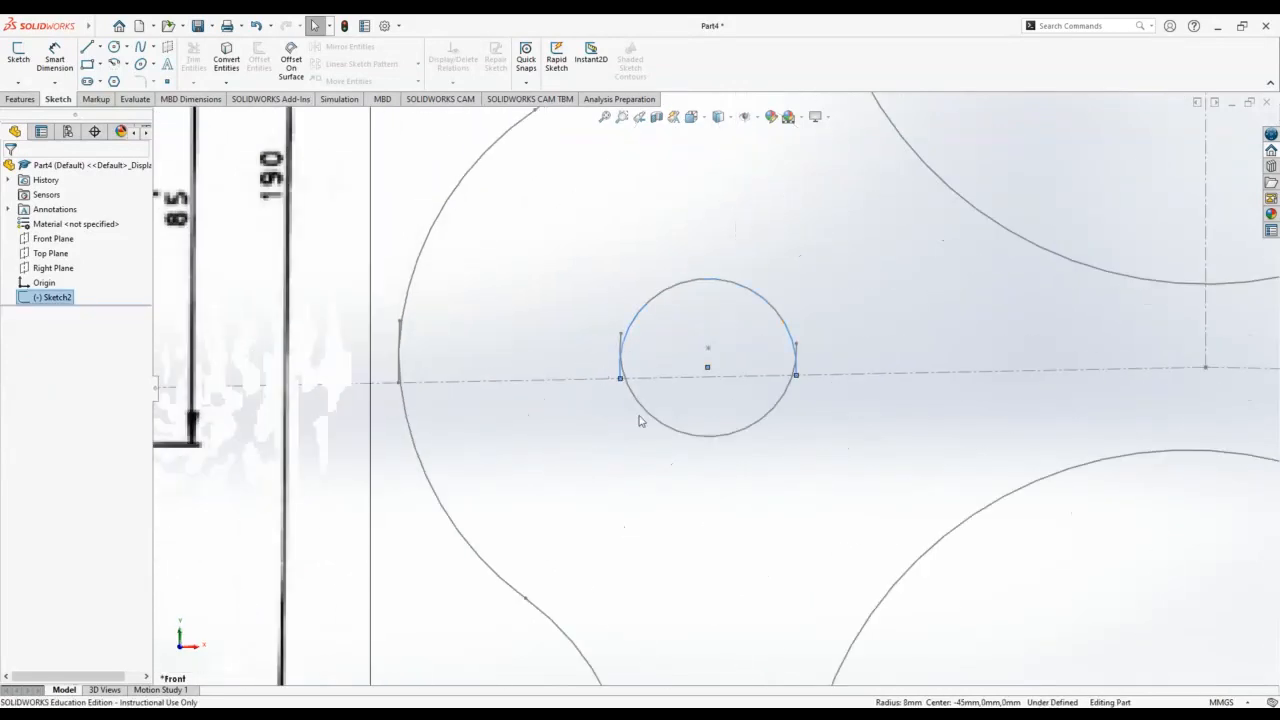
pyautogui.click(680, 494)
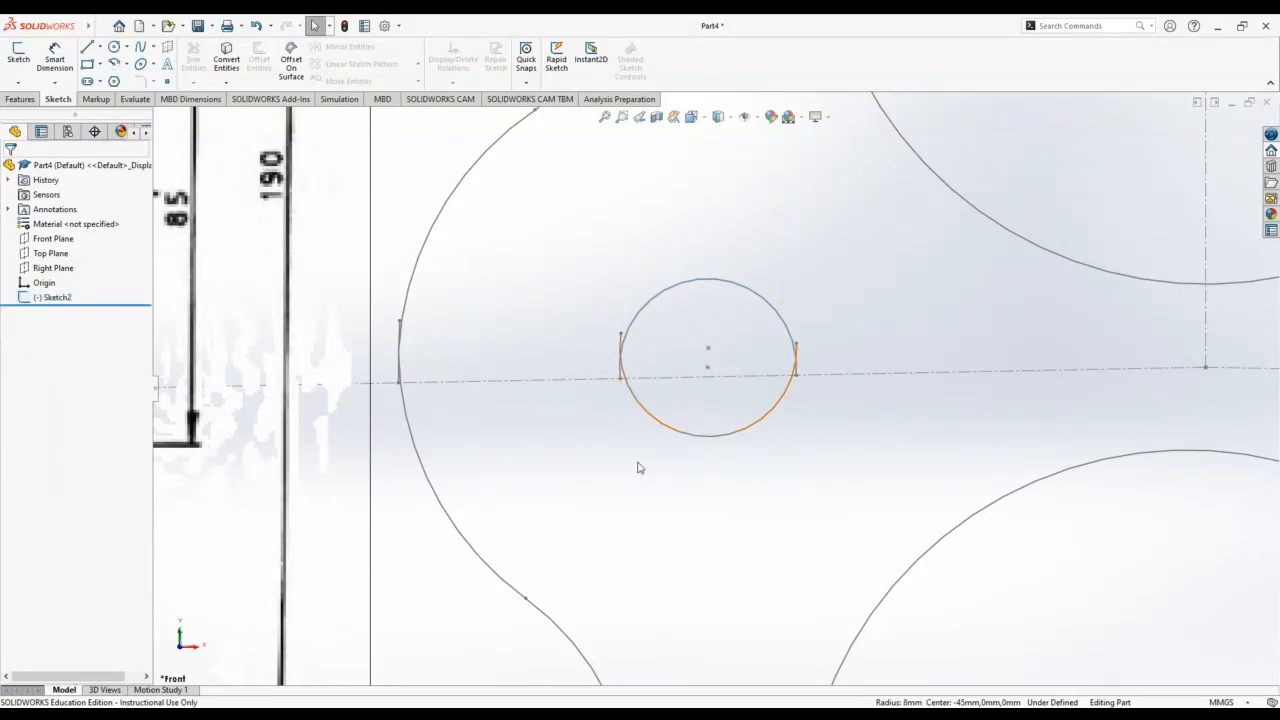
pyautogui.scroll(11, 640, 468)
pyautogui.doubleClick(643, 462)
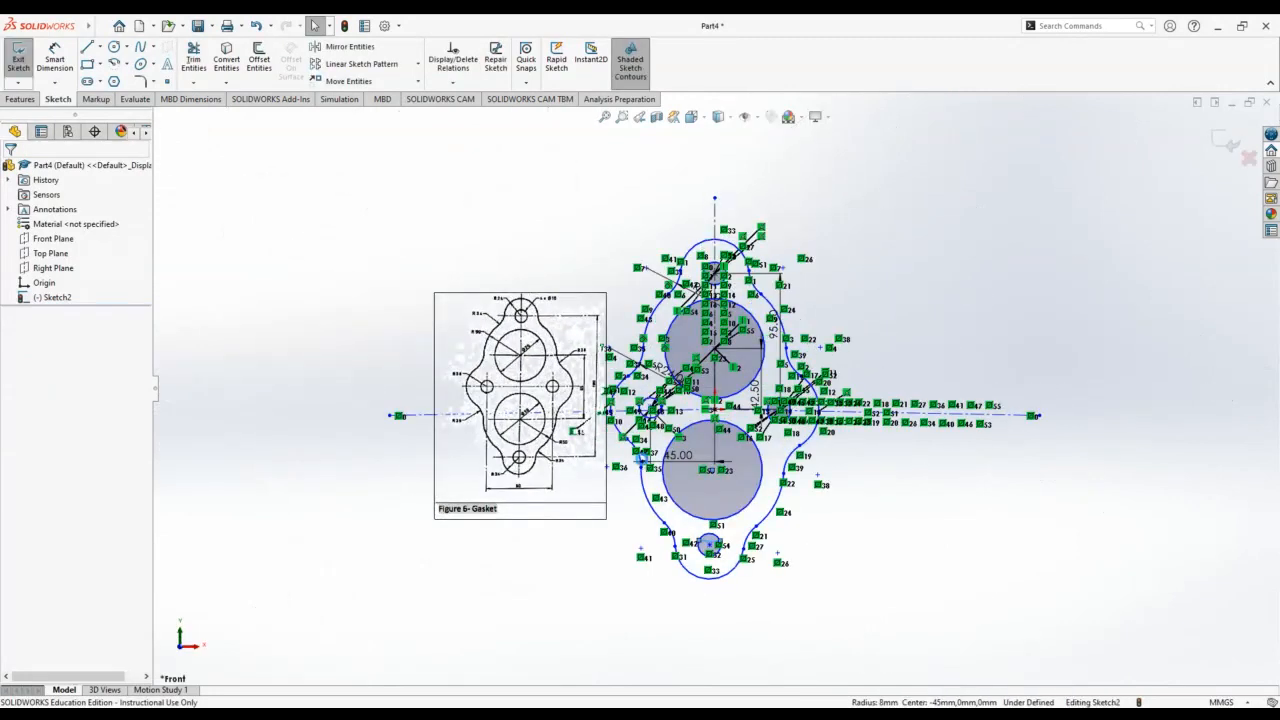
pyautogui.doubleClick(643, 461)
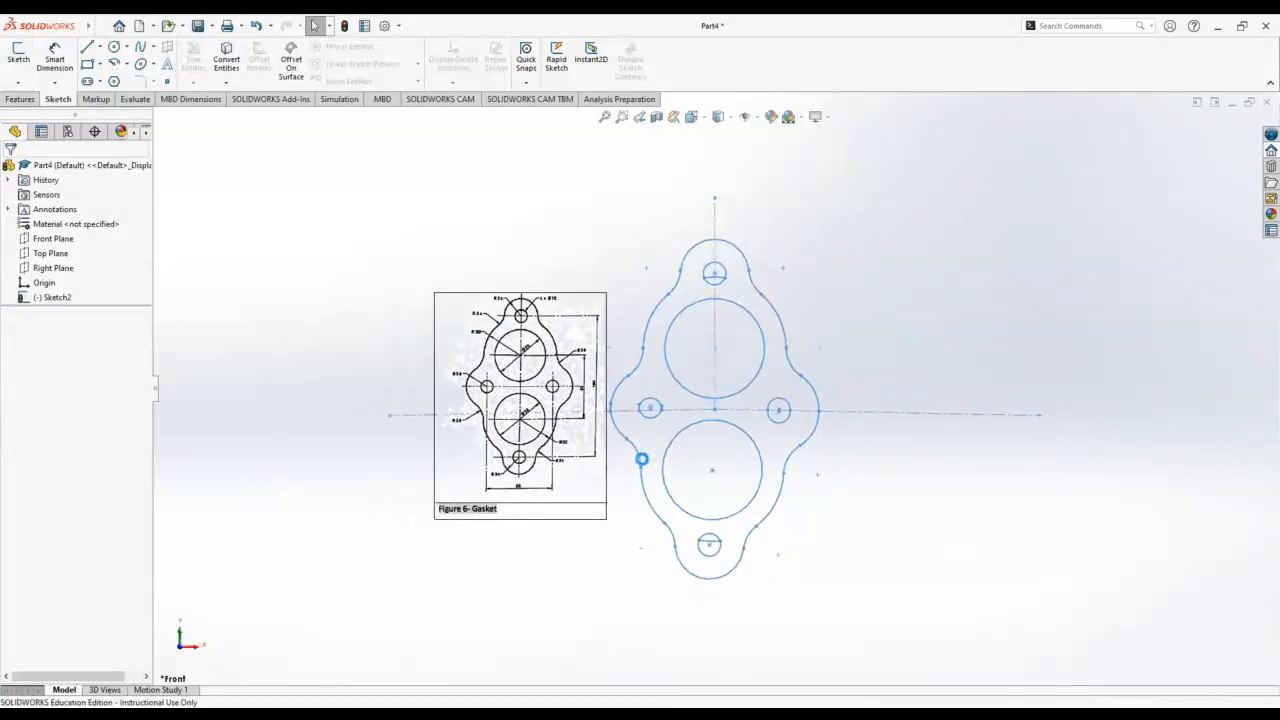
pyautogui.doubleClick(642, 459)
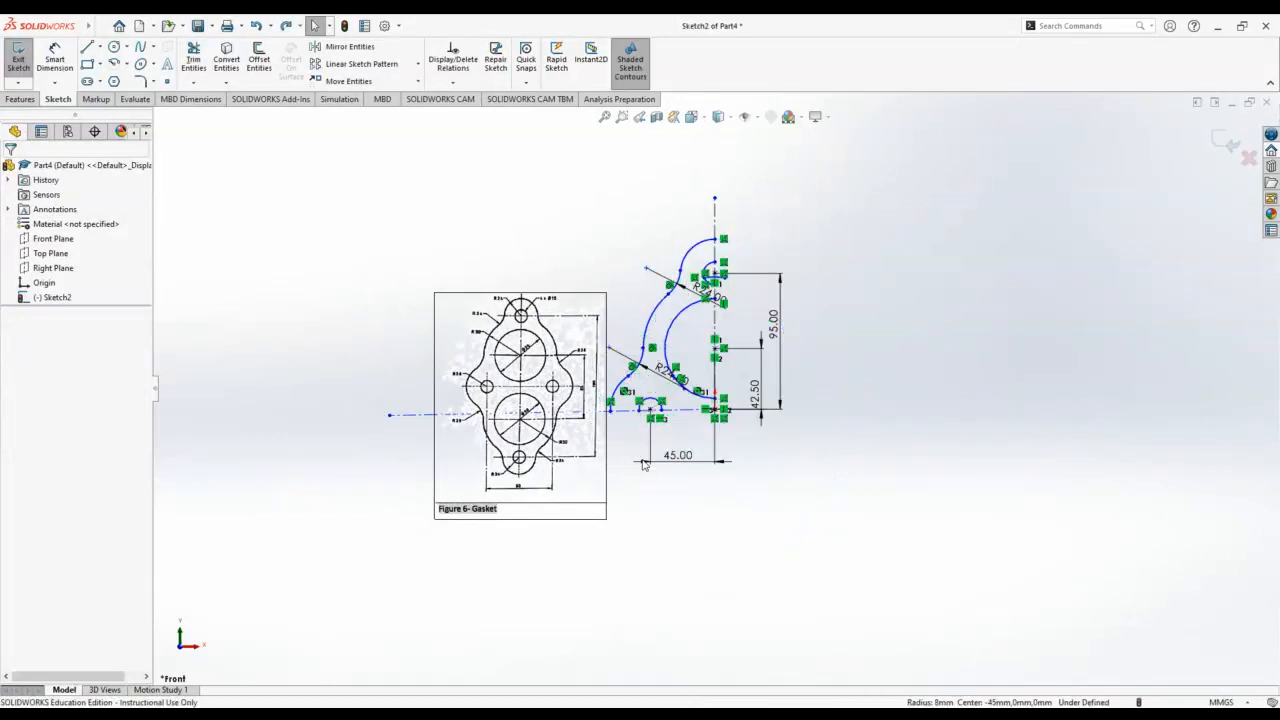
# Check the relation between the left small hole's center and the origin, and delete the slanted horizontal construction line.
pyautogui.scroll(-5, 671, 410)
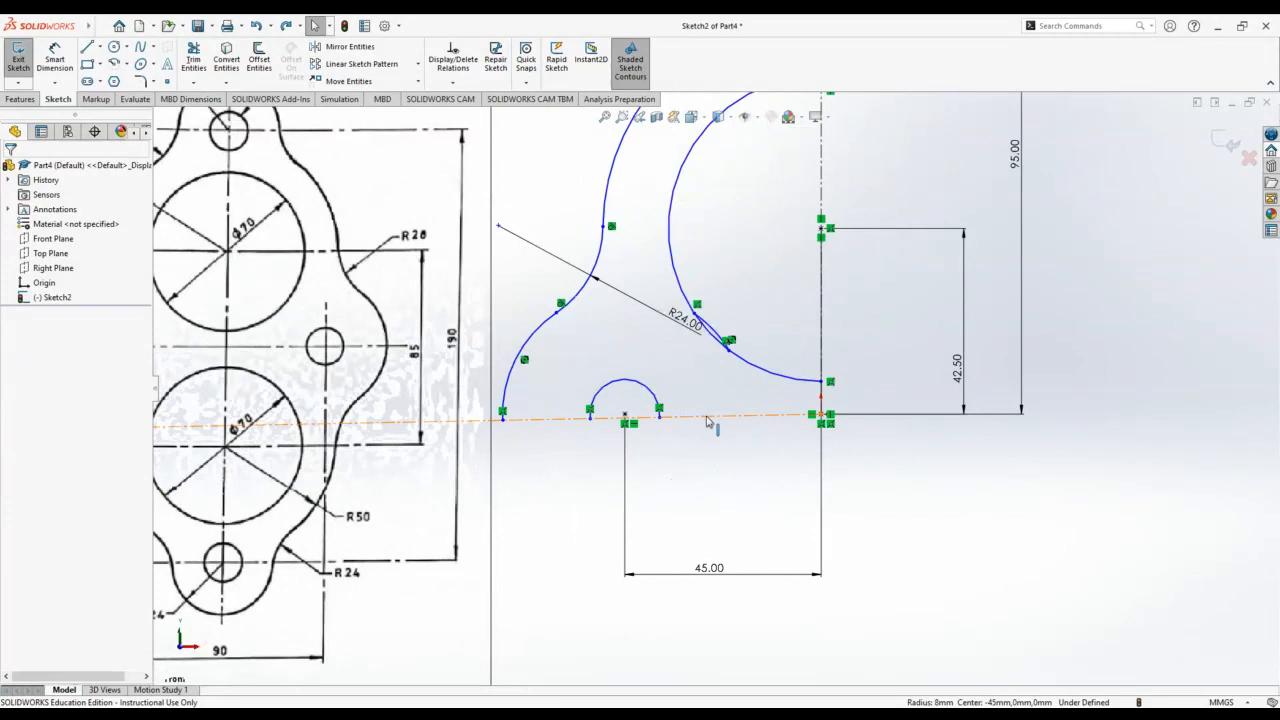
pyautogui.click(706, 418)
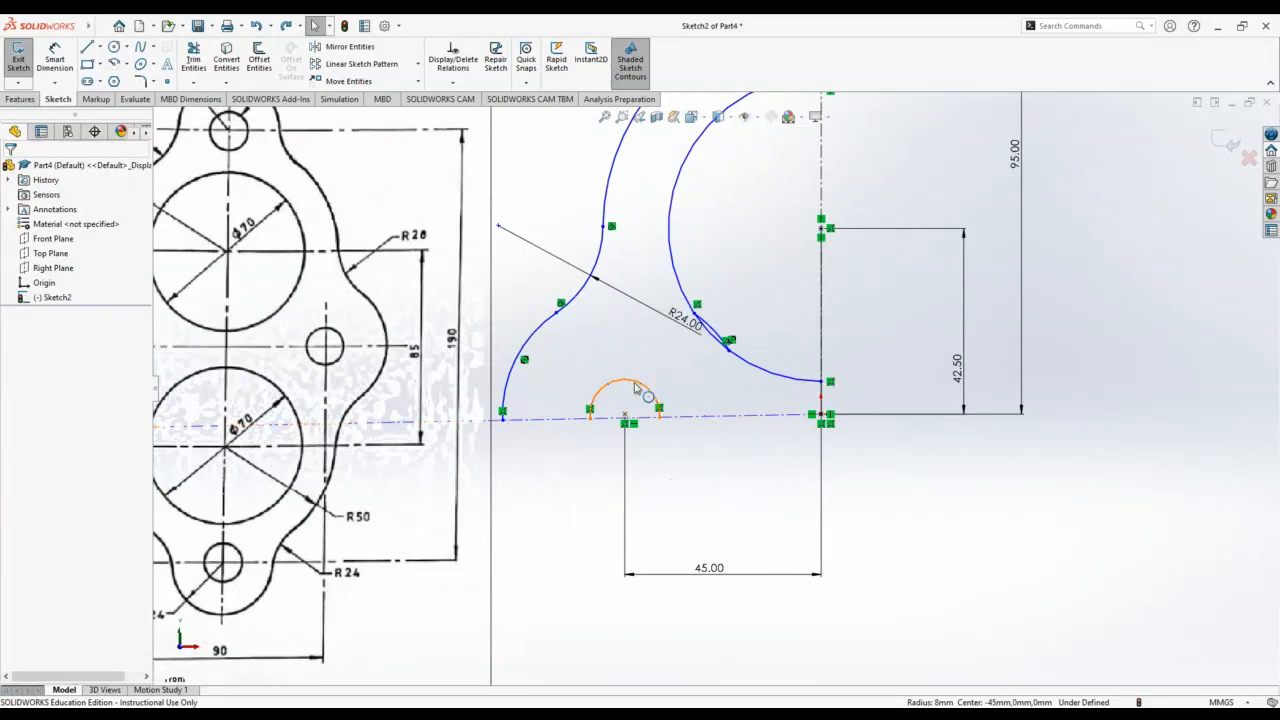
pyautogui.click(699, 418)
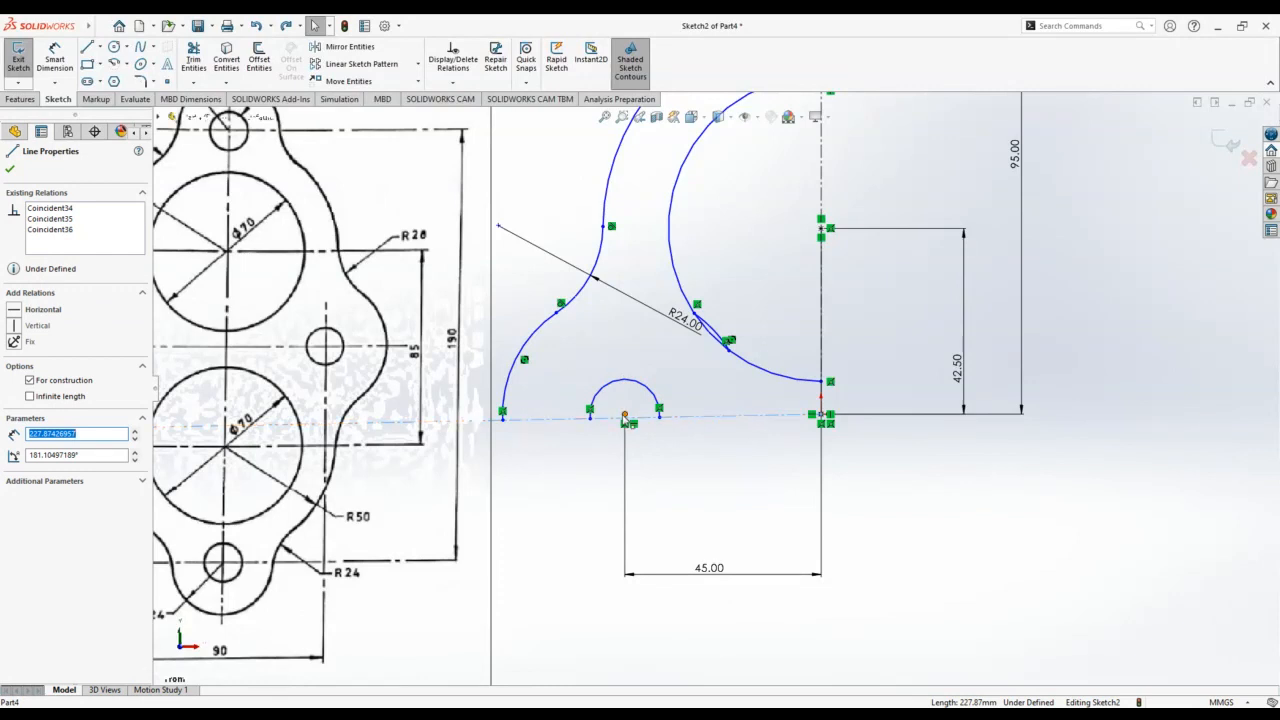
pyautogui.click(624, 418)
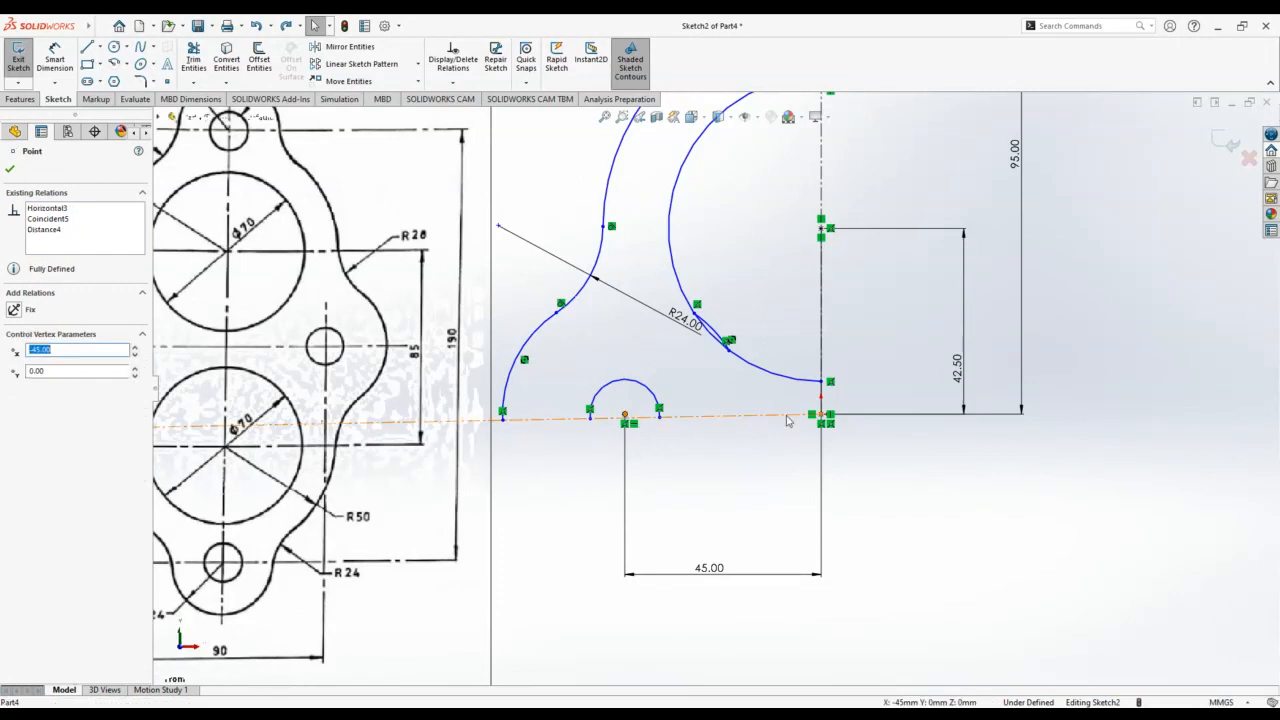
pyautogui.keyDown('ctrl'); pyautogui.click(820, 414); pyautogui.keyUp('ctrl')
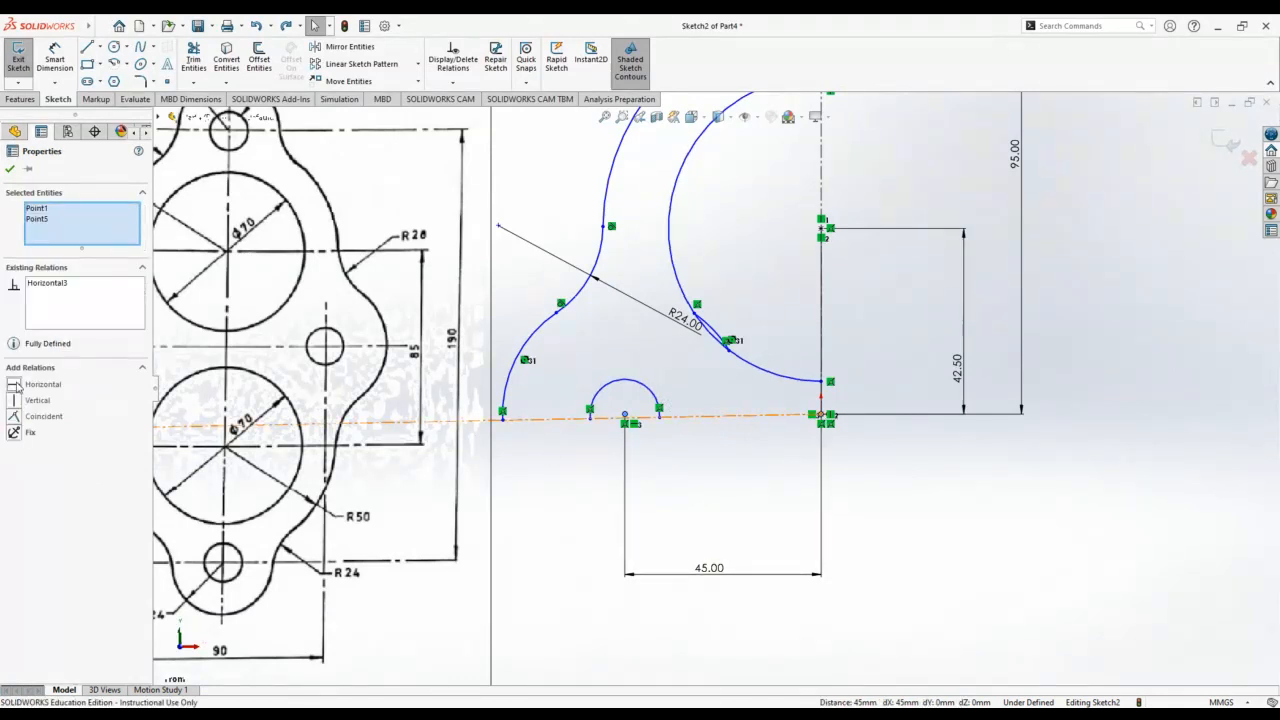
pyautogui.click(517, 513)
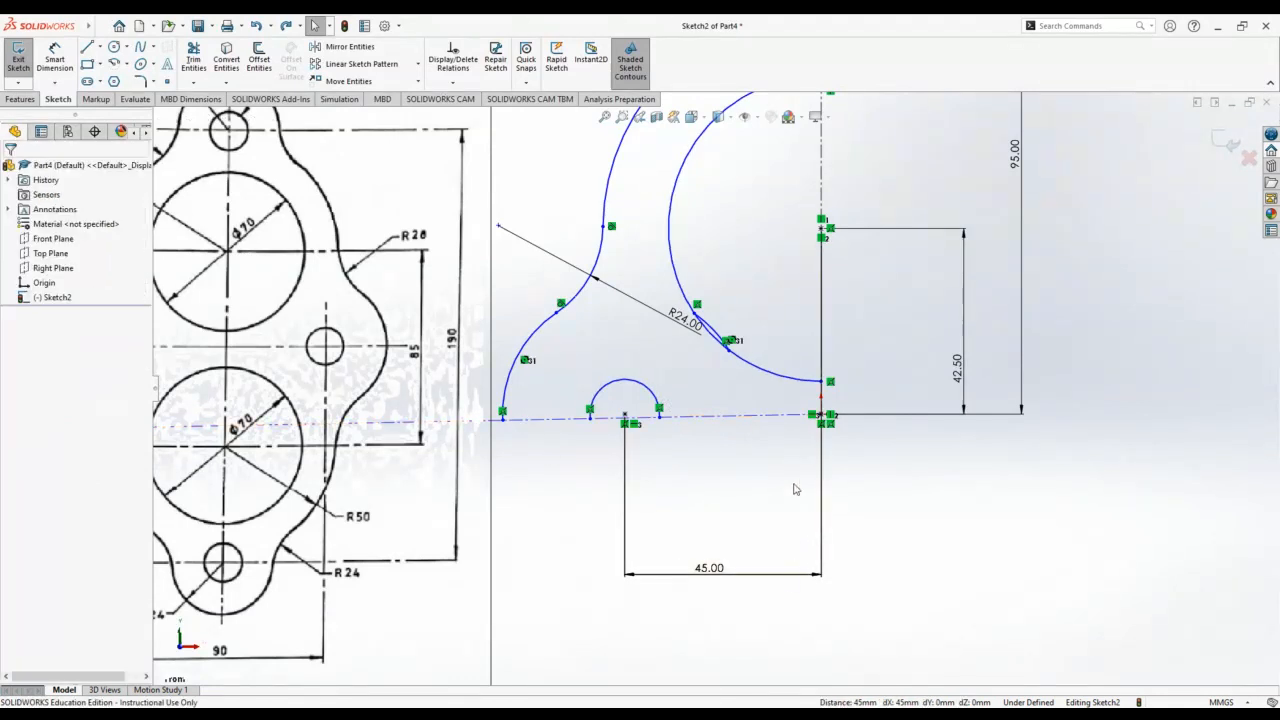
pyautogui.click(726, 418)
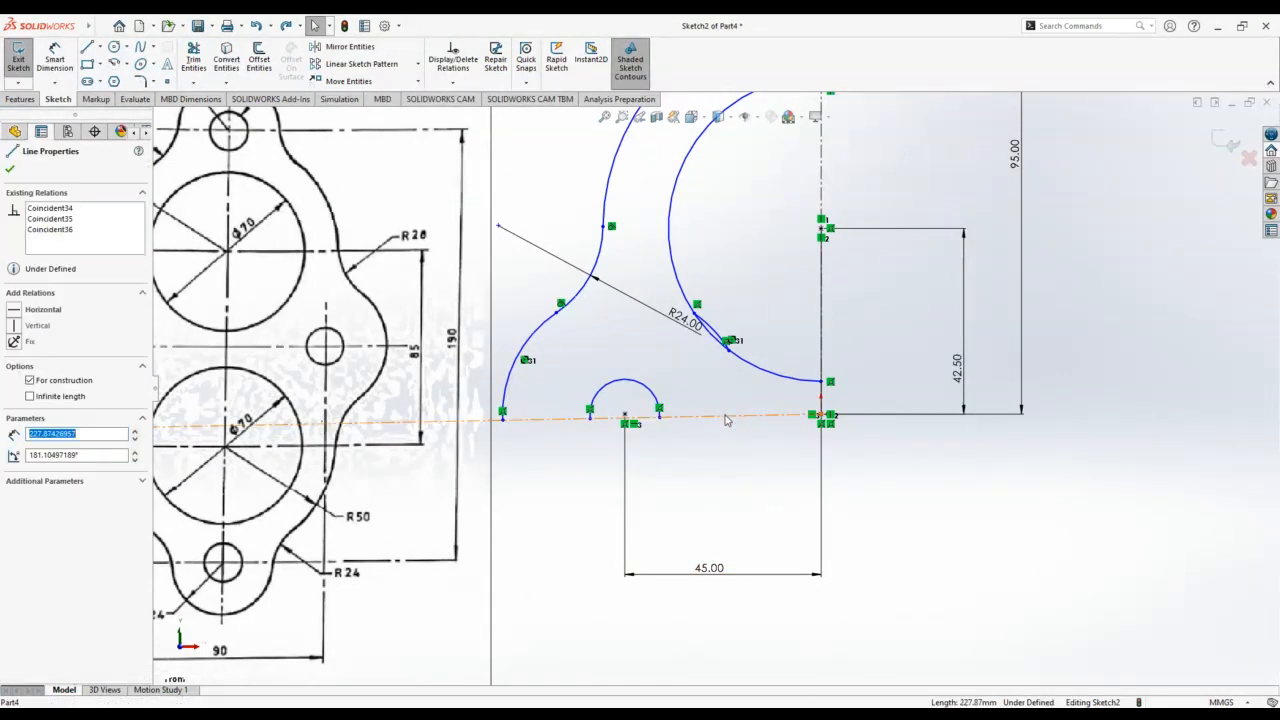
pyautogui.press('Delete')
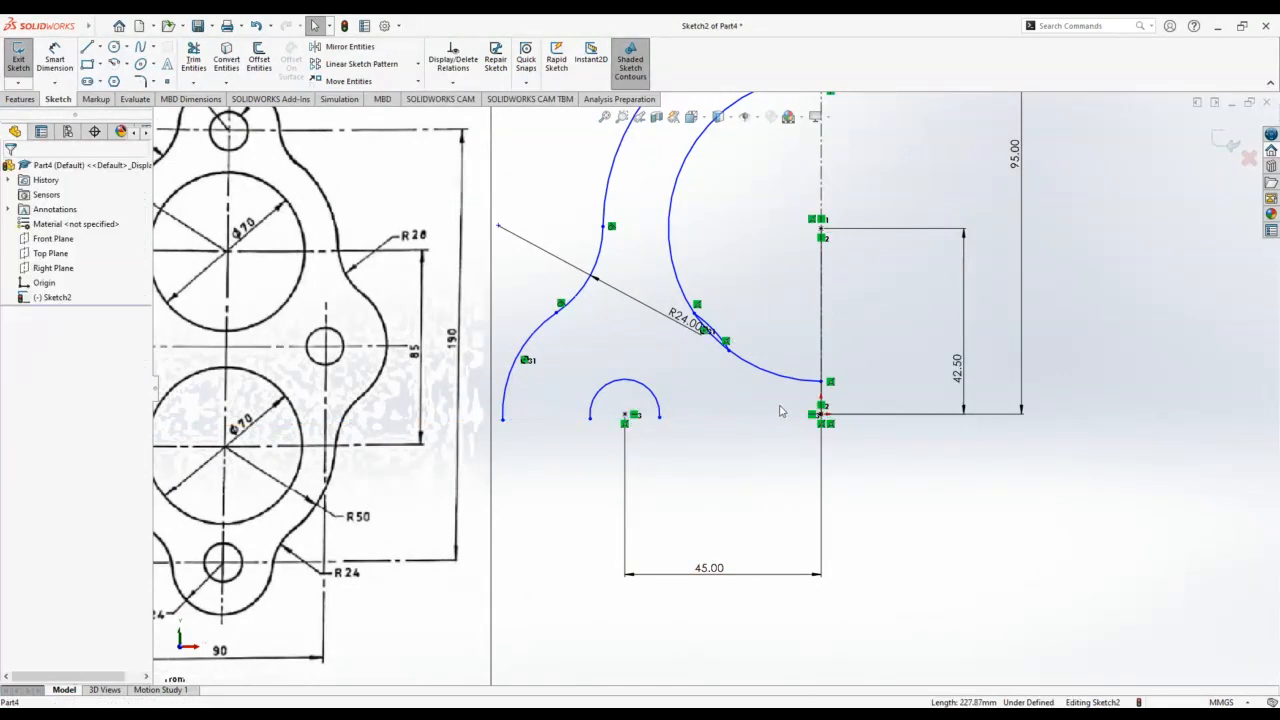
pyautogui.click(820, 413)
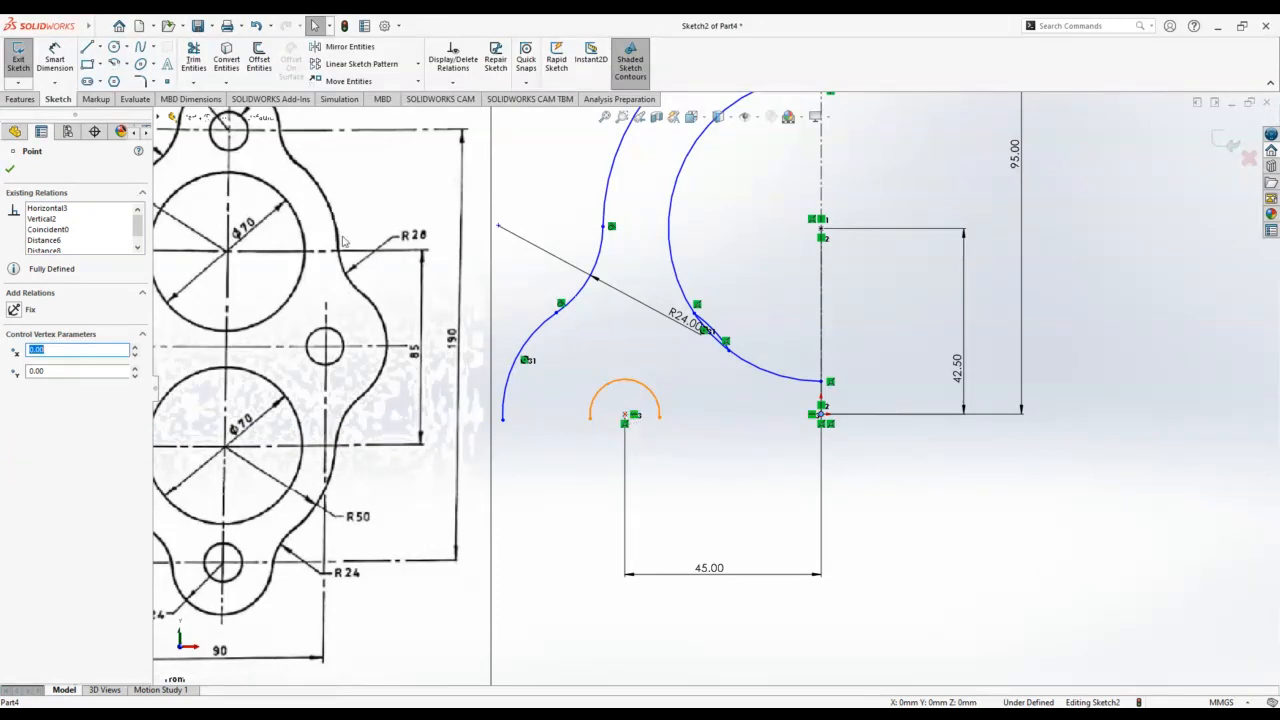
pyautogui.click(87, 47)
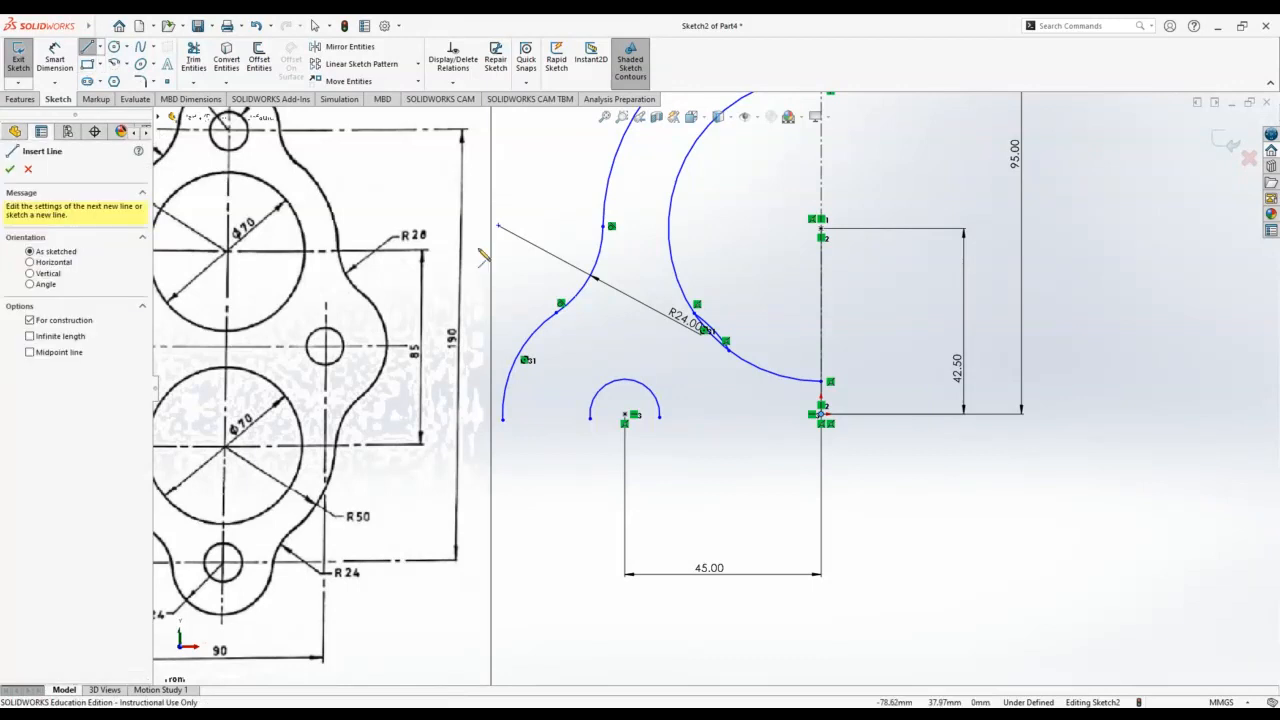
pyautogui.click(502, 419)
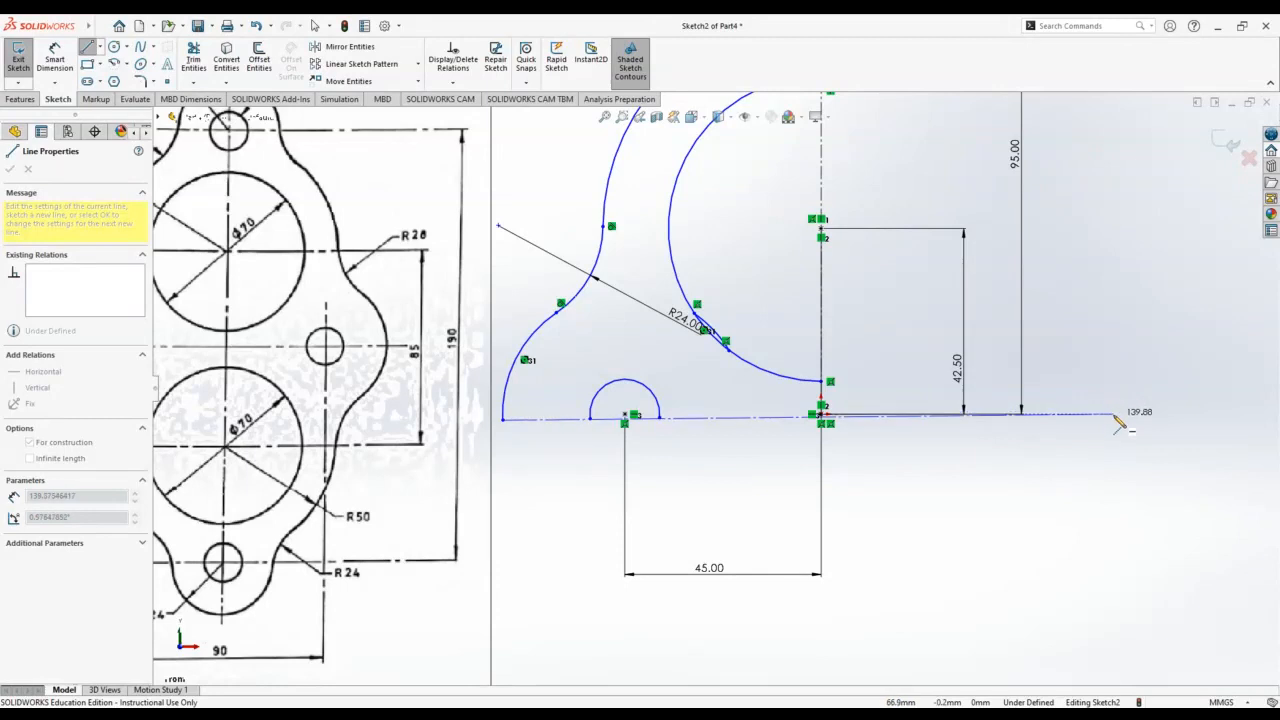
pyautogui.press('Escape')
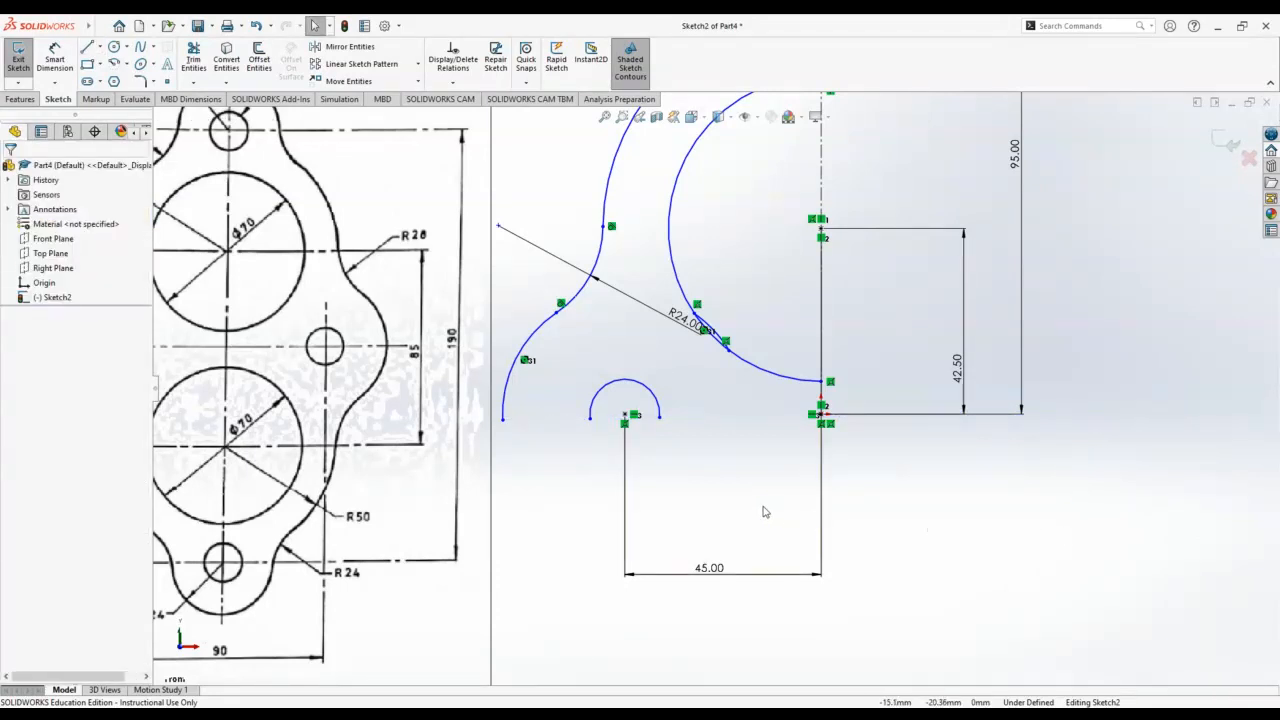
# Draw a level construction line from the origin through the left small hole's center, continuing left past the reference drawing.
pyautogui.click(625, 415)
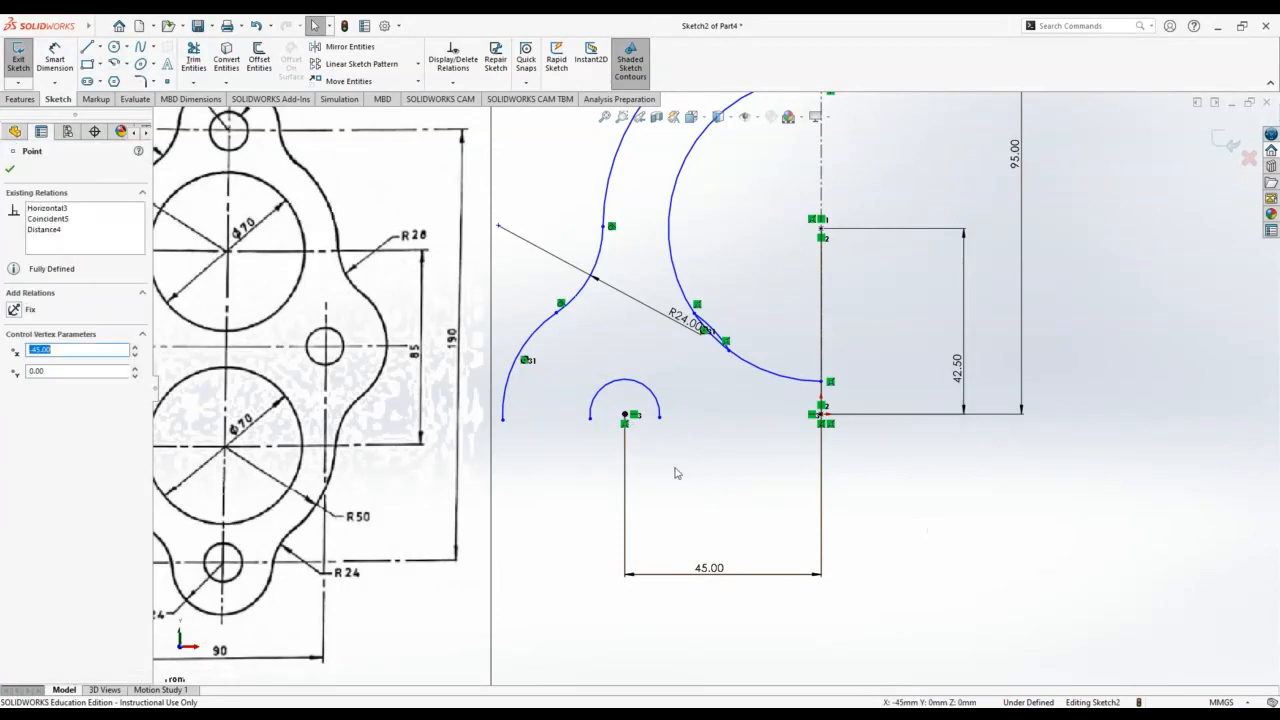
pyautogui.keyDown('ctrl'); pyautogui.click(821, 413); pyautogui.keyUp('ctrl')
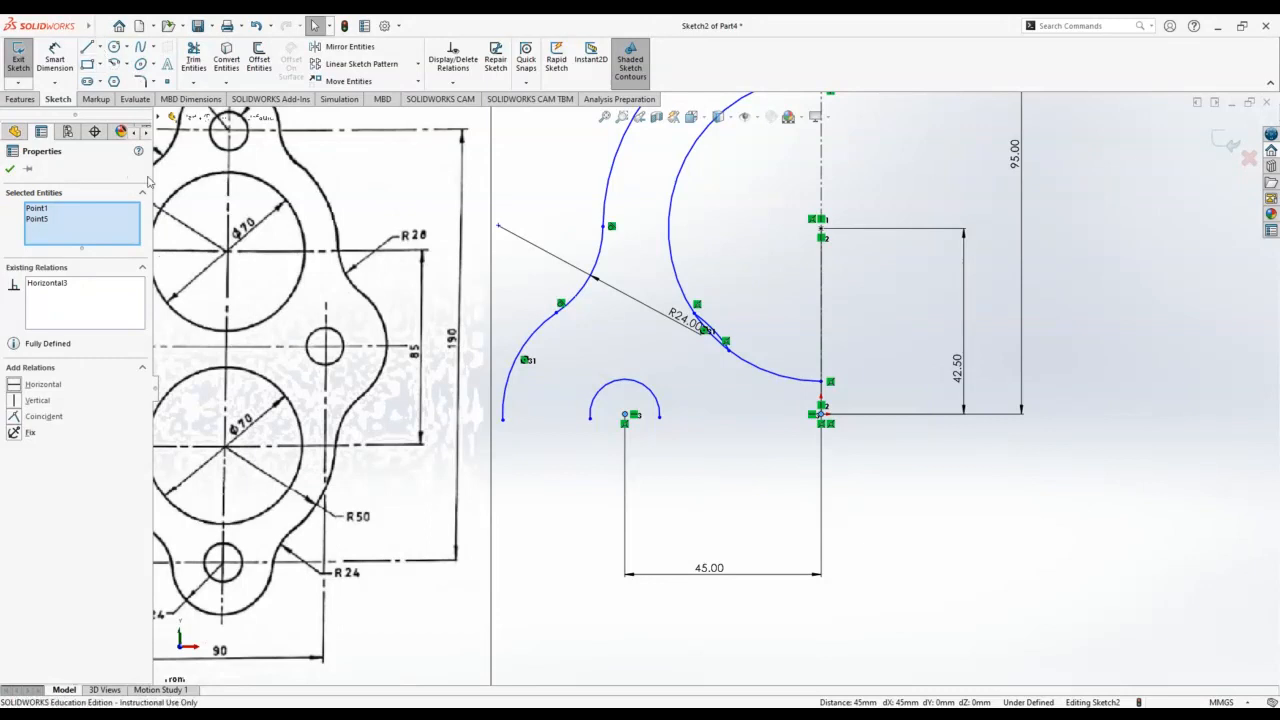
pyautogui.click(87, 47)
pyautogui.click(821, 413)
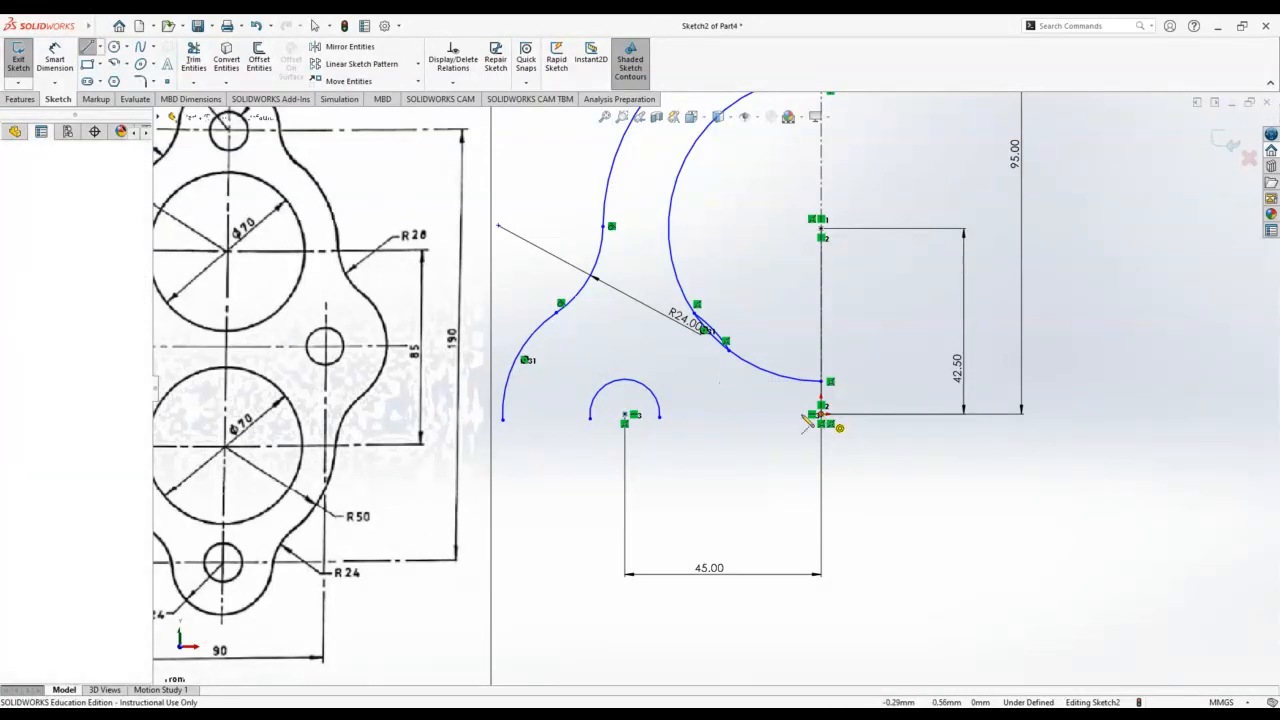
pyautogui.click(625, 414)
pyautogui.scroll(3, 498, 429)
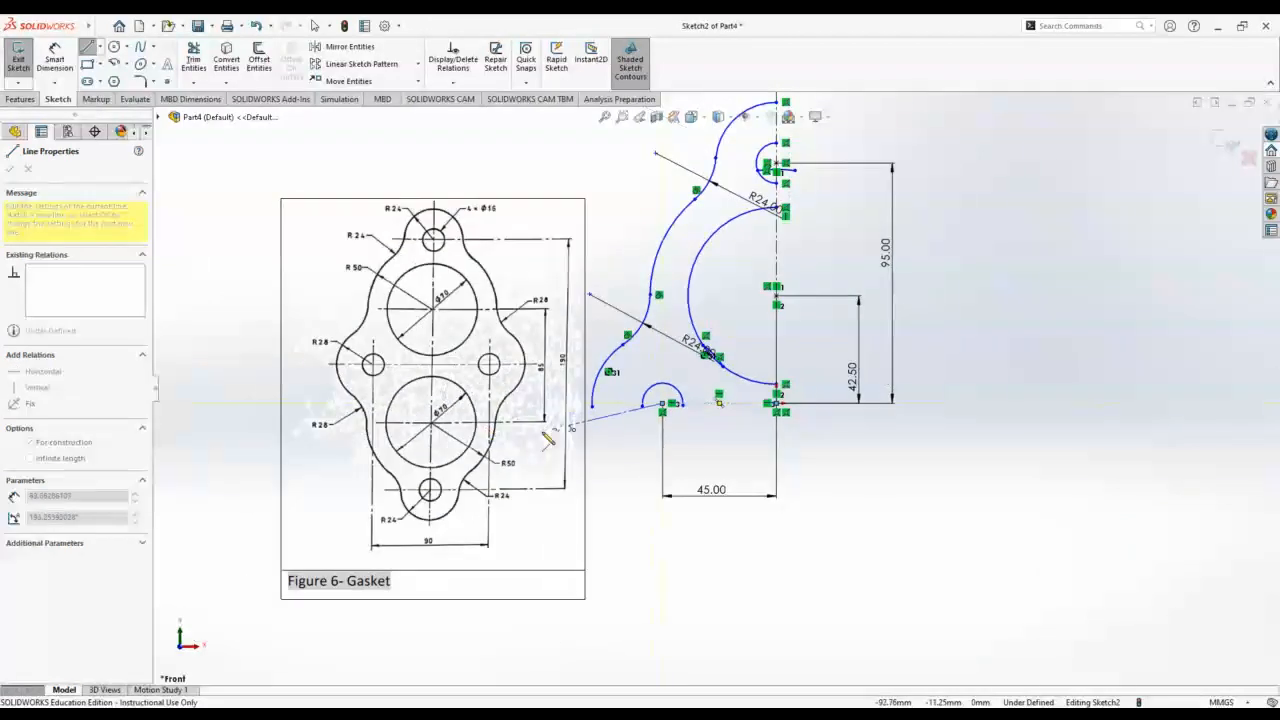
pyautogui.click(232, 405)
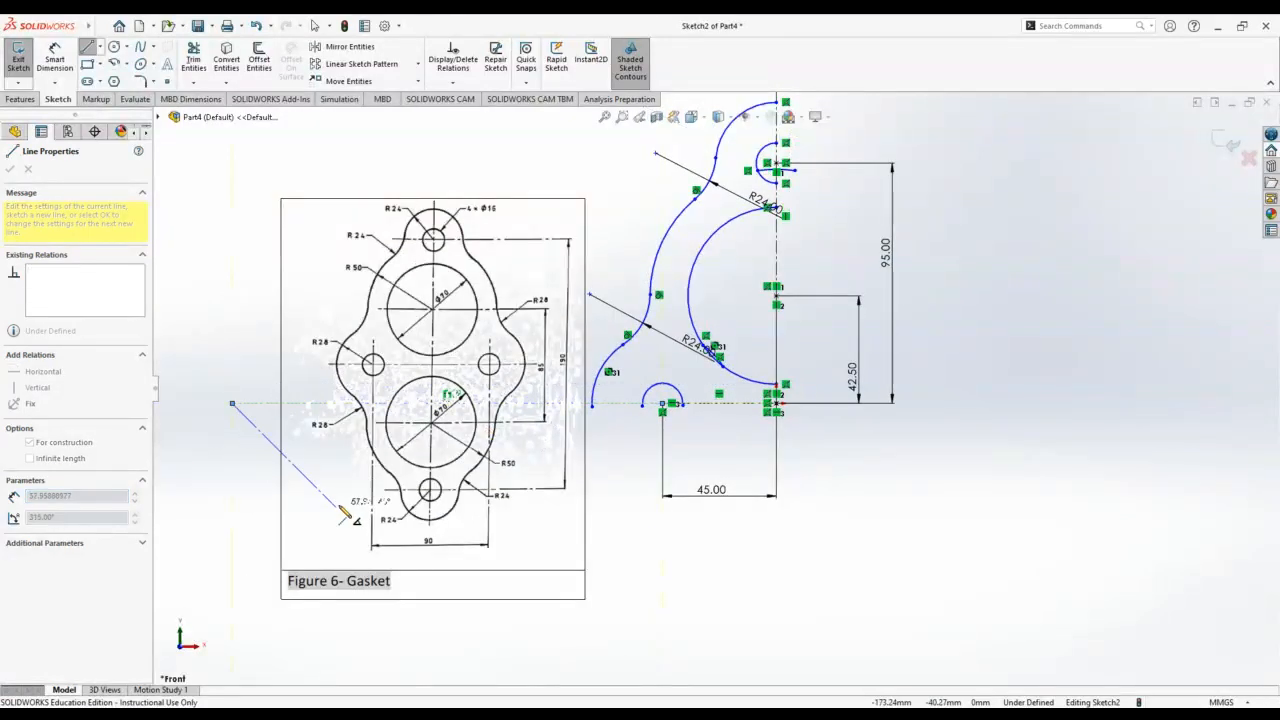
pyautogui.press('Escape')
# Trim the ends of the left small hole arc and the outer lobe arc that extend below the horizontal construction line.
pyautogui.scroll(-5, 659, 415)
pyautogui.scroll(-1, 659, 415)
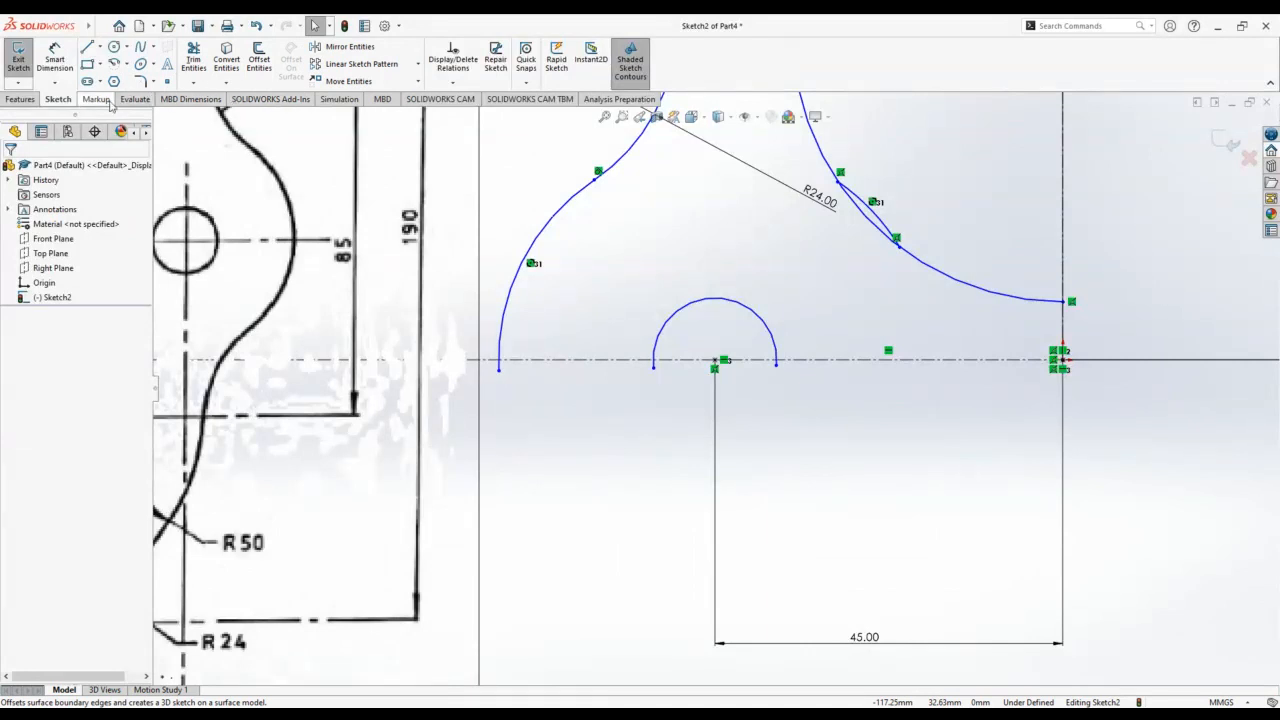
pyautogui.click(195, 60)
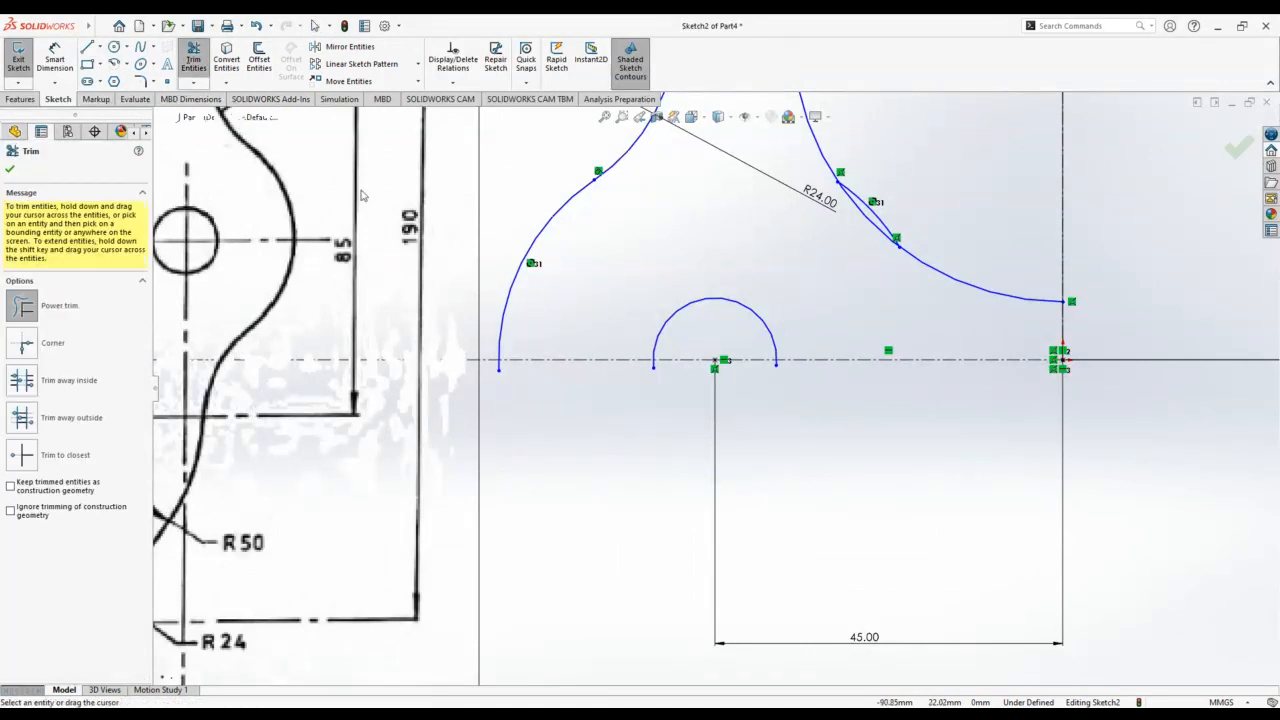
pyautogui.scroll(-2, 778, 365)
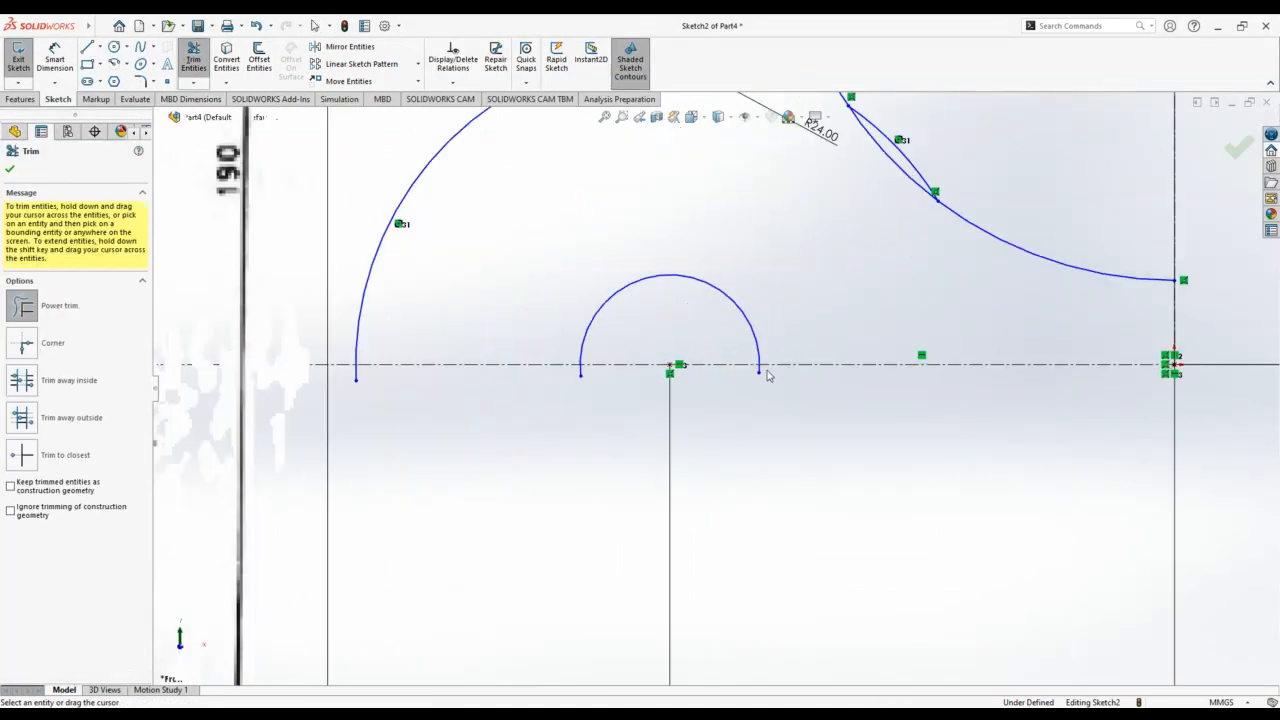
pyautogui.click(763, 372)
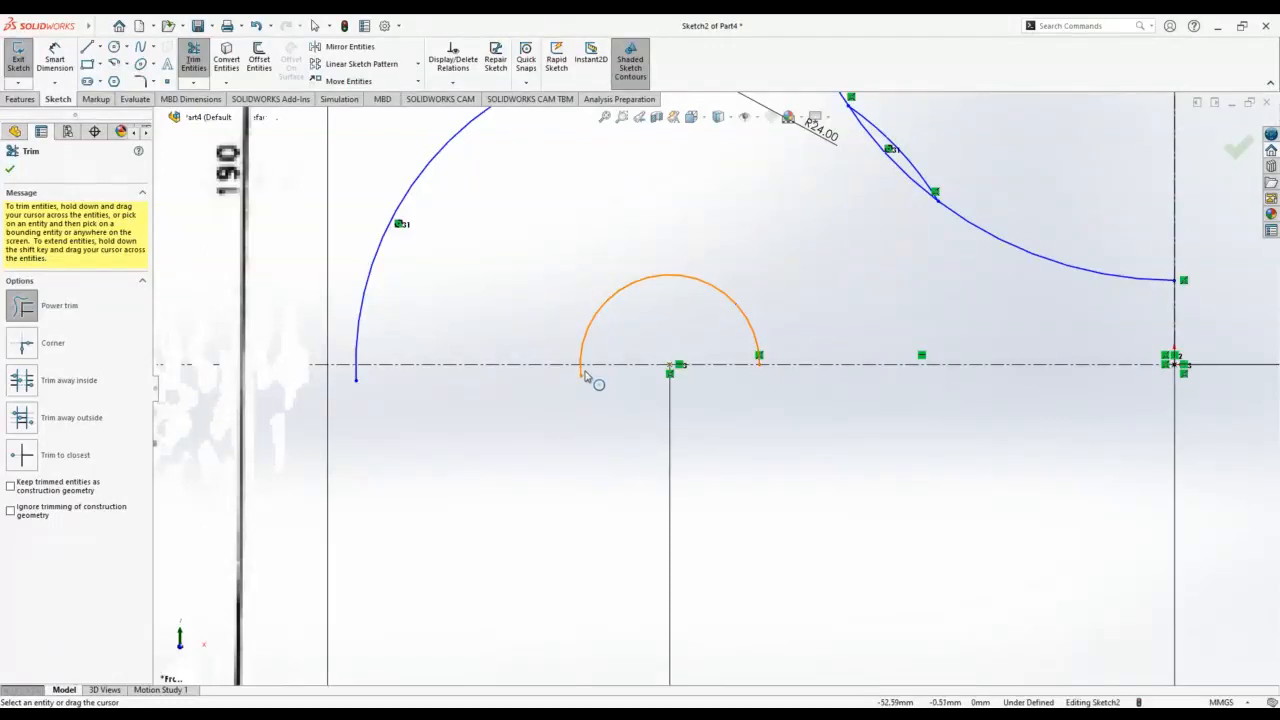
pyautogui.click(583, 376)
pyautogui.click(354, 377)
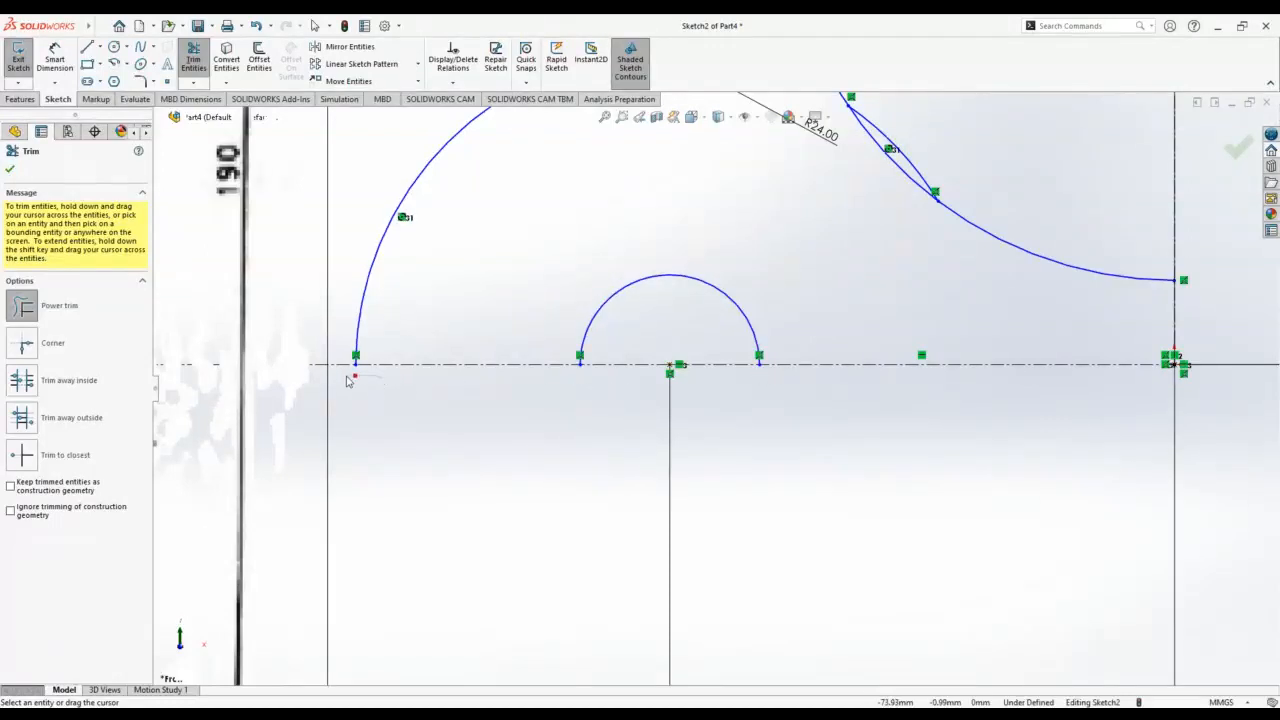
pyautogui.scroll(4, 420, 413)
pyautogui.scroll(2, 841, 410)
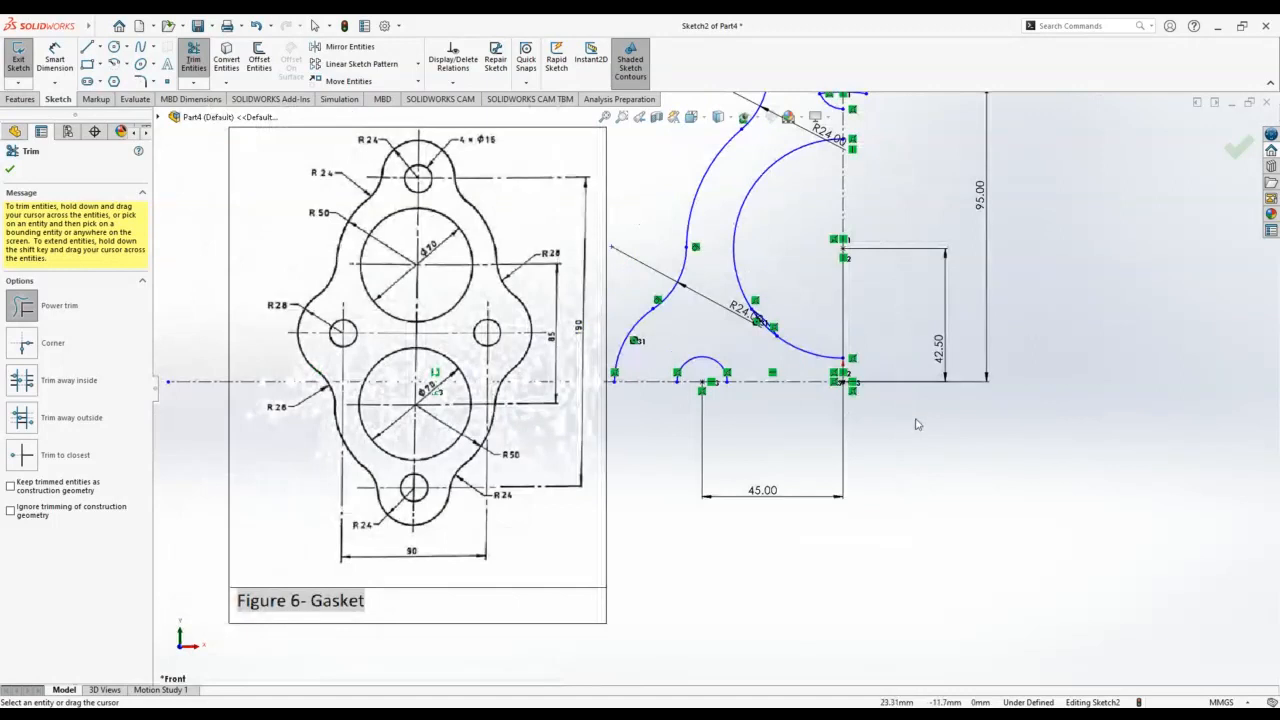
pyautogui.press('Escape')
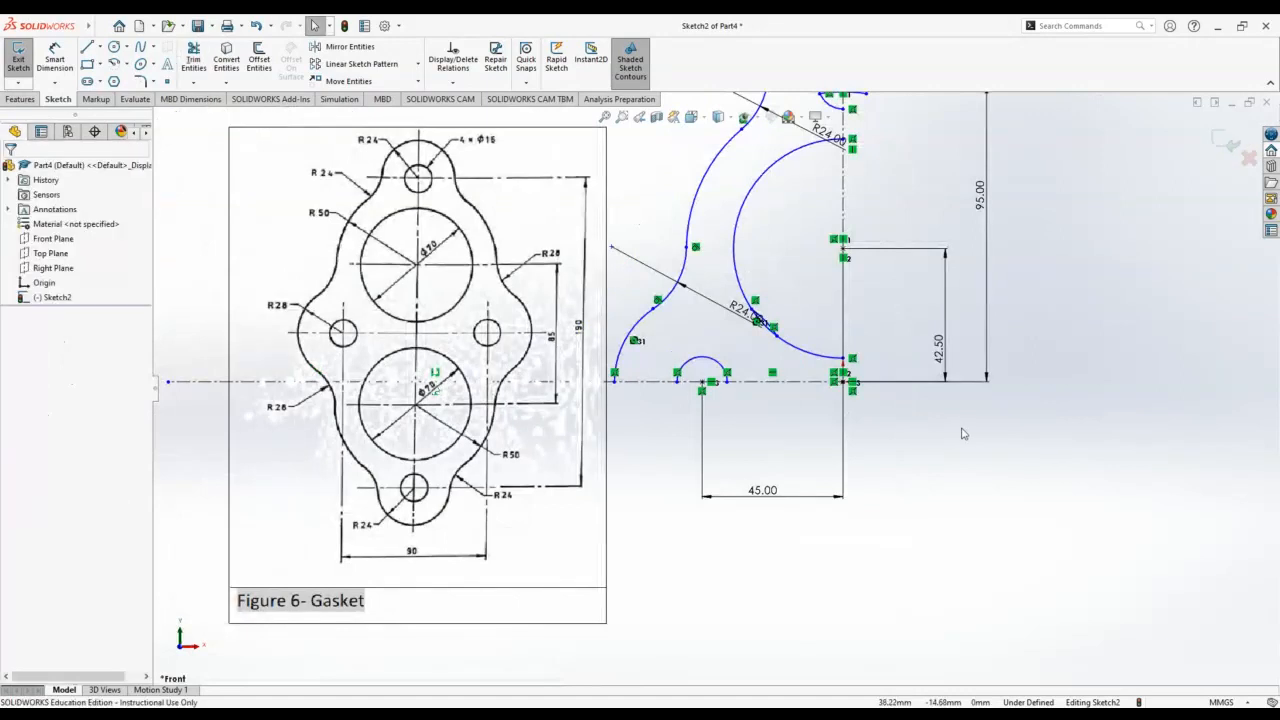
# Delete the stray 50 mm radius arc crossing the top small hole.
pyautogui.scroll(2, 966, 430)
pyautogui.scroll(-3, 802, 138)
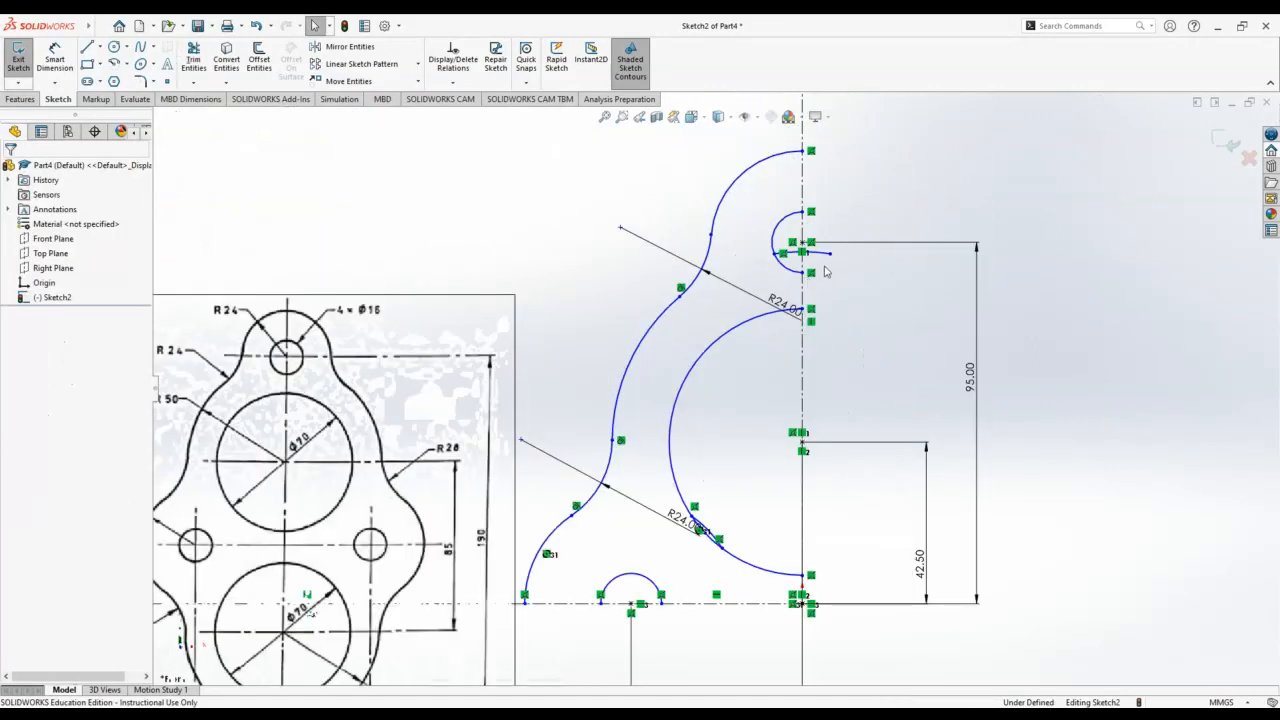
pyautogui.click(822, 253)
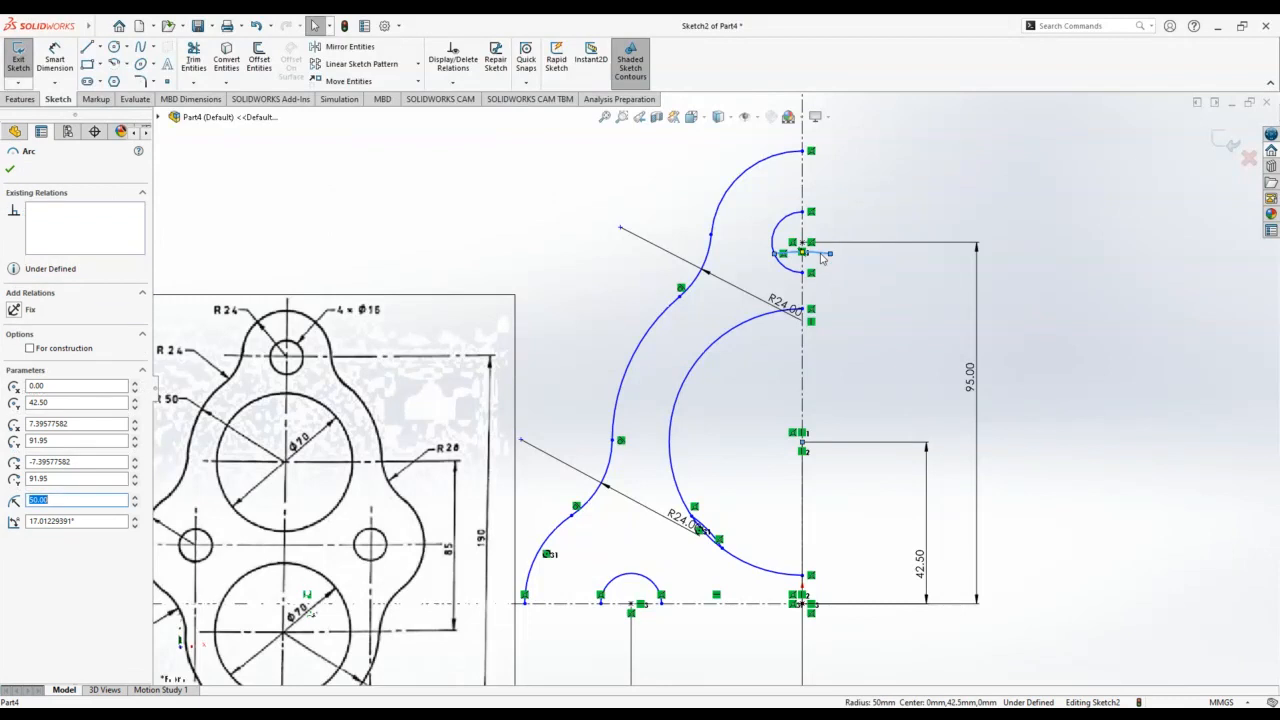
pyautogui.press('Delete')
pyautogui.press('z')
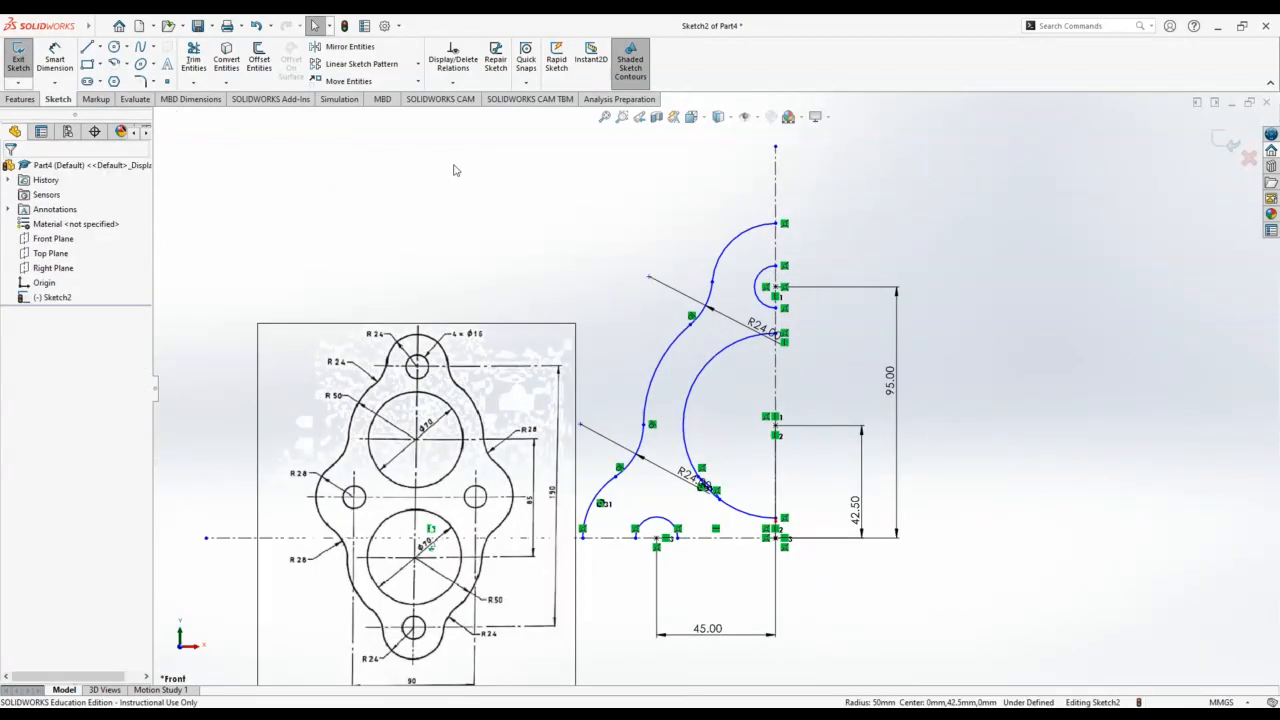
# Delete the stray short arc on the lower-left edge of the large hole.
pyautogui.scroll(-3, 713, 505)
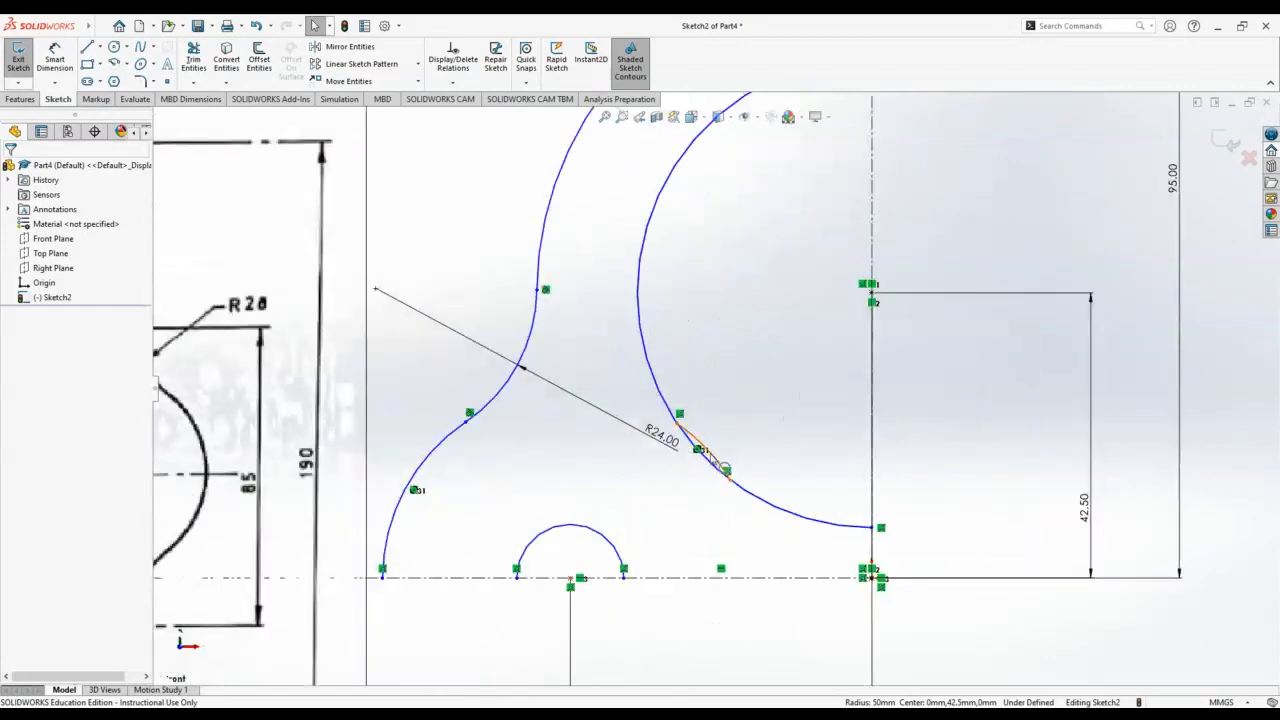
pyautogui.click(717, 460)
pyautogui.press('Delete')
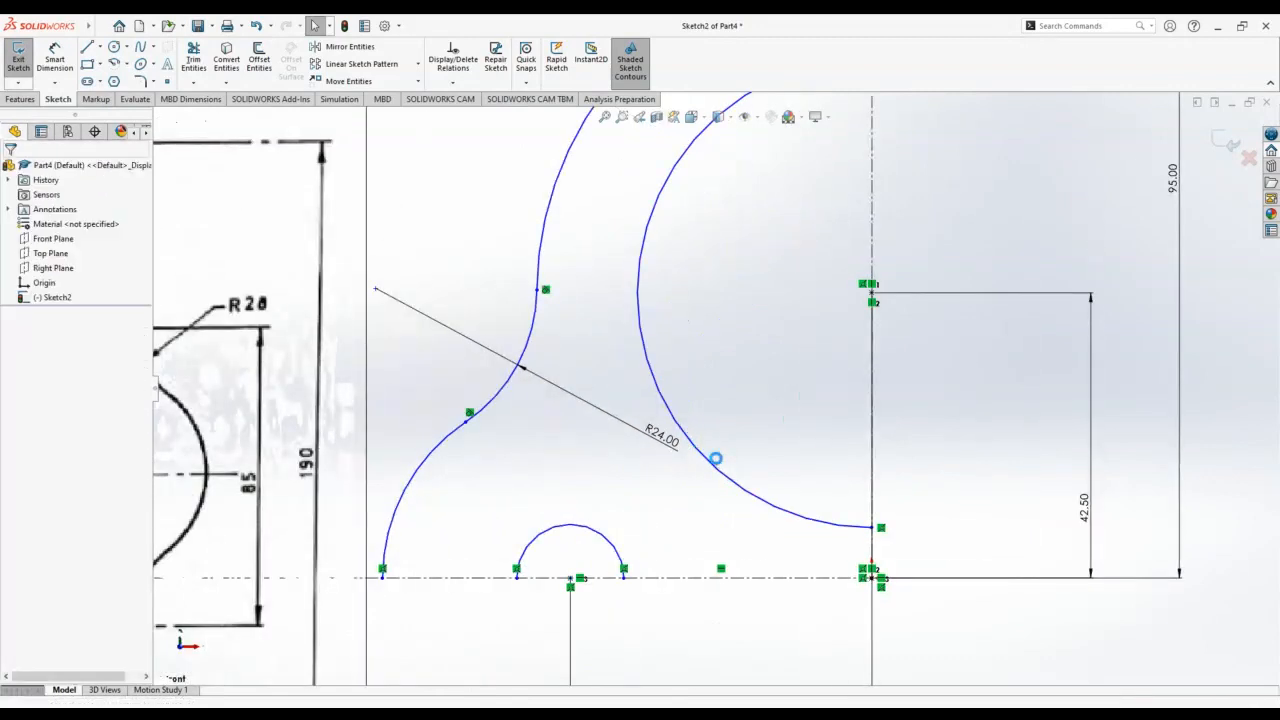
pyautogui.press('z')
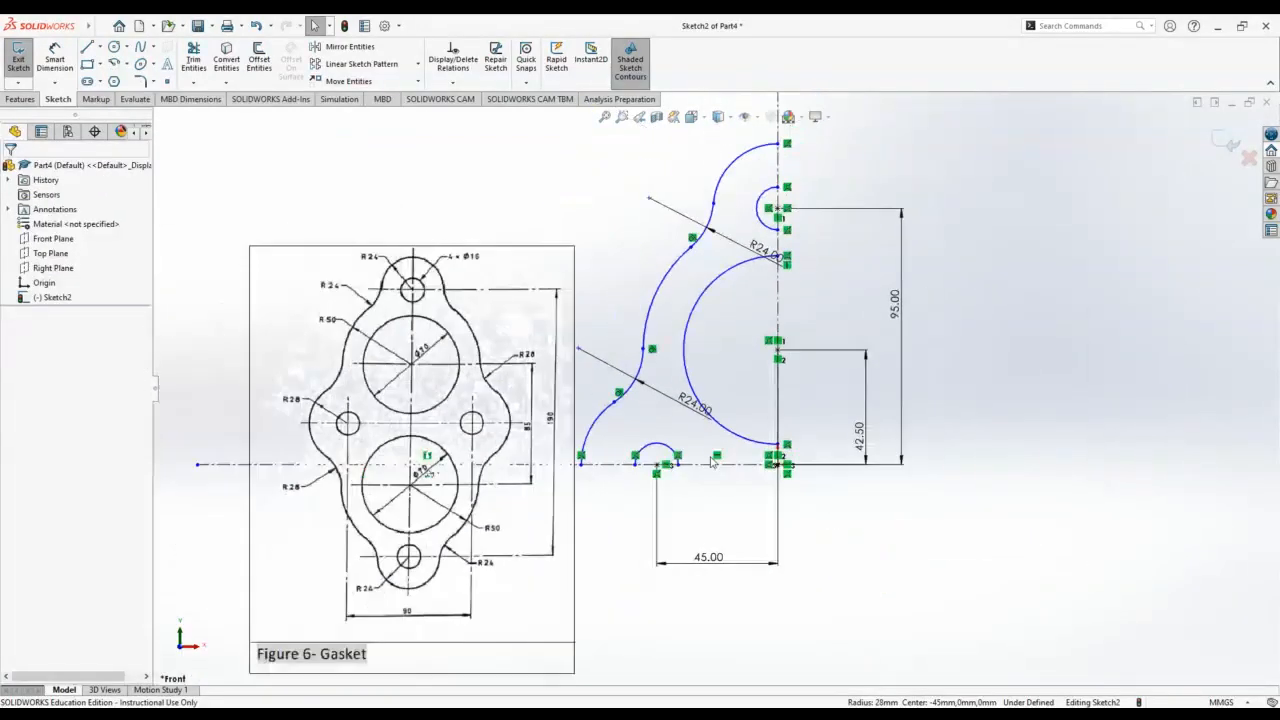
# Mirror the quarter profile's arcs and points, leaving out both construction lines, about the vertical centerline.
pyautogui.click(349, 47)
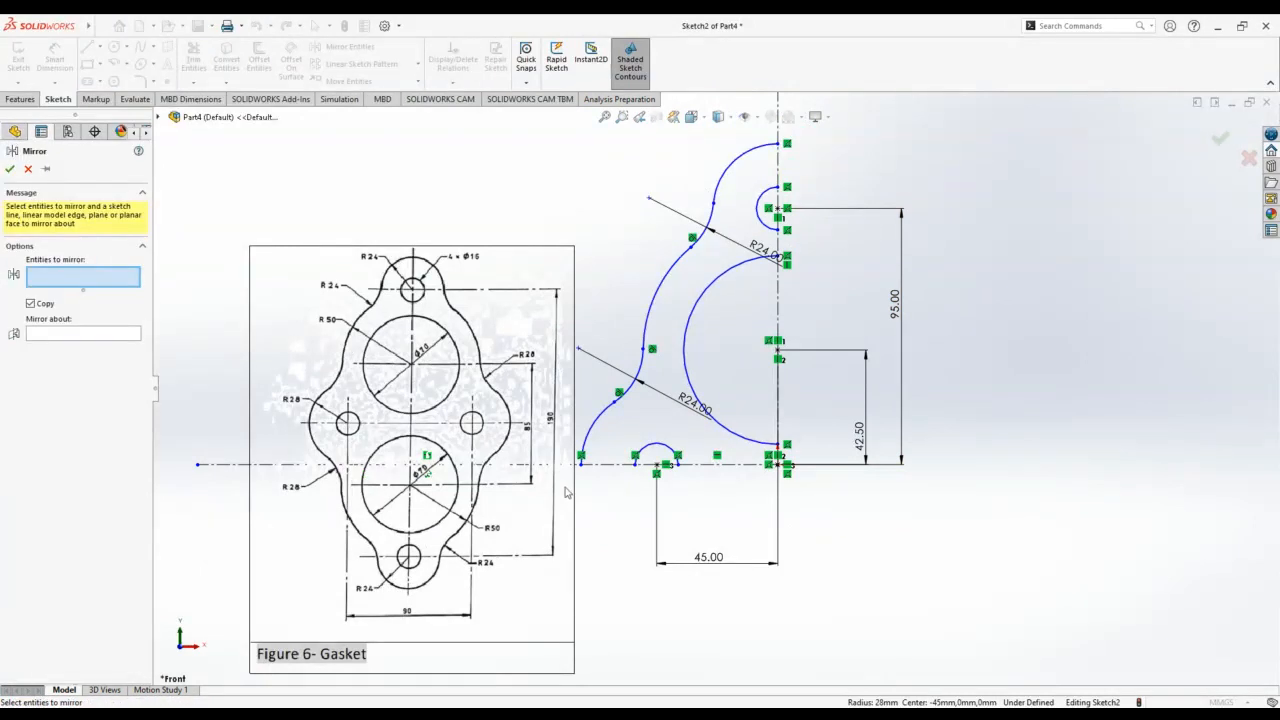
pyautogui.moveTo(822, 516)
pyautogui.mouseDown()
pyautogui.moveTo(663, 279)
pyautogui.moveTo(560, 161)
pyautogui.moveTo(592, 124)
pyautogui.moveTo(573, 121)
pyautogui.mouseUp()
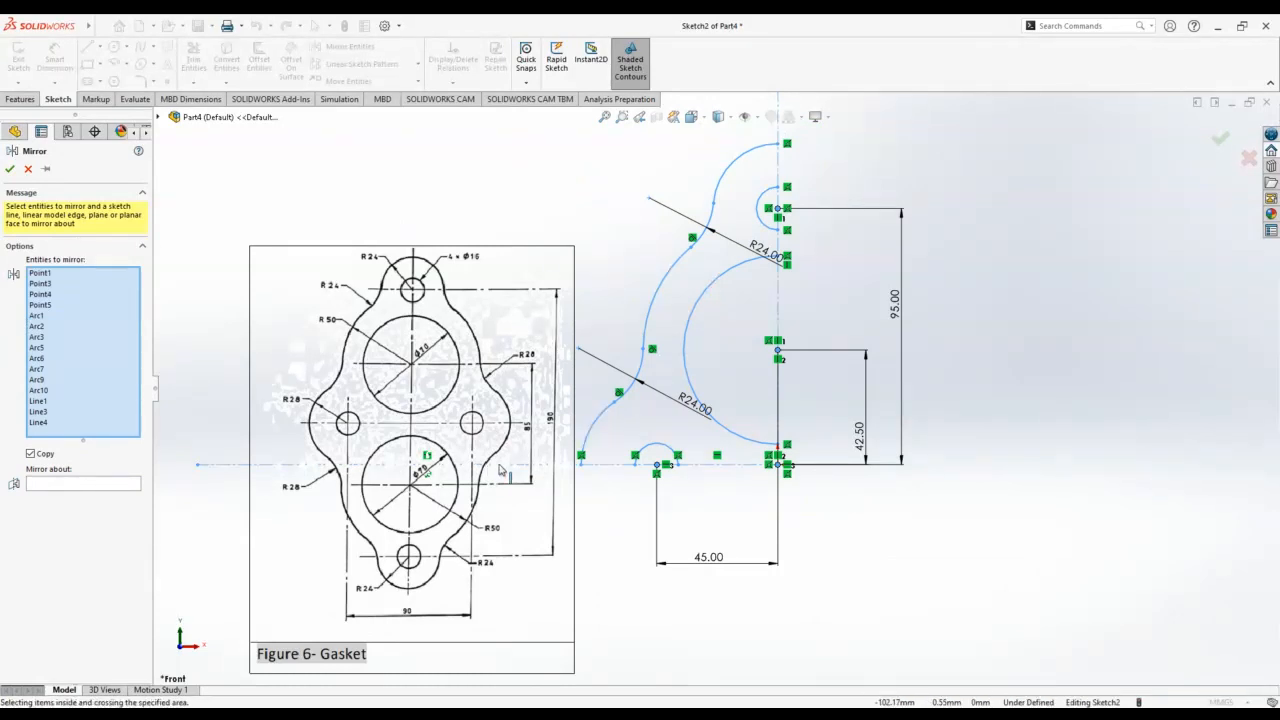
pyautogui.click(748, 466)
pyautogui.click(606, 464)
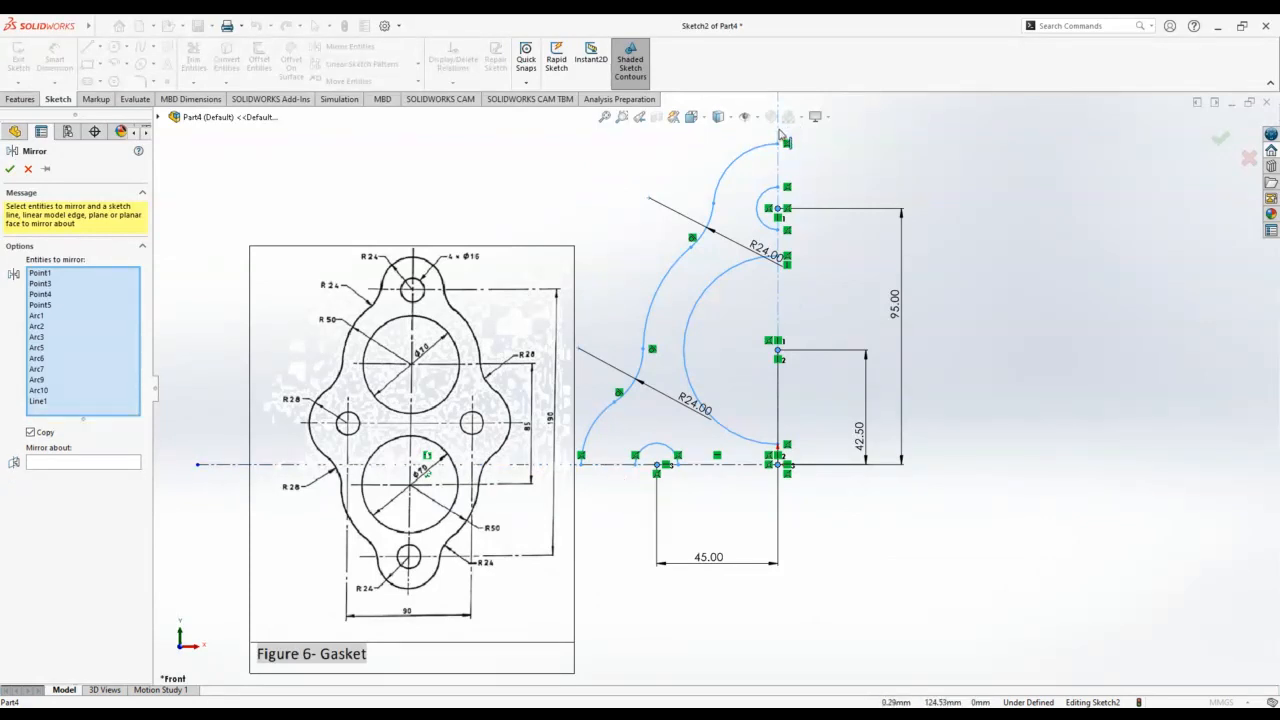
pyautogui.click(779, 137)
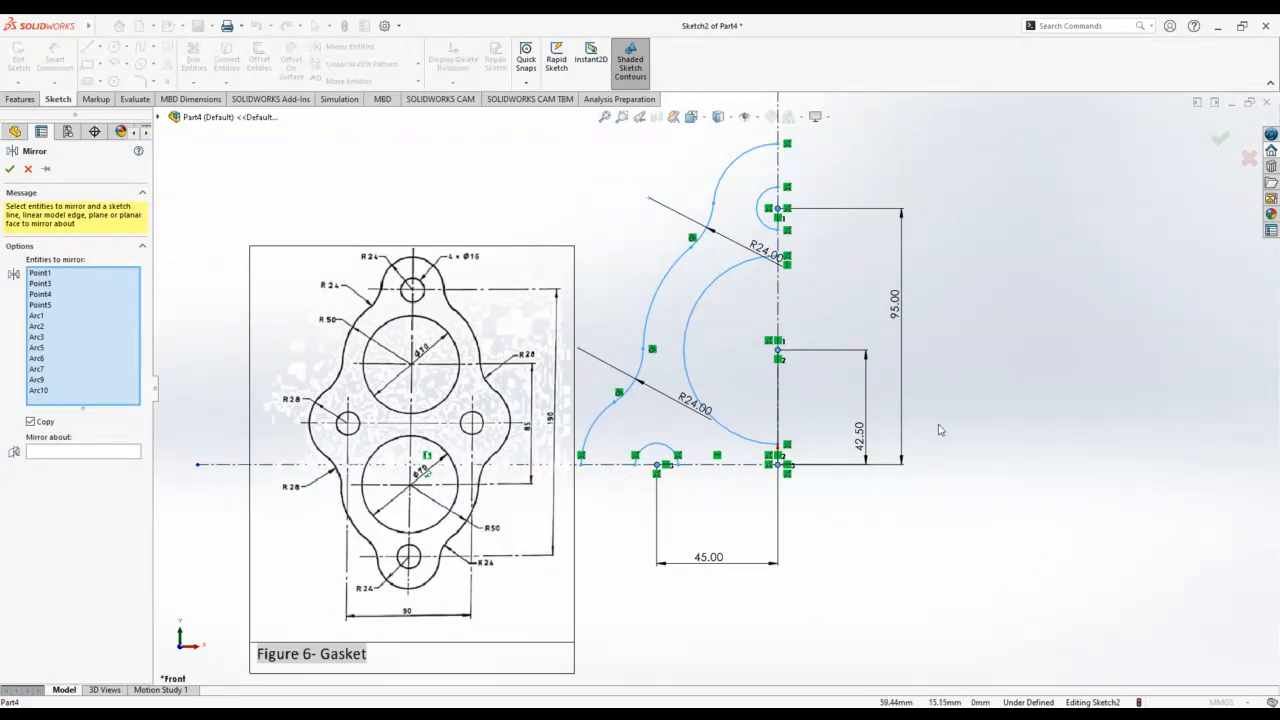
pyautogui.click(100, 455)
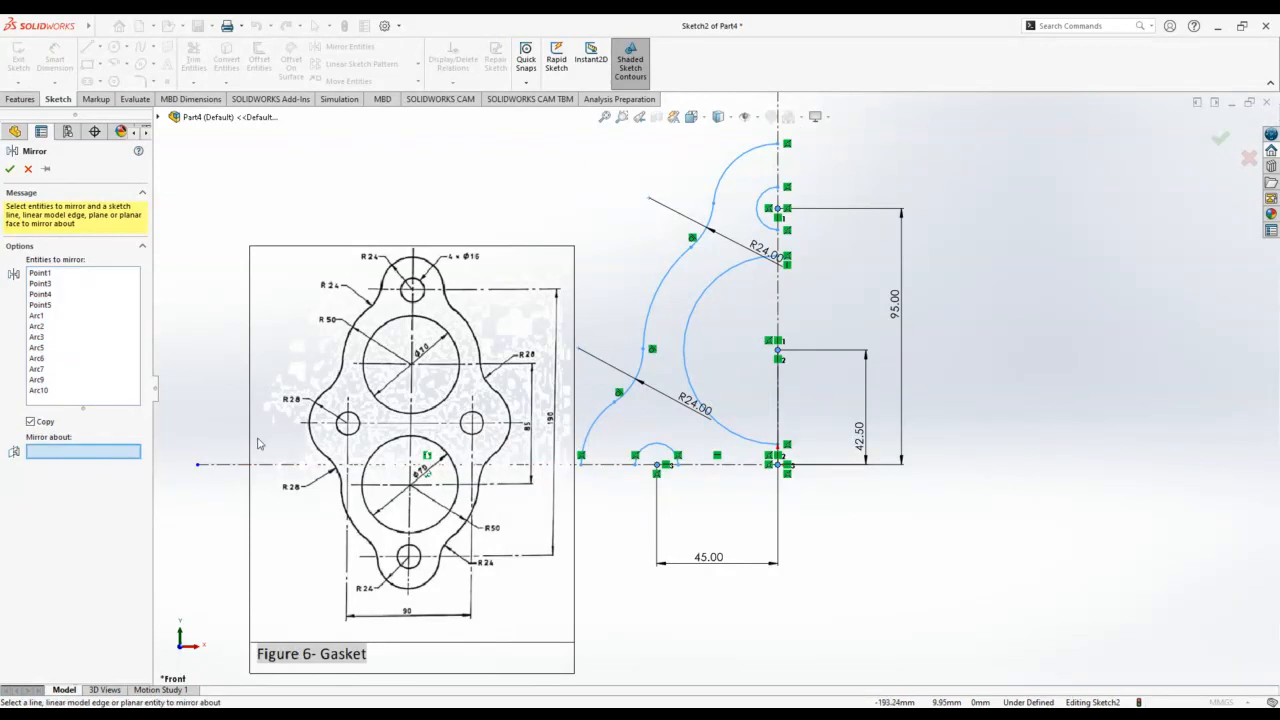
pyautogui.click(781, 131)
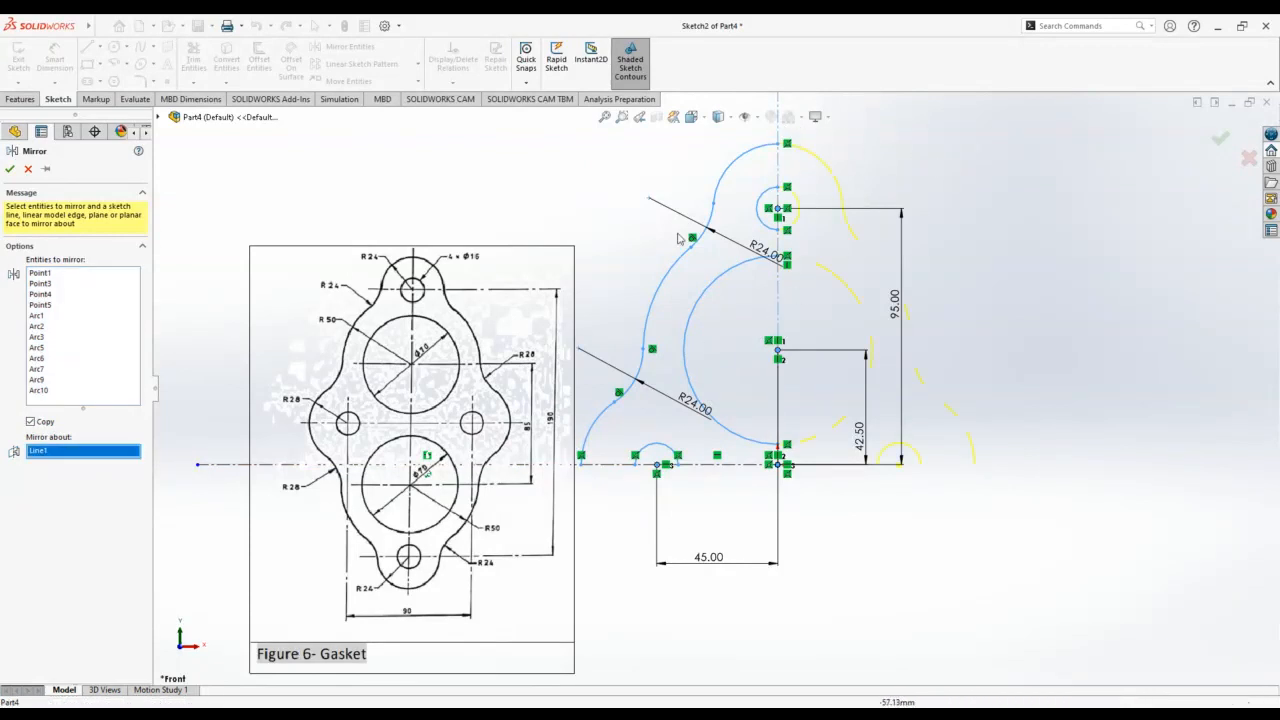
pyautogui.click(10, 169)
# Mirror the upper half of the gasket, including the vertical centerline, about the horizontal construction line.
pyautogui.scroll(1, 1019, 420)
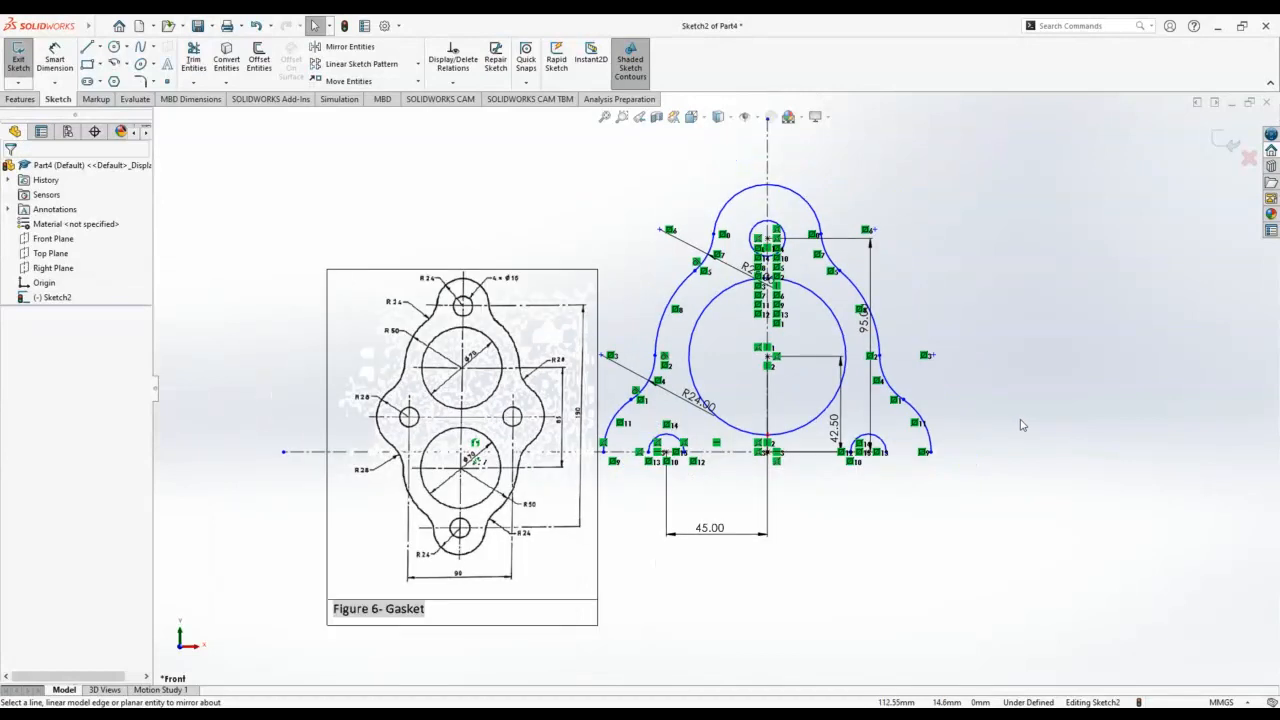
pyautogui.click(345, 47)
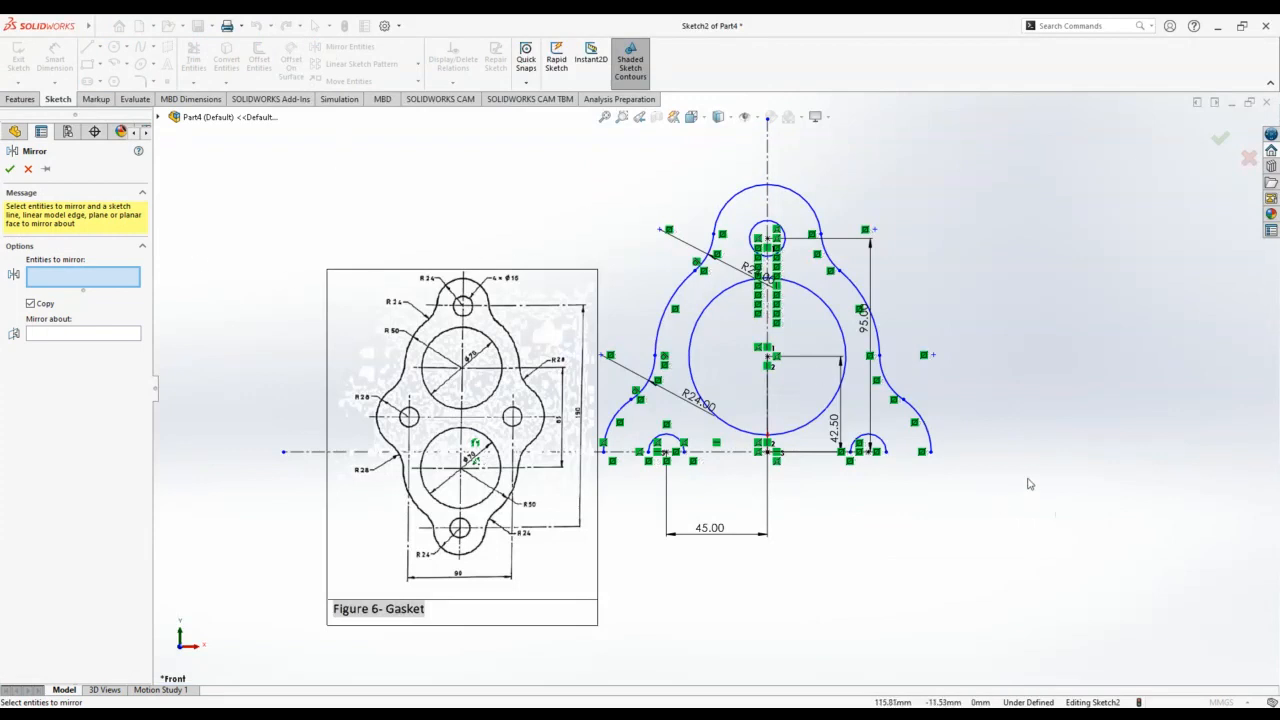
pyautogui.moveTo(1026, 476)
pyautogui.mouseDown()
pyautogui.moveTo(604, 218)
pyautogui.moveTo(597, 150)
pyautogui.mouseUp()
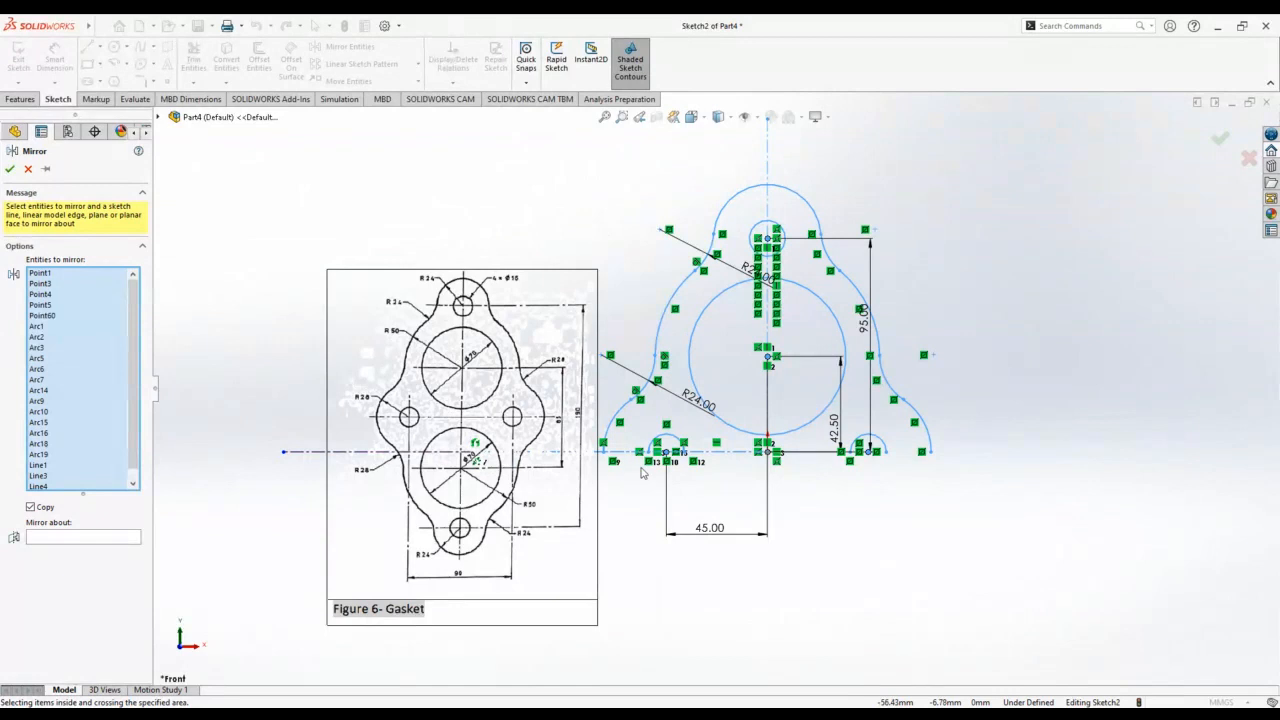
pyautogui.click(721, 456)
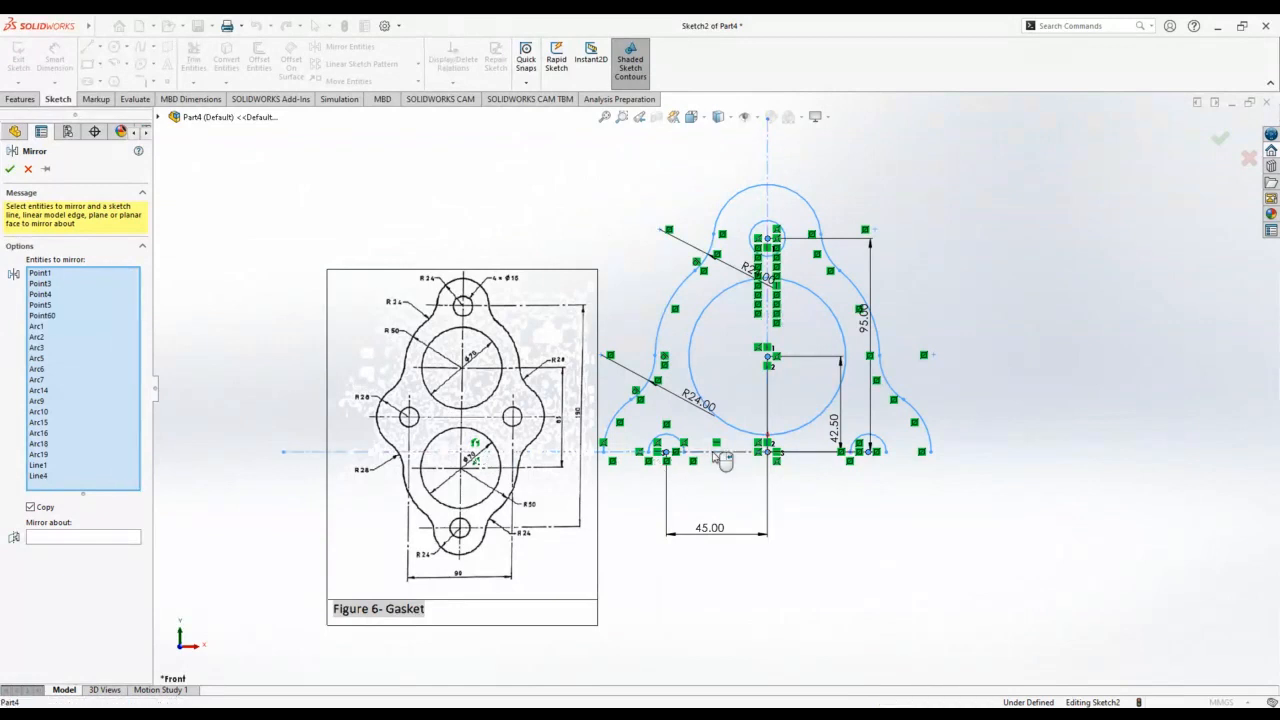
pyautogui.click(623, 453)
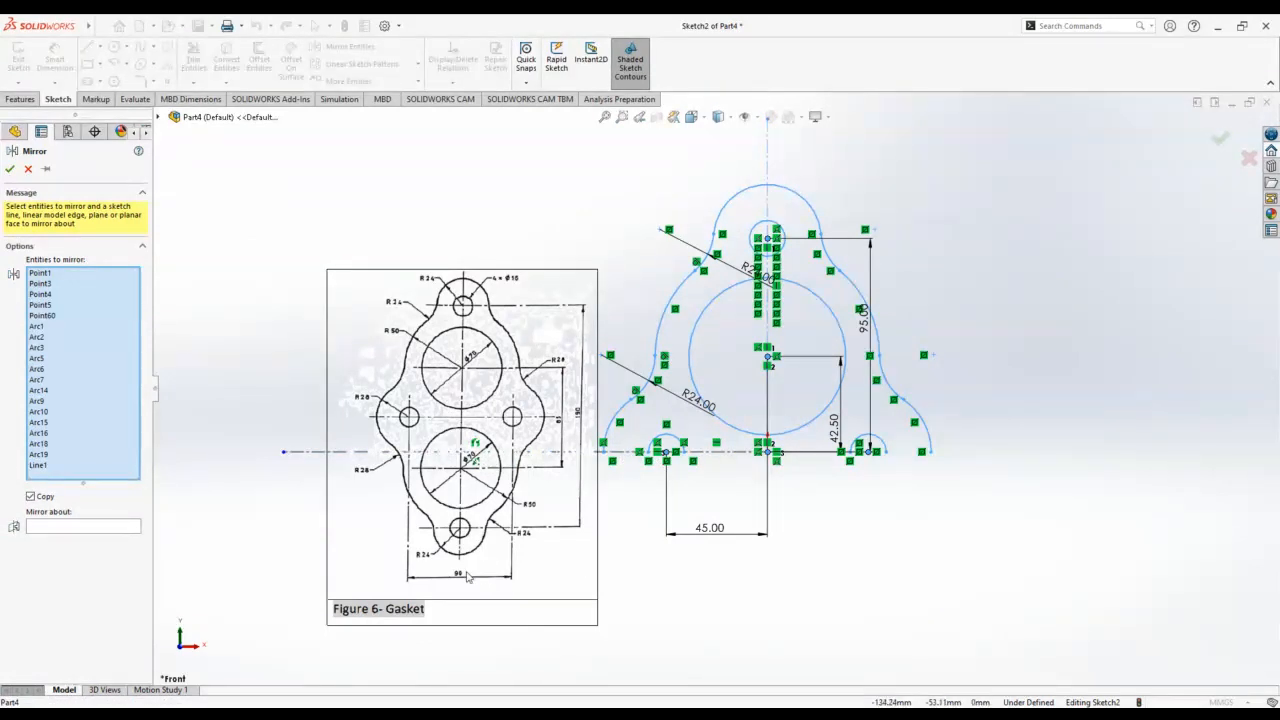
pyautogui.click(87, 527)
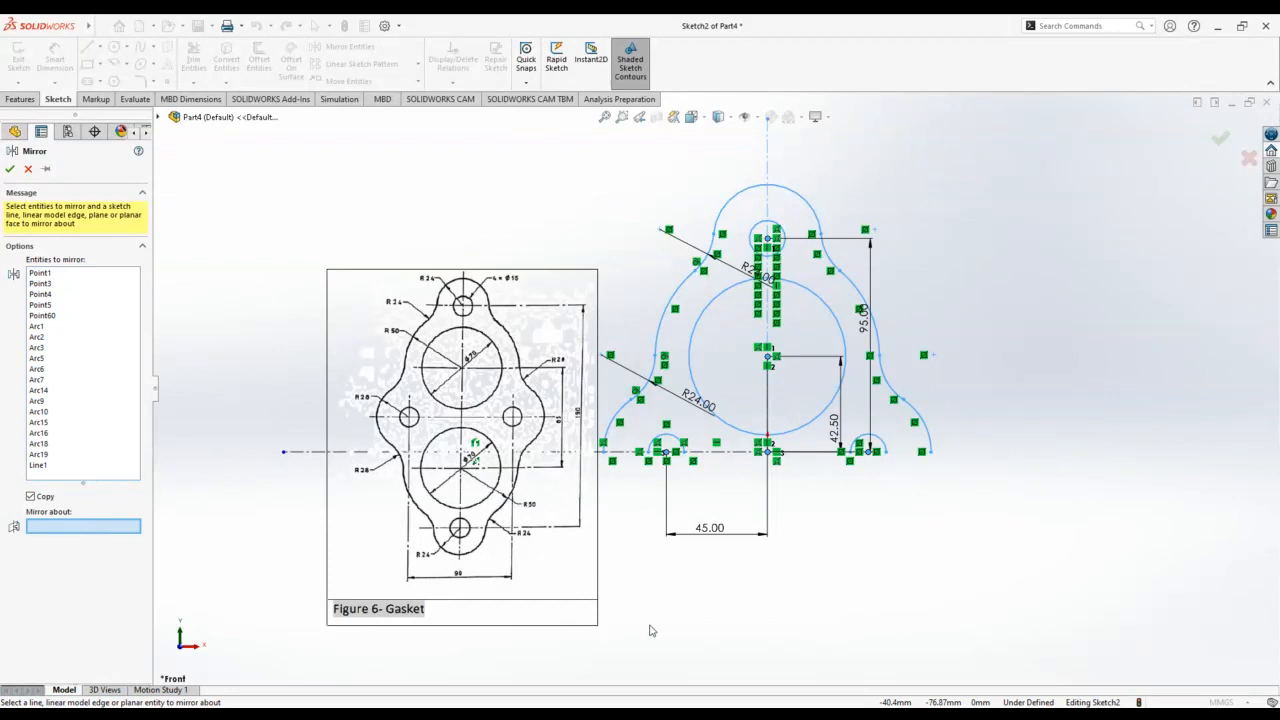
pyautogui.click(722, 455)
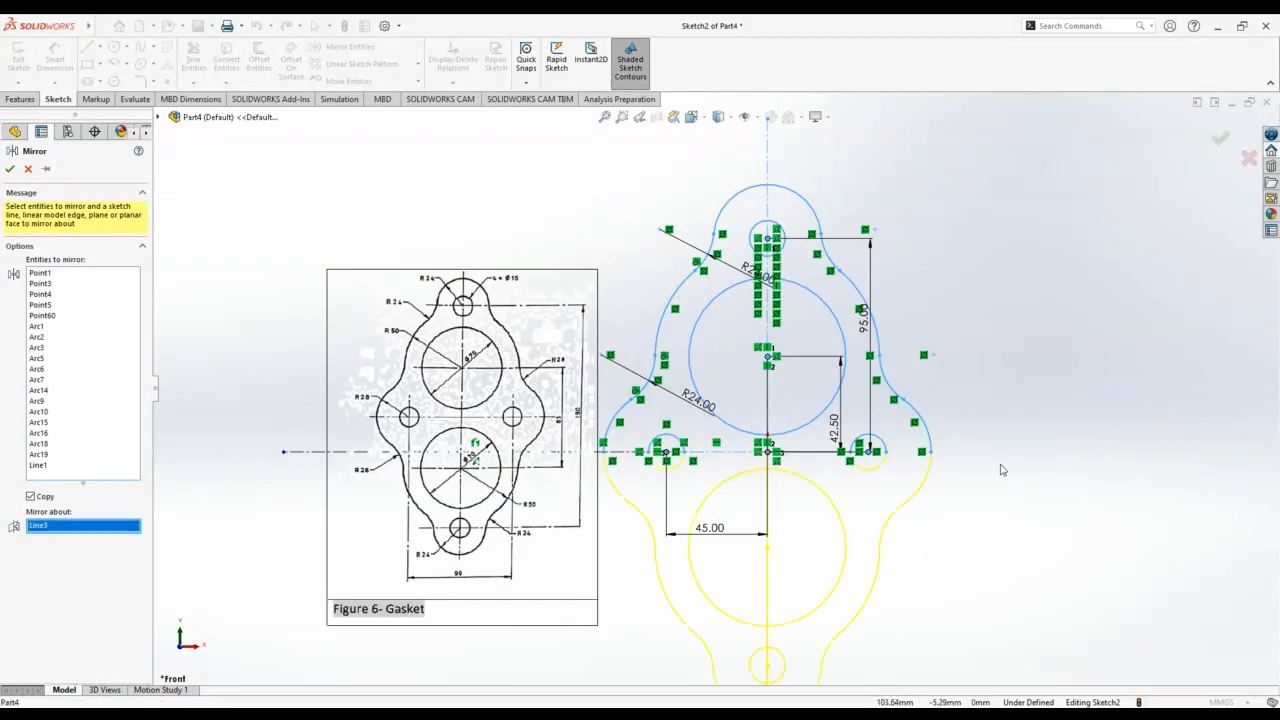
pyautogui.scroll(2, 1003, 469)
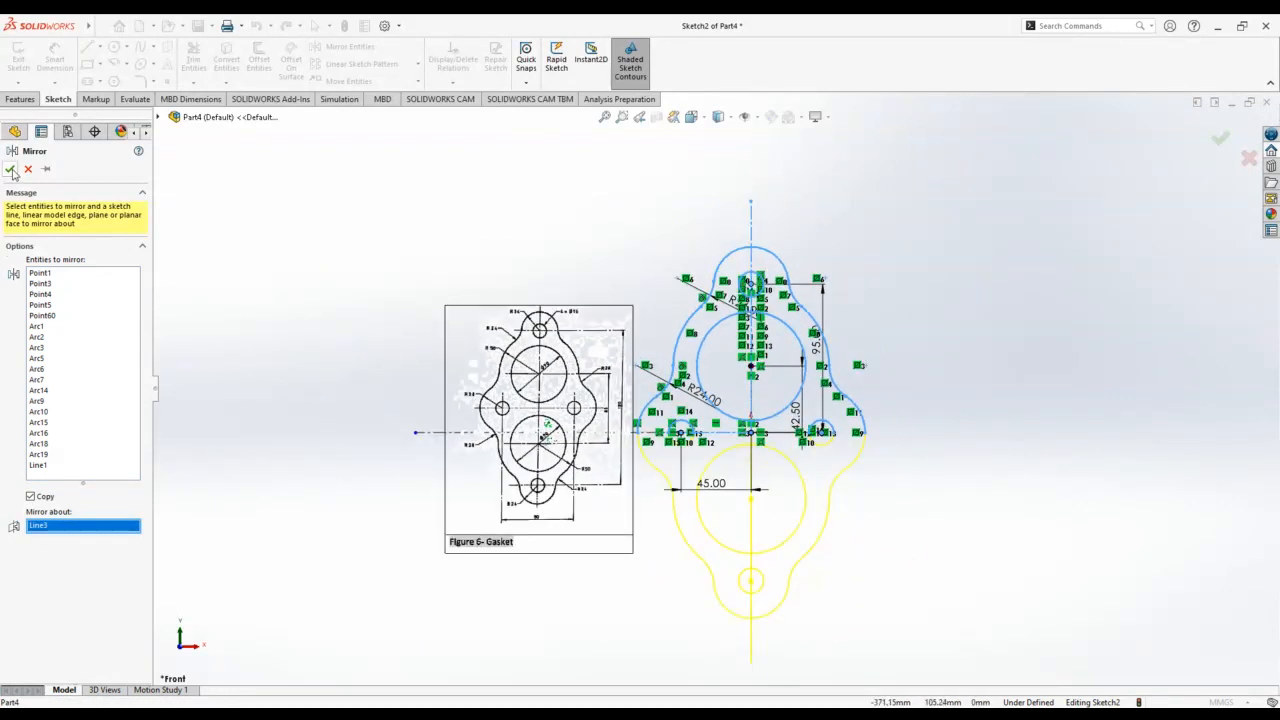
pyautogui.press('Return')
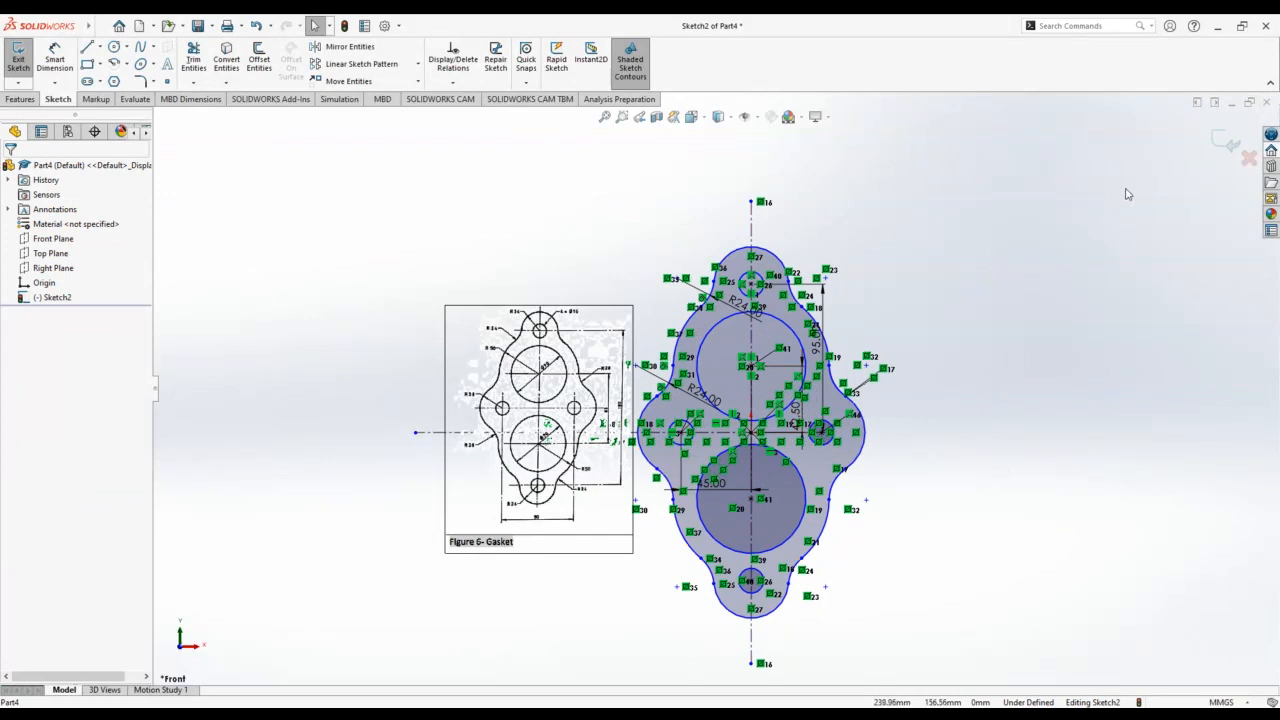
# Exit the sketch and extrude the gasket profile as a blind boss 5 mm deep.
pyautogui.click(1226, 143)
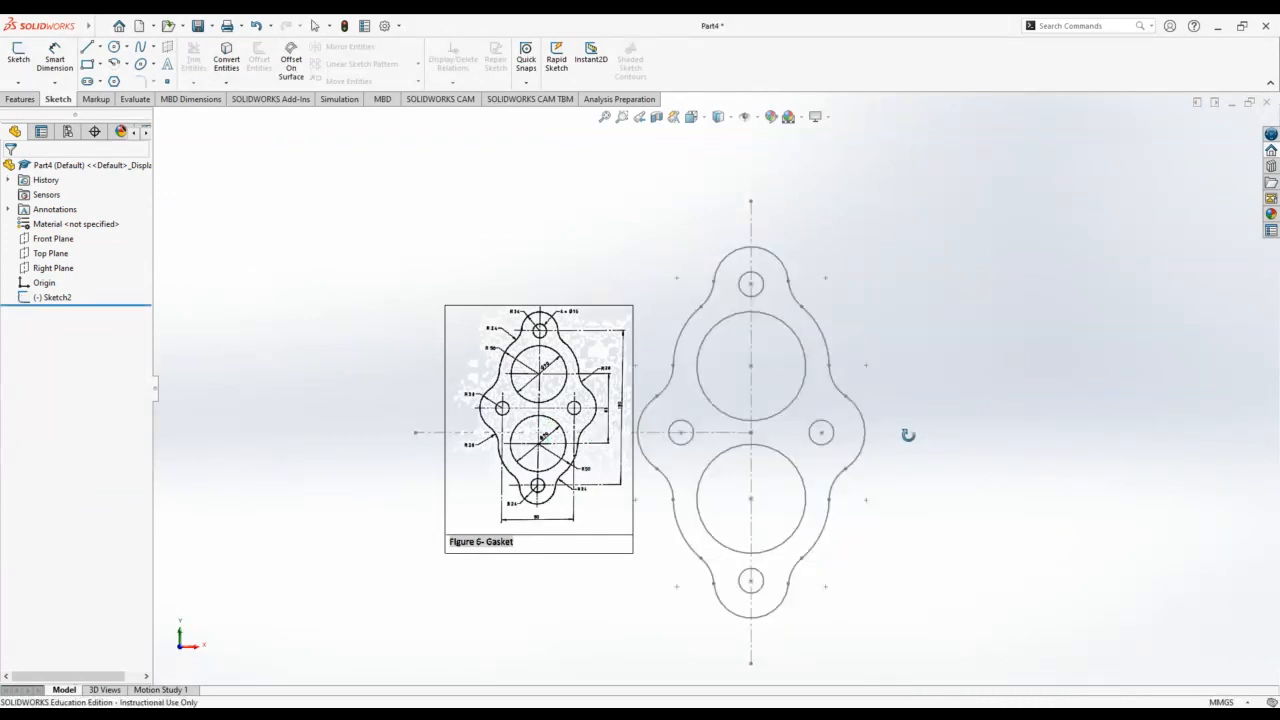
pyautogui.moveTo(907, 458); pyautogui.dragTo(881, 471, button='middle')
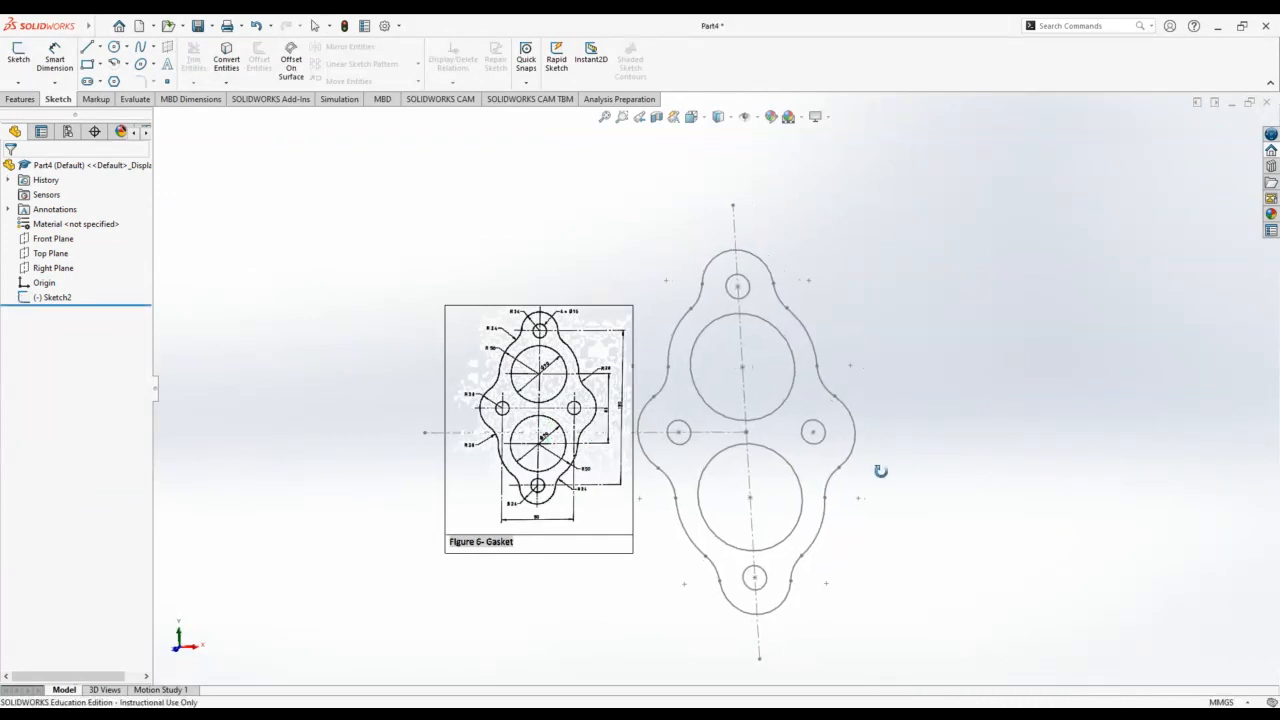
pyautogui.doubleClick(58, 298)
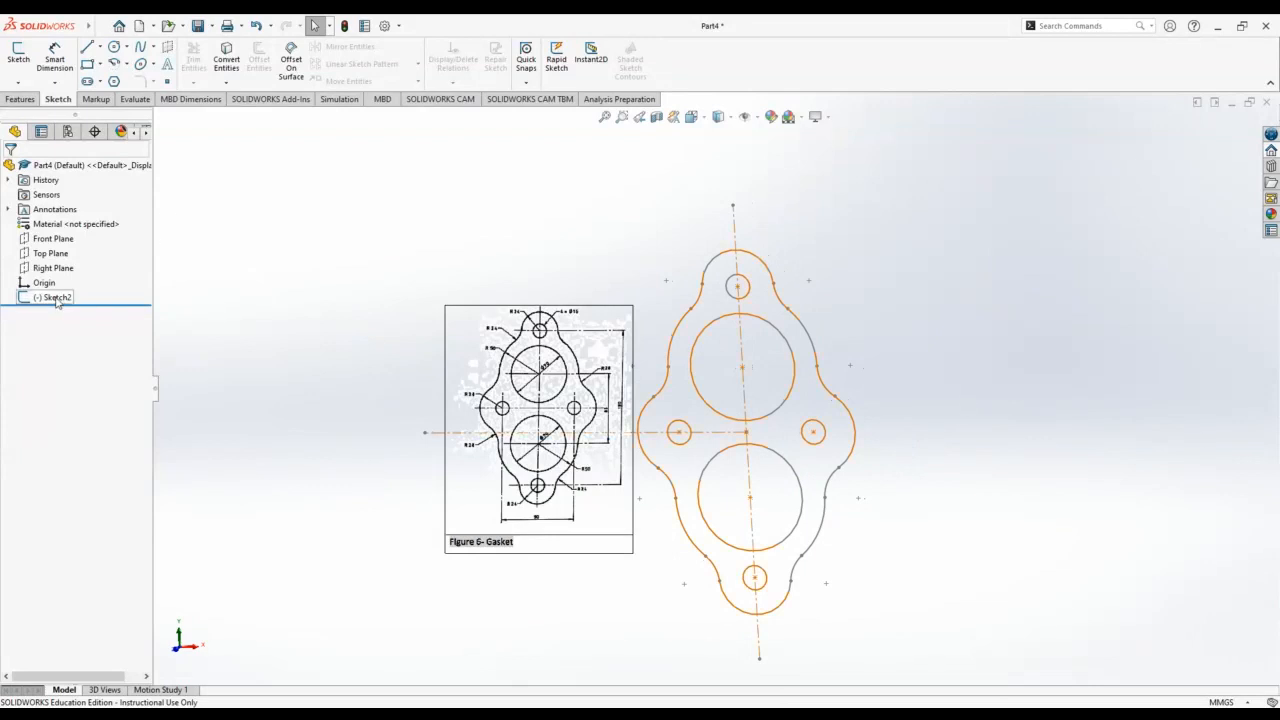
pyautogui.click(20, 100)
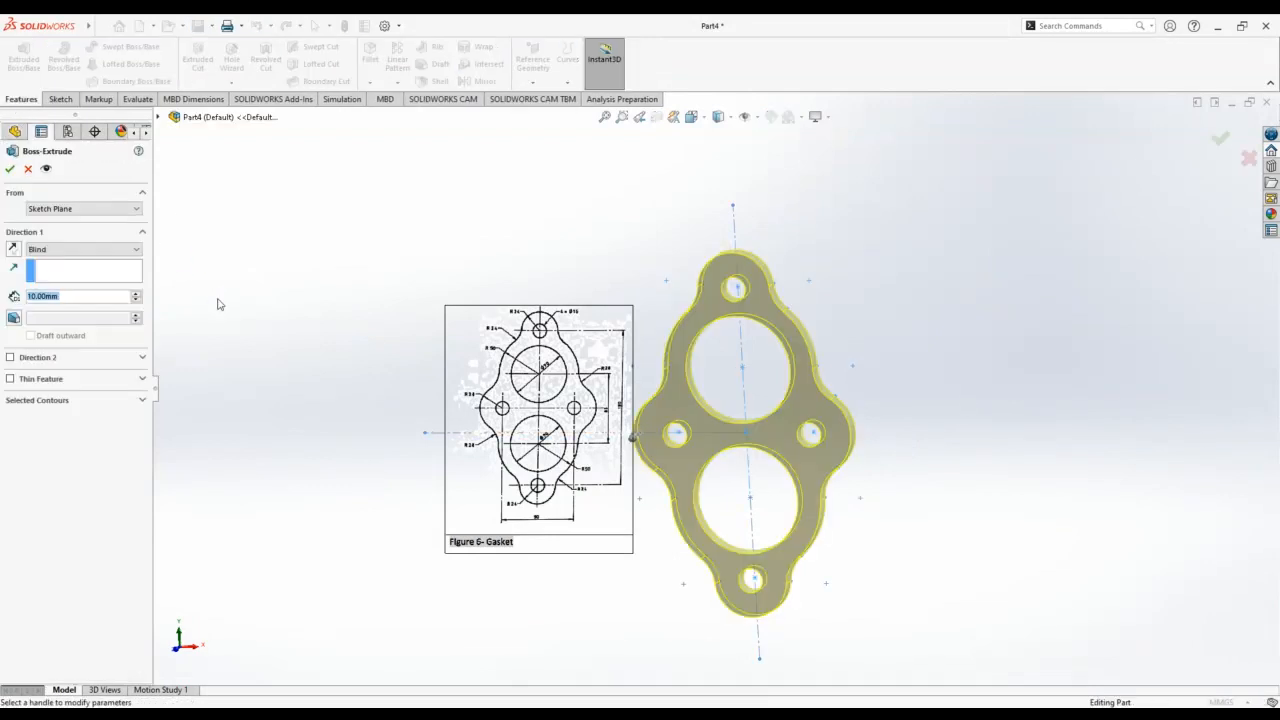
pyautogui.write('5')
pyautogui.press('Return')
pyautogui.click(10, 169)
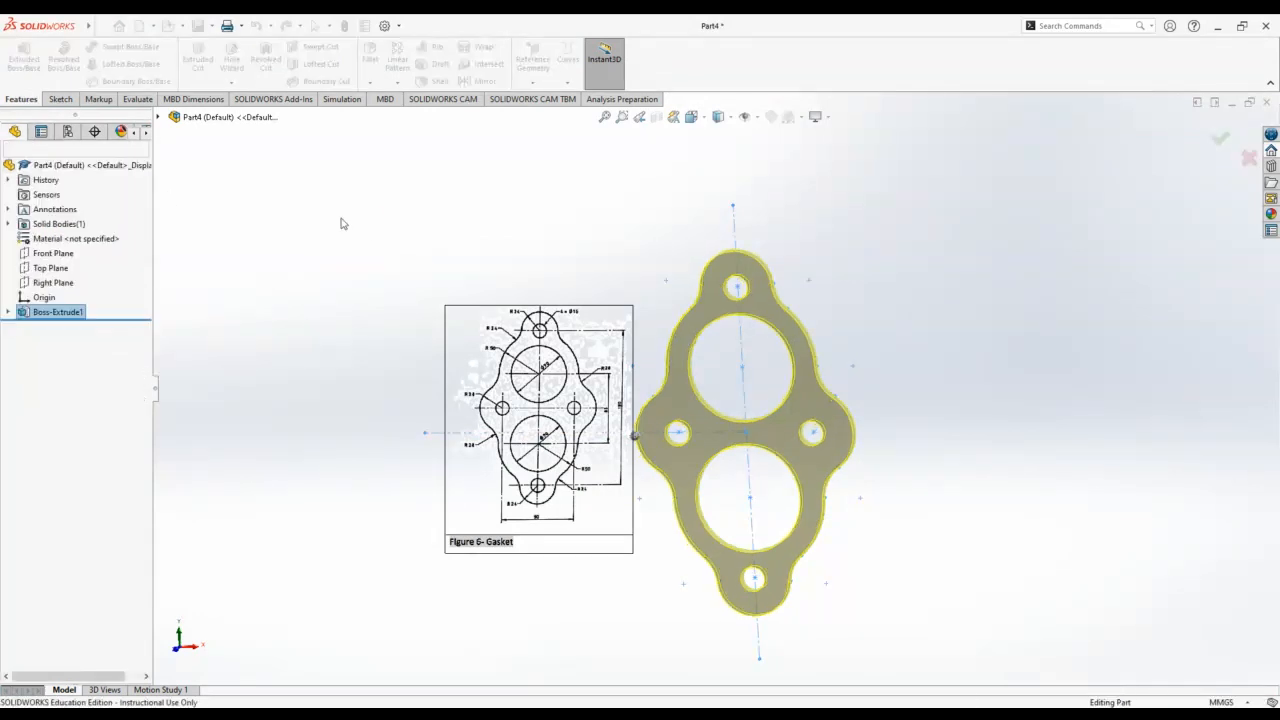
# Assign the 6061 Alloy material from the Aluminium Alloys category to the gasket part.
pyautogui.click(58, 238)
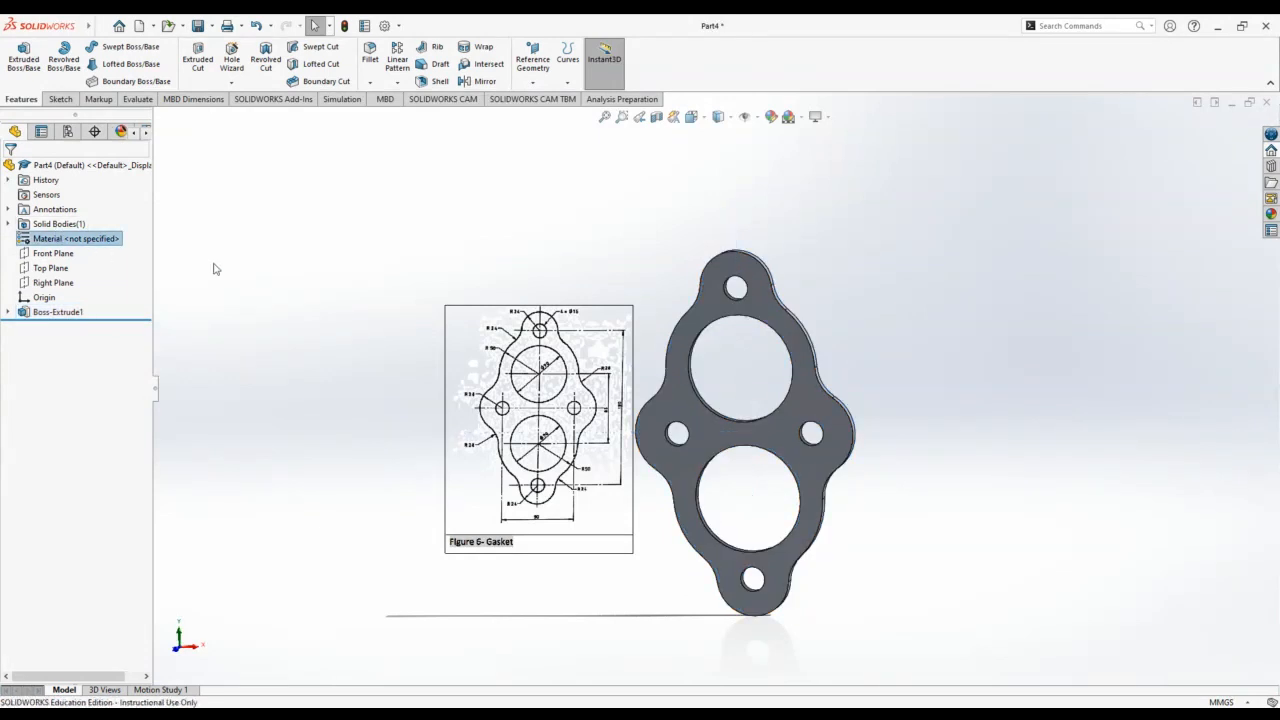
pyautogui.click(400, 239)
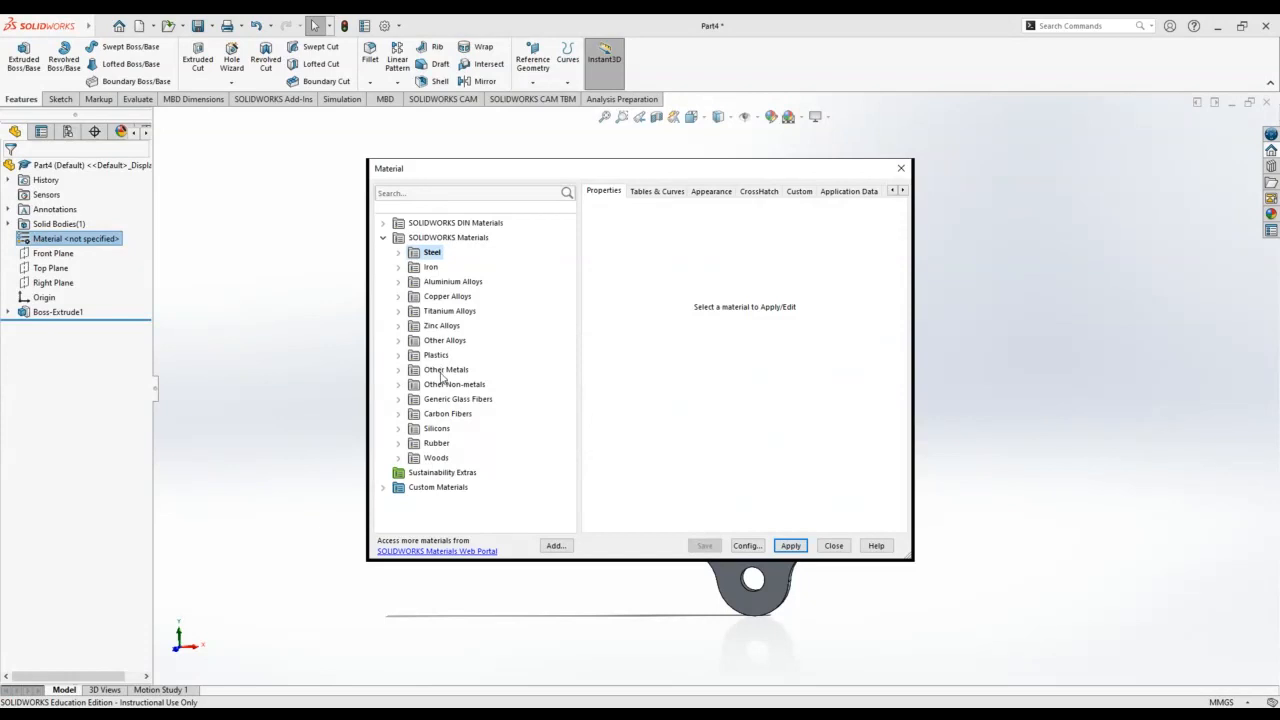
pyautogui.click(399, 282)
pyautogui.scroll(-10, 491, 349)
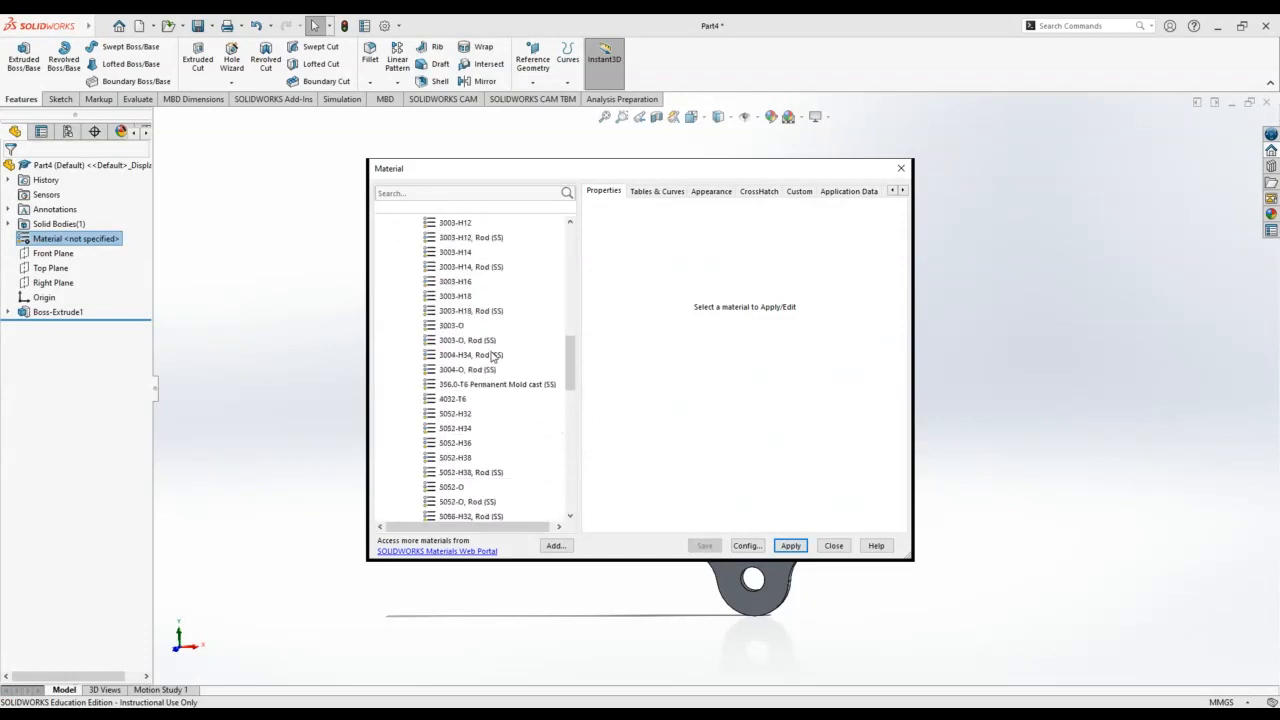
pyautogui.scroll(-4, 492, 357)
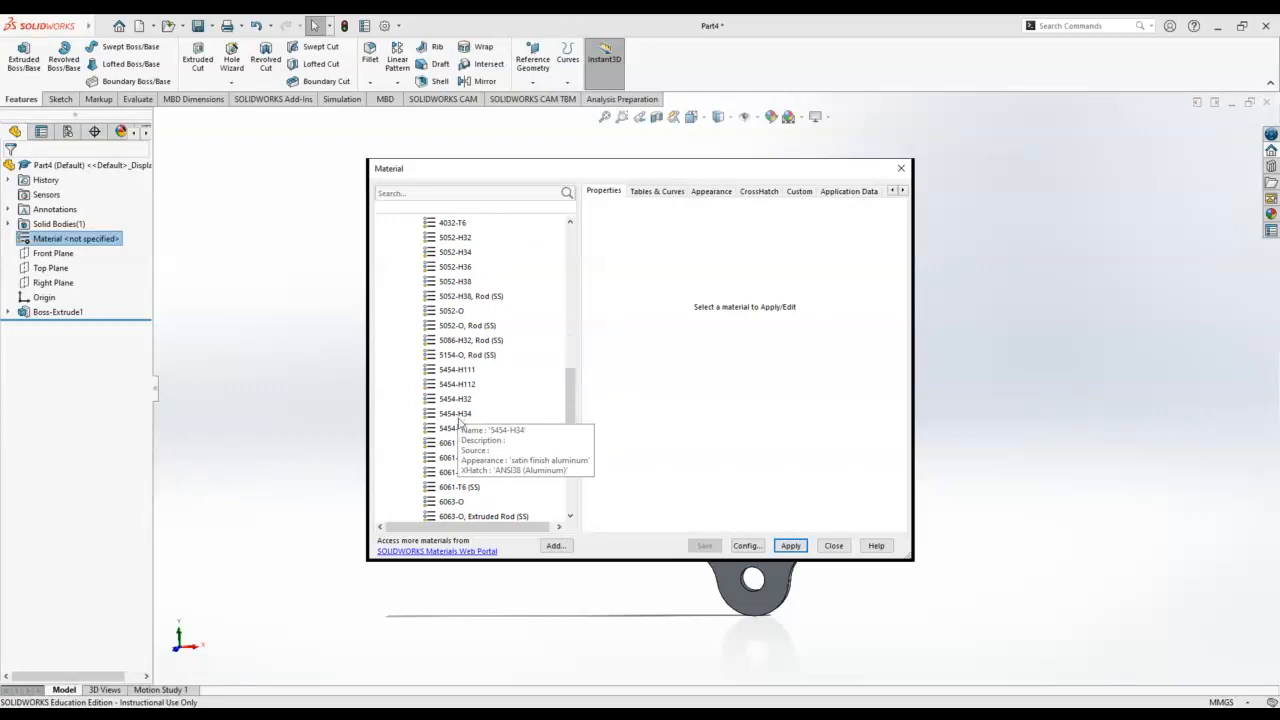
pyautogui.click(457, 443)
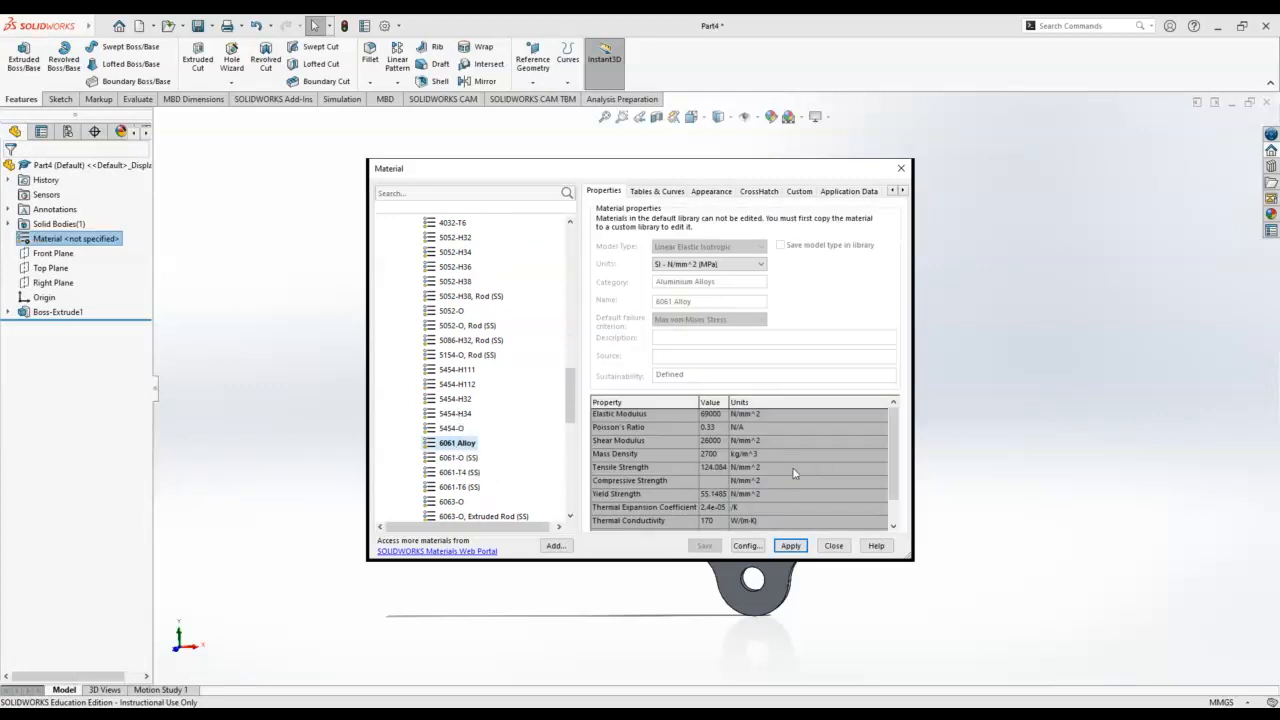
pyautogui.click(790, 545)
pyautogui.click(833, 545)
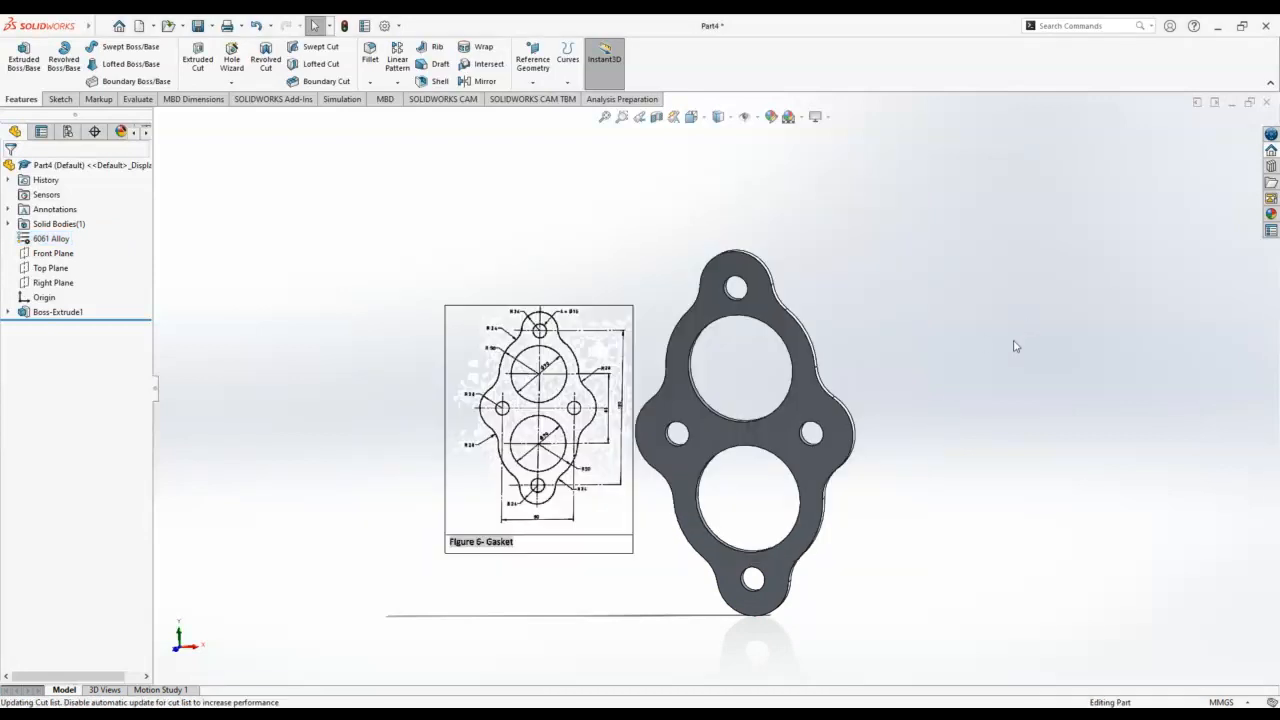
# Save the gasket part as Part4.SLDPRT in the Documents folder.
pyautogui.moveTo(1014, 344); pyautogui.dragTo(980, 397, button='middle')
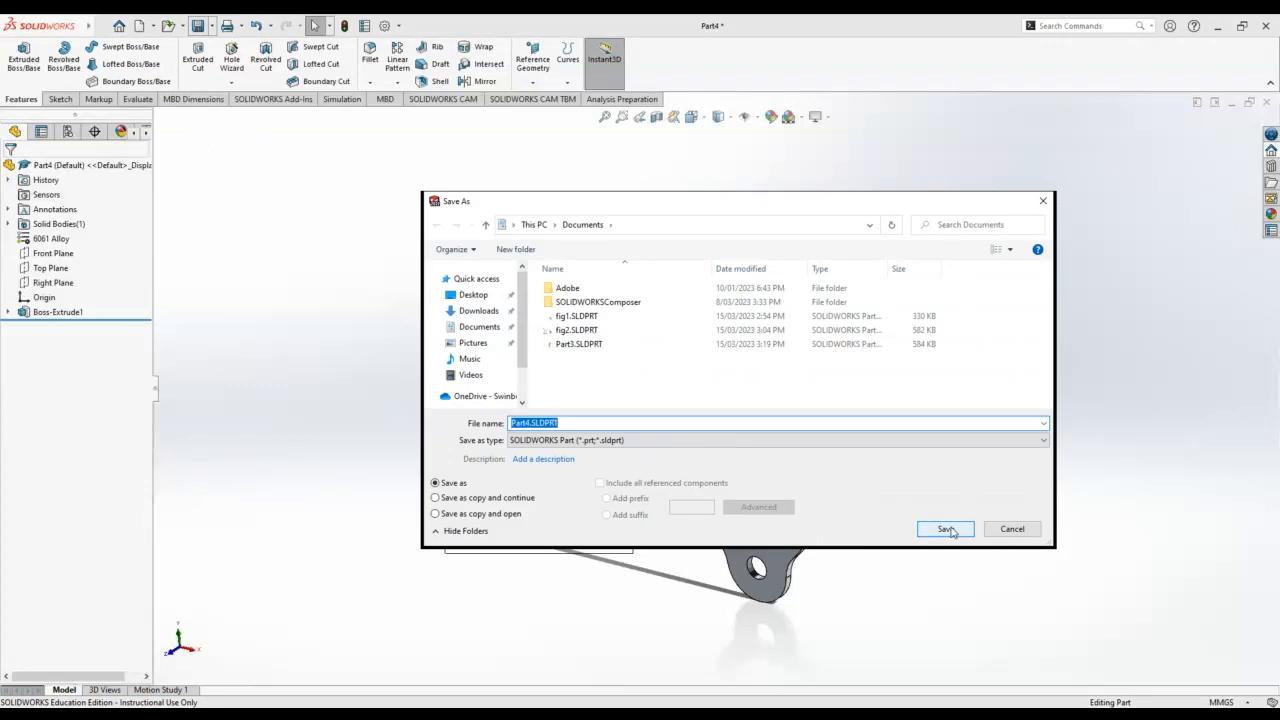
pyautogui.click(944, 528)
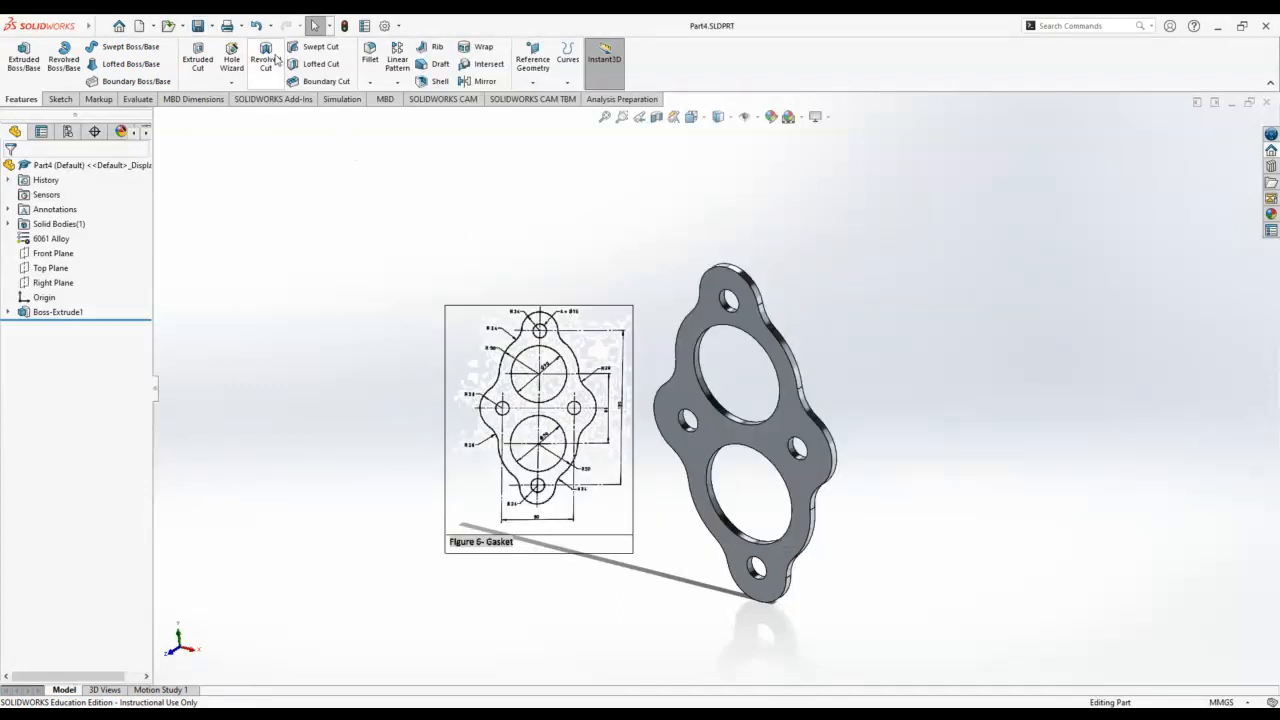
# Create a drawing from the part on an A4 (ISO) sheet and place only the front view in the sheet's upper middle.
pyautogui.click(103, 30)
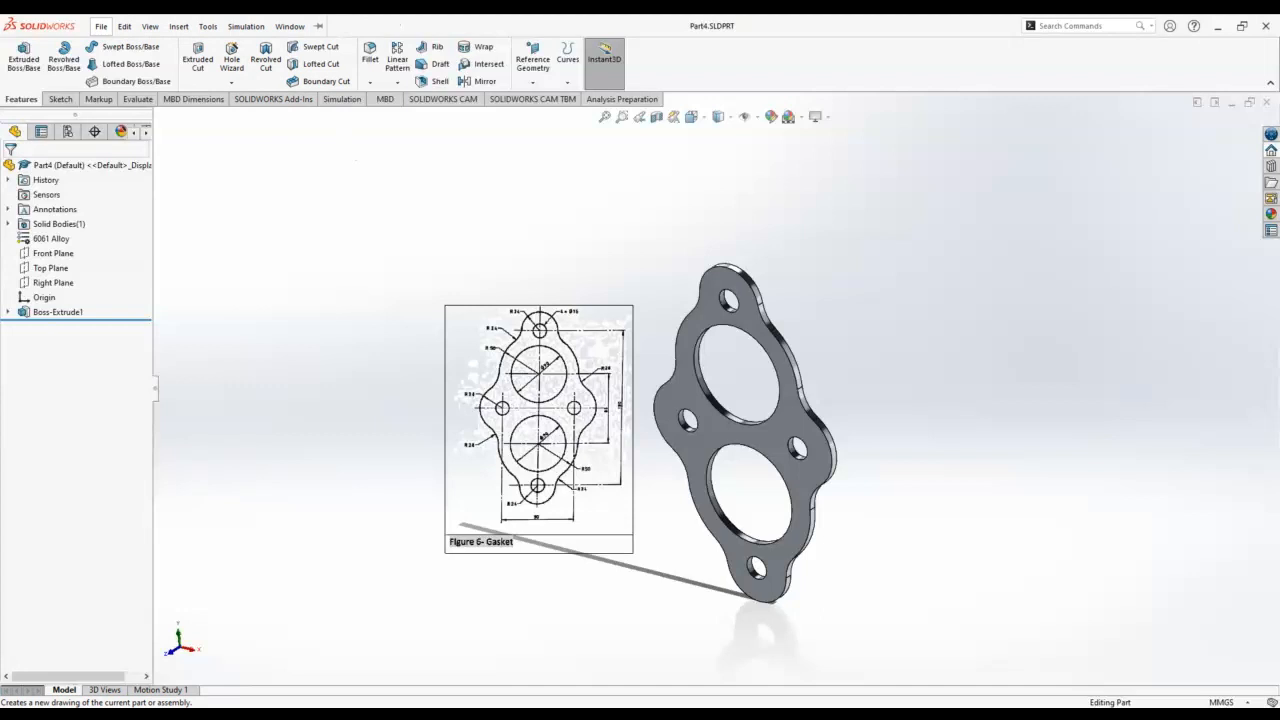
pyautogui.click(139, 135)
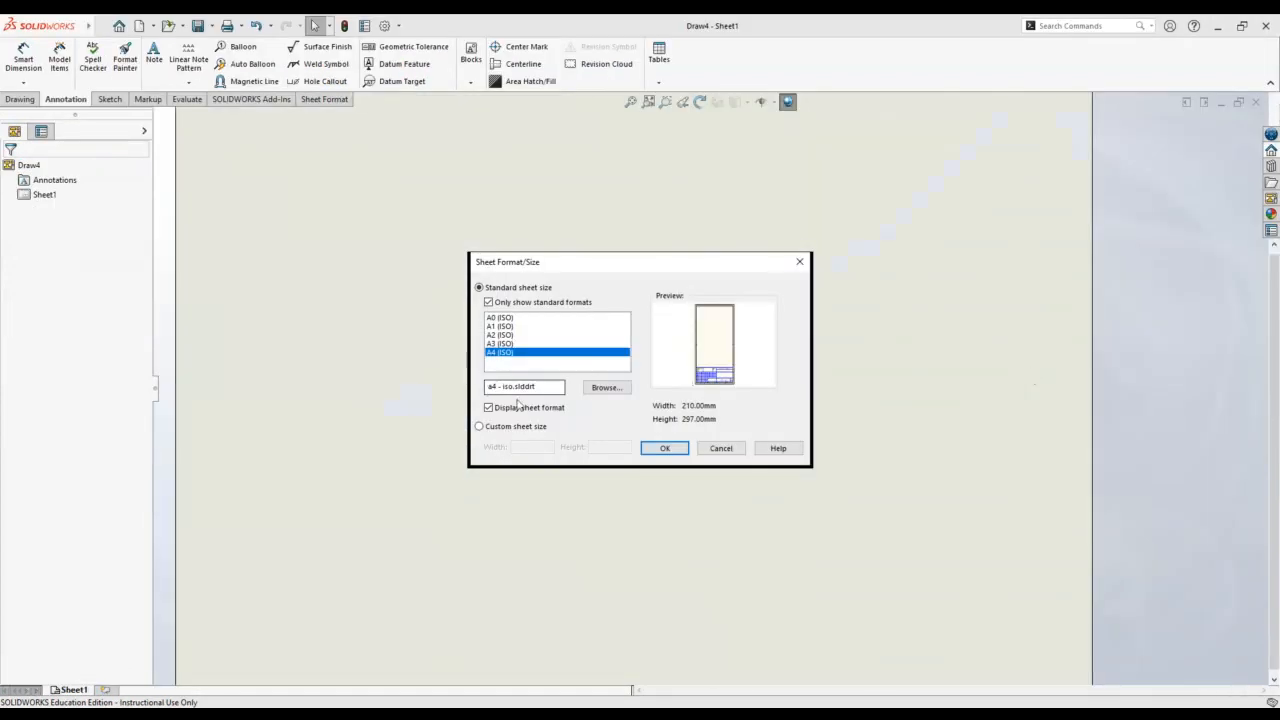
pyautogui.click(664, 448)
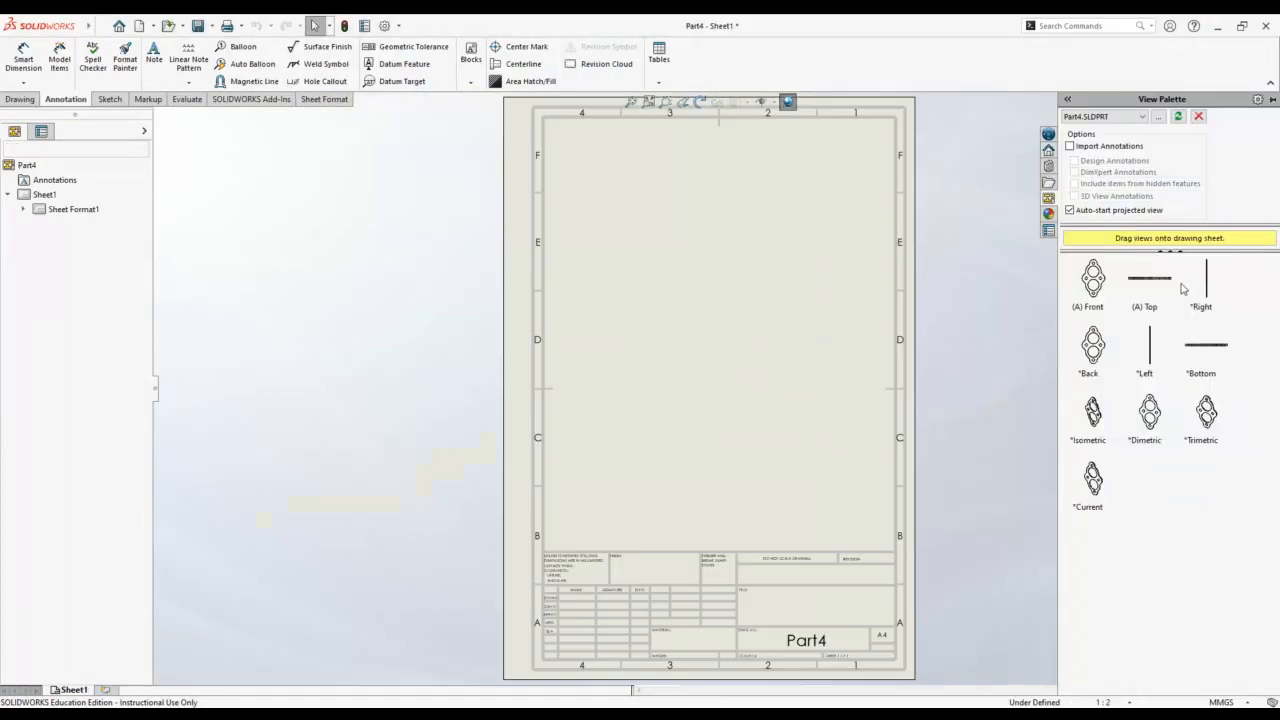
pyautogui.moveTo(1093, 283); pyautogui.dragTo(708, 352)
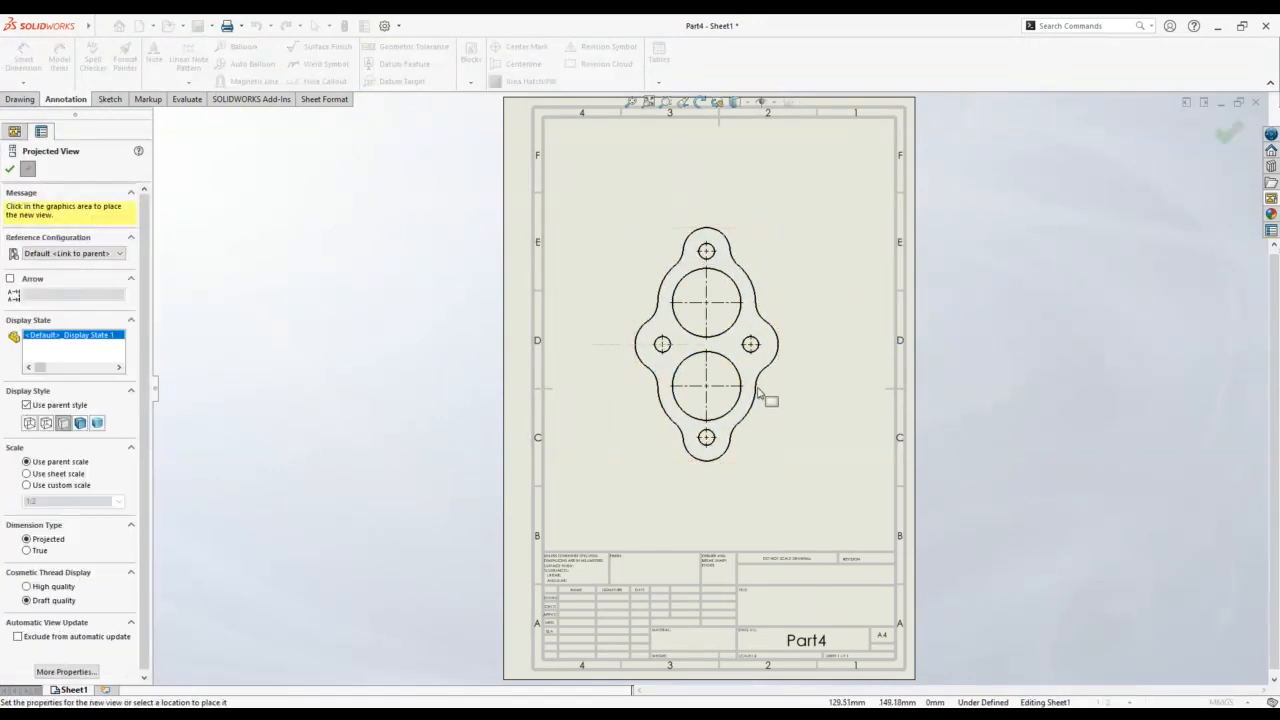
pyautogui.press('Escape')
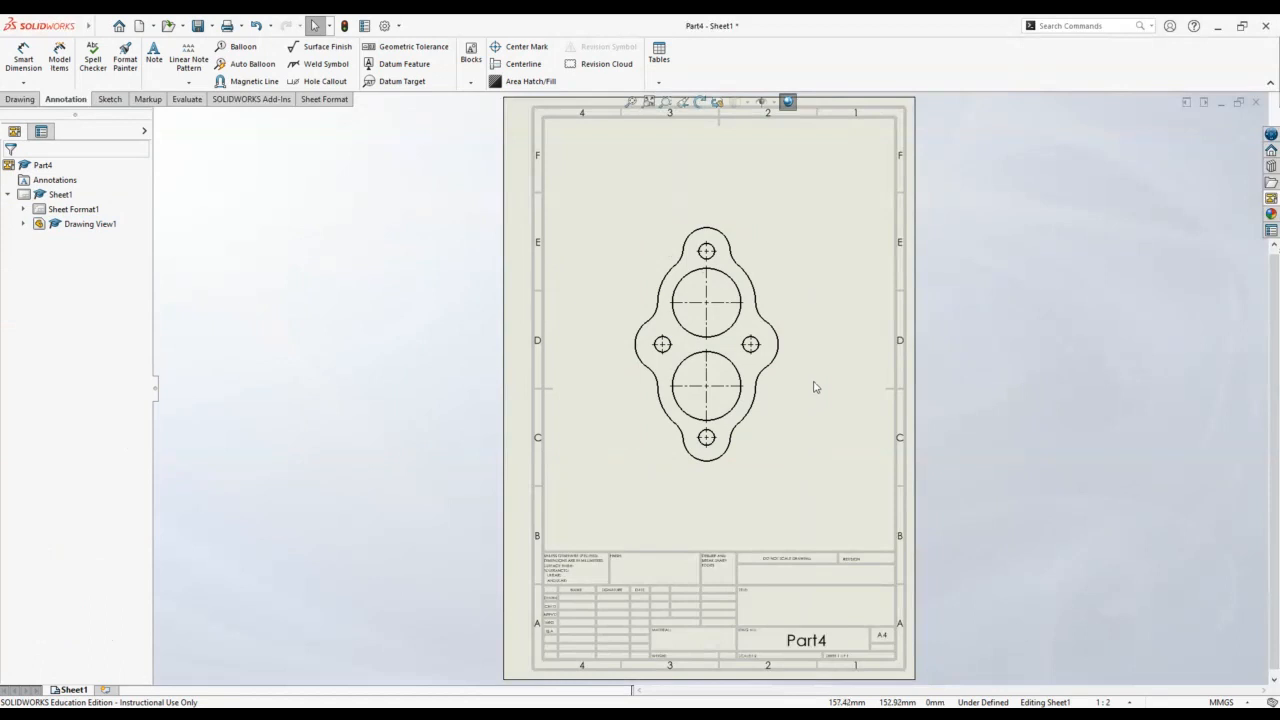
# Dimension the radius of the gasket's top outer lobe in the front view and close the drawing.
pyautogui.click(35, 75)
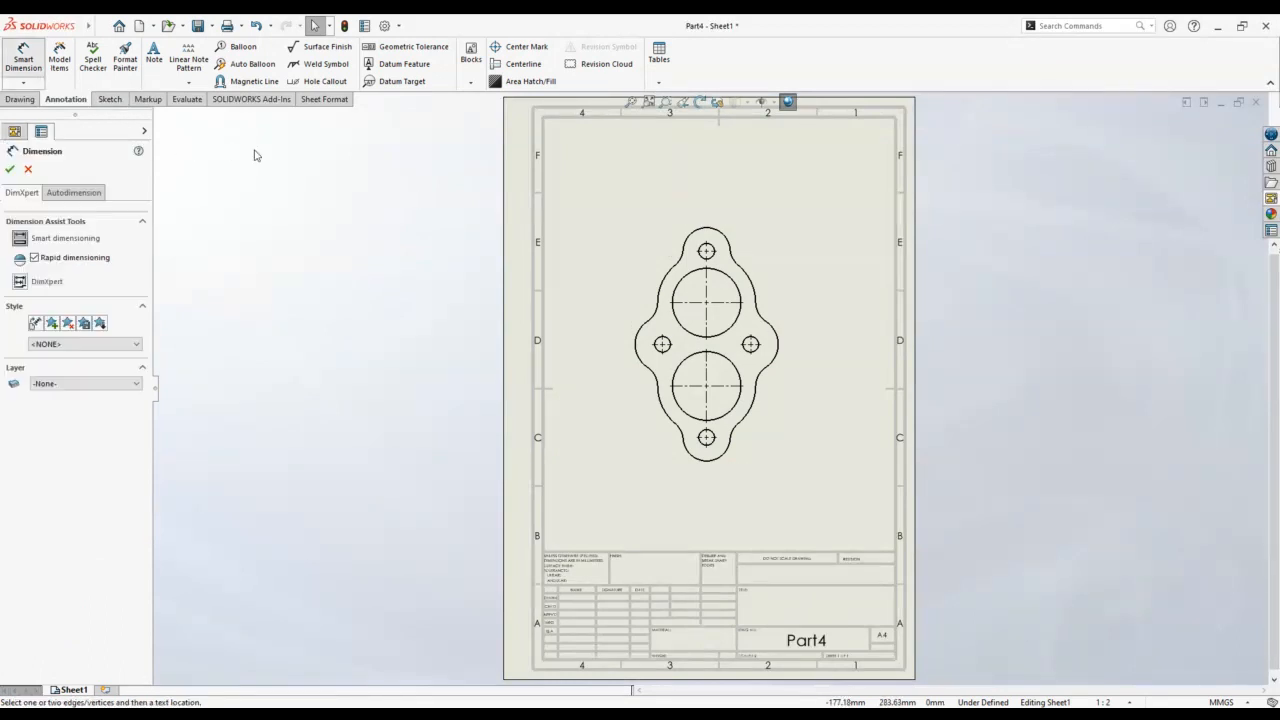
pyautogui.click(717, 228)
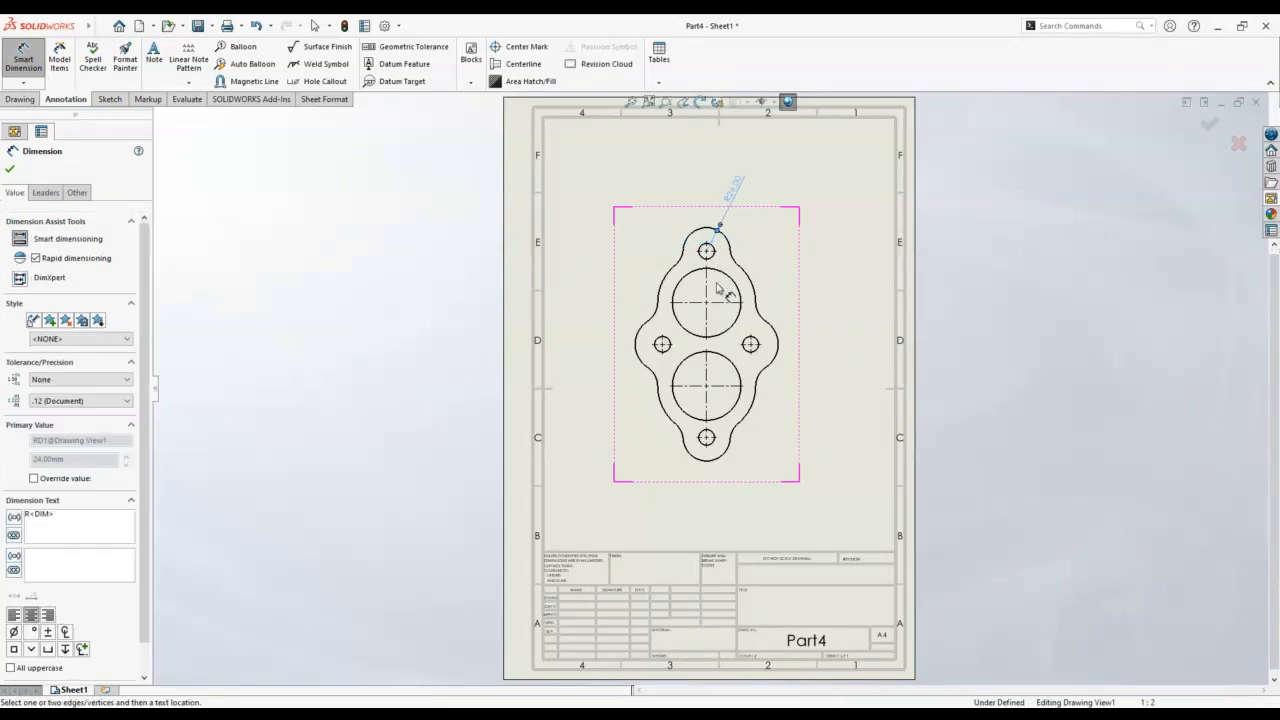
pyautogui.click(1257, 107)
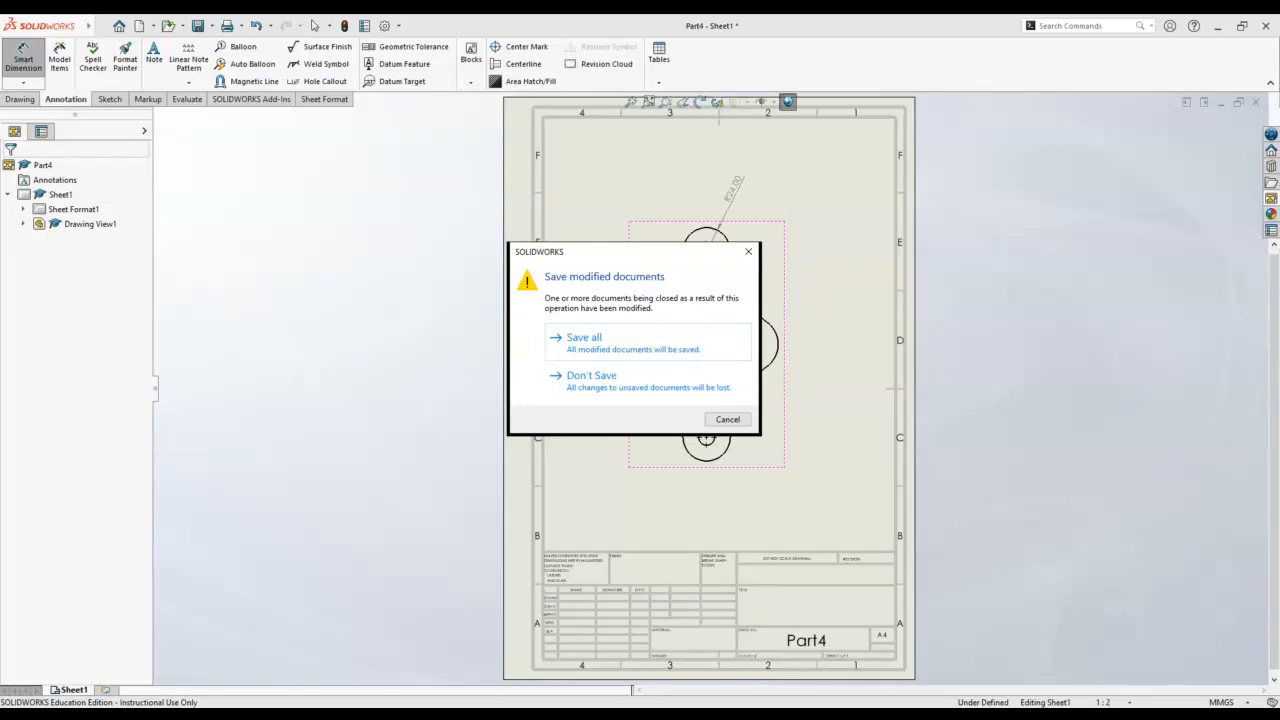